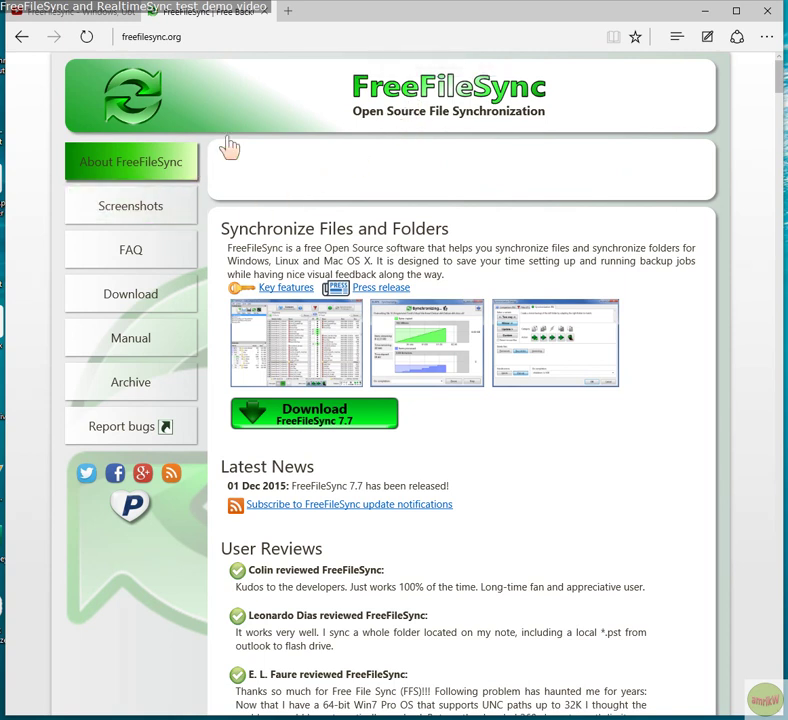
# Step: Review the viewer comments on the FreeFileSync YouTube video and the FreeFileSync website's home page
pyautogui.click(89, 20)
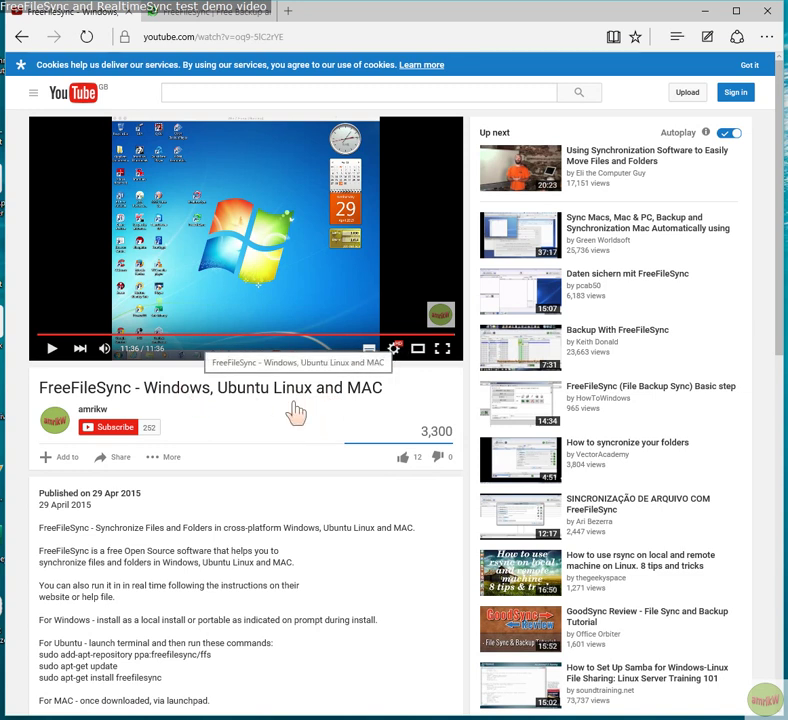
pyautogui.scroll(-3, 292, 412)
pyautogui.scroll(-5, 292, 425)
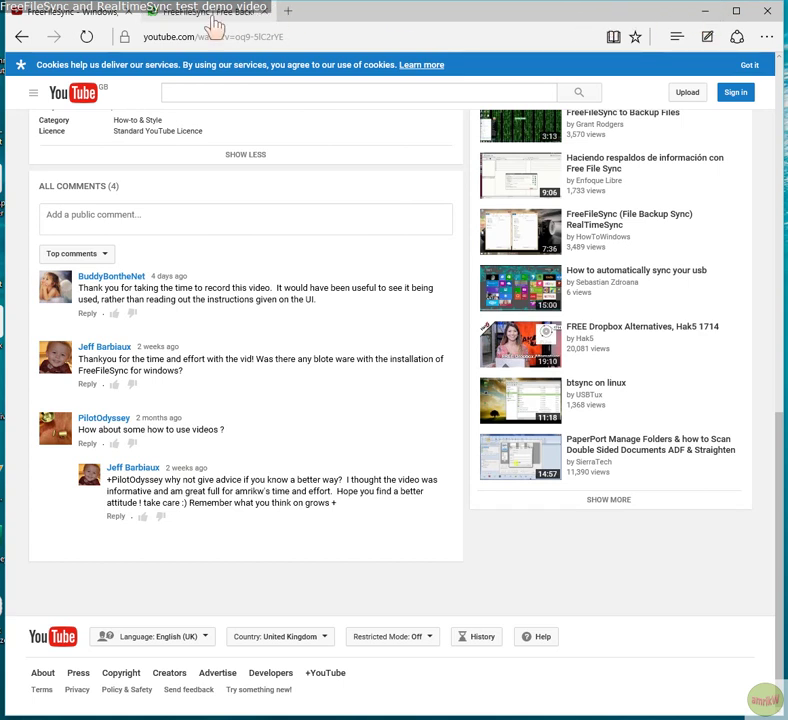
pyautogui.click(150, 12)
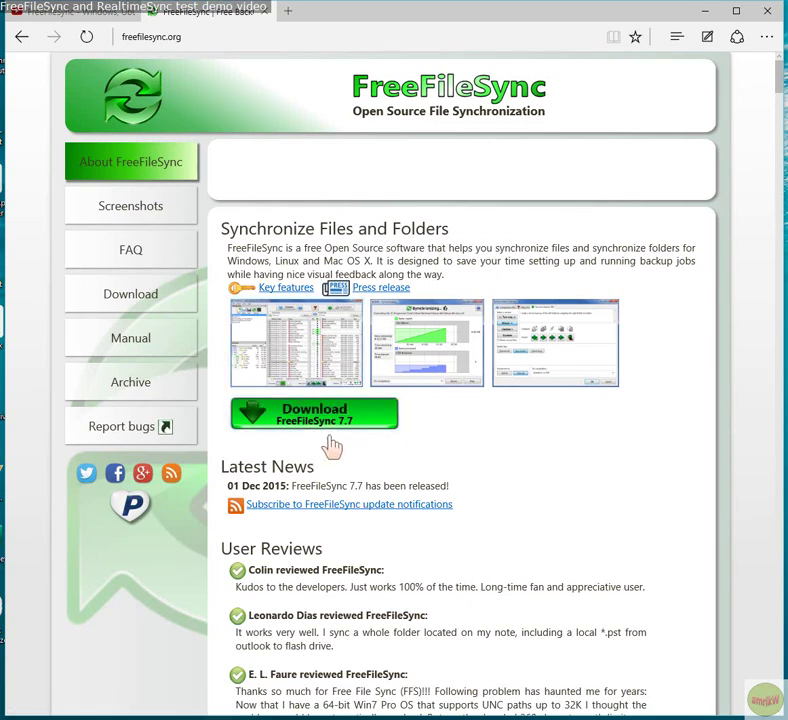
pyautogui.scroll(-3, 343, 445)
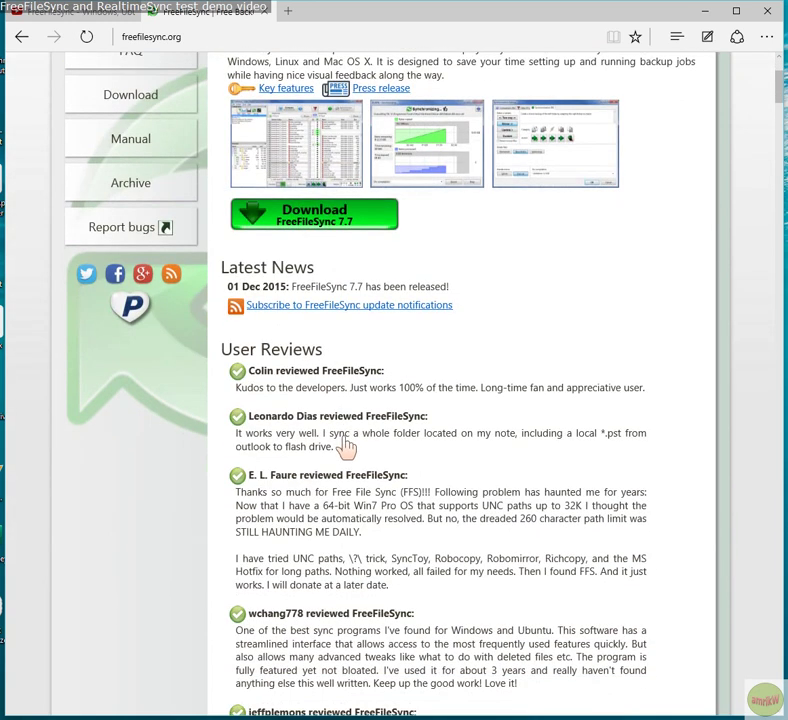
pyautogui.scroll(2, 345, 435)
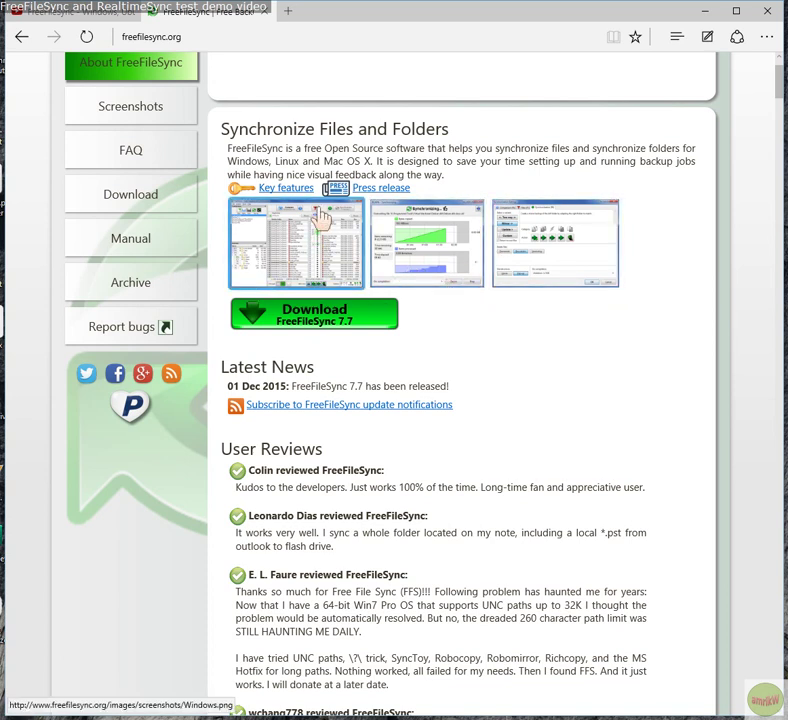
# Step: Open the SyncSettings_KeePass configuration from the FreeFileSync folder on the desktop
pyautogui.click(706, 12)
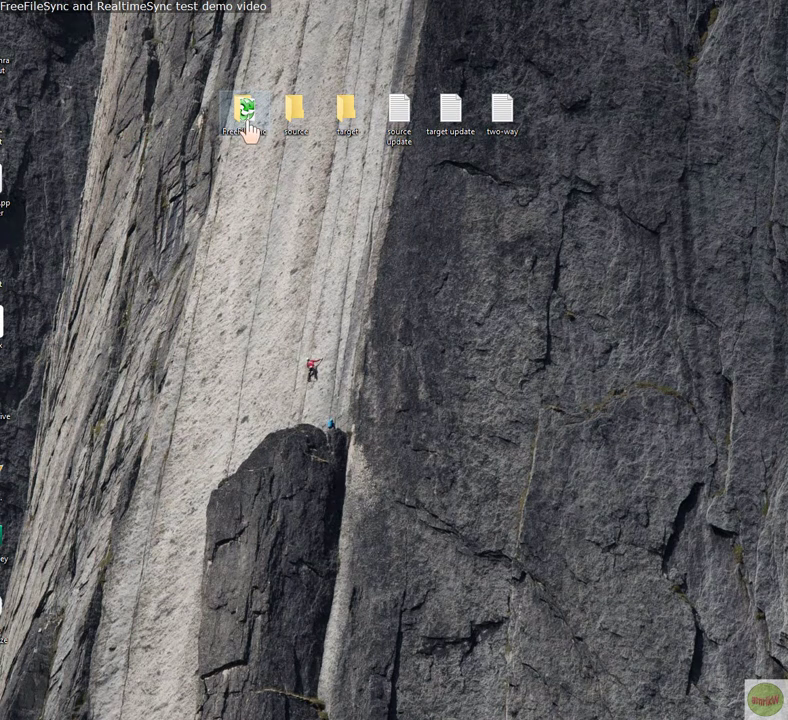
pyautogui.doubleClick(248, 130)
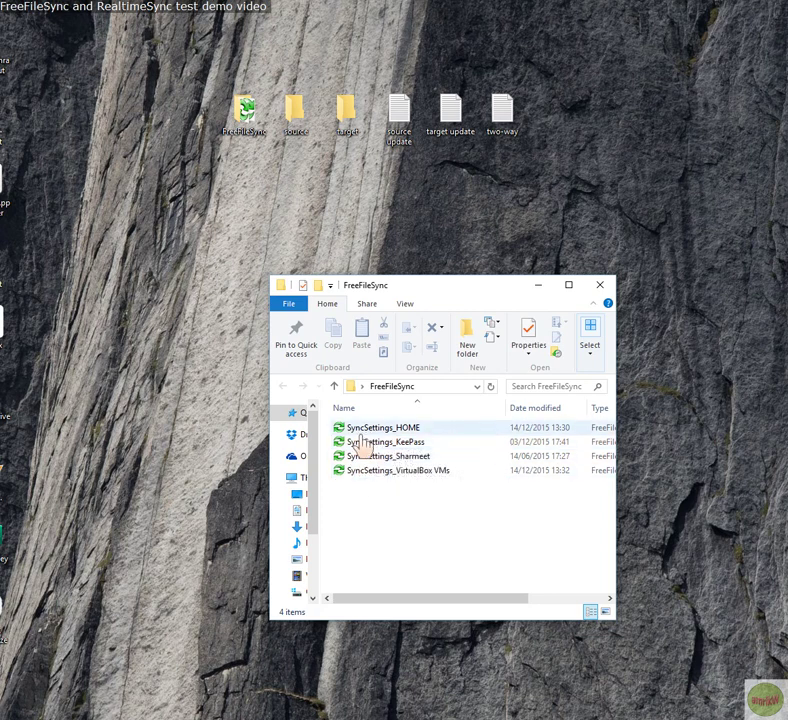
pyautogui.click(359, 452)
pyautogui.doubleClick(355, 452)
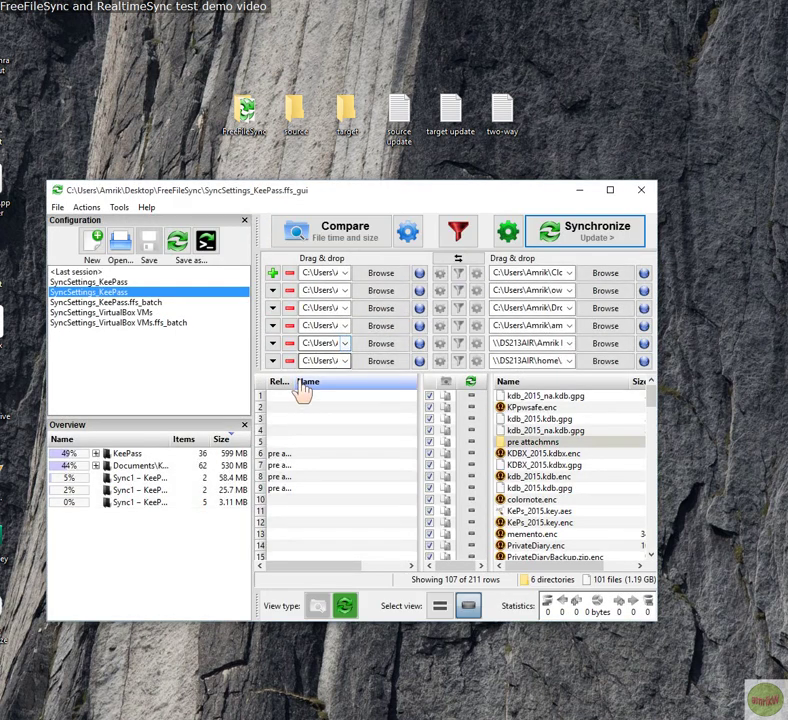
# Step: Remove both batch entries, the duplicate SyncSettings_KeePass and SyncSettings_VirtualBox VMs from the configuration list, keeping one SyncSettings_KeePass entry
pyautogui.click(114, 303)
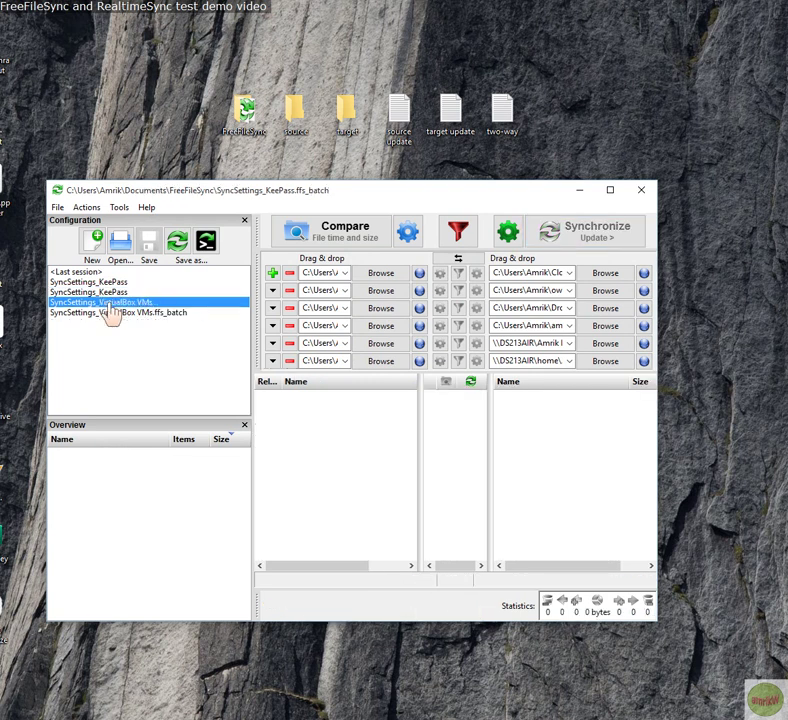
pyautogui.click(111, 313)
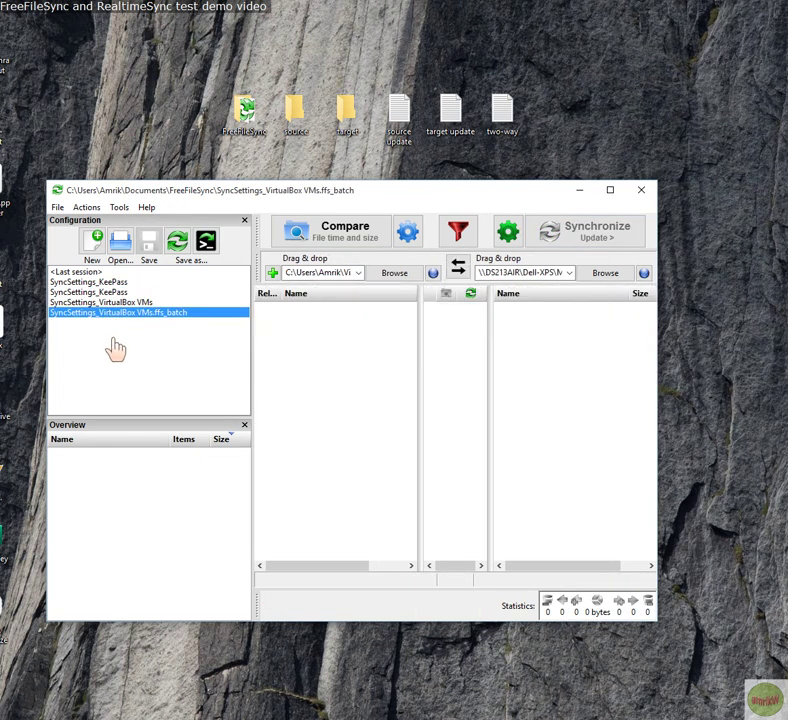
pyautogui.press('Delete')
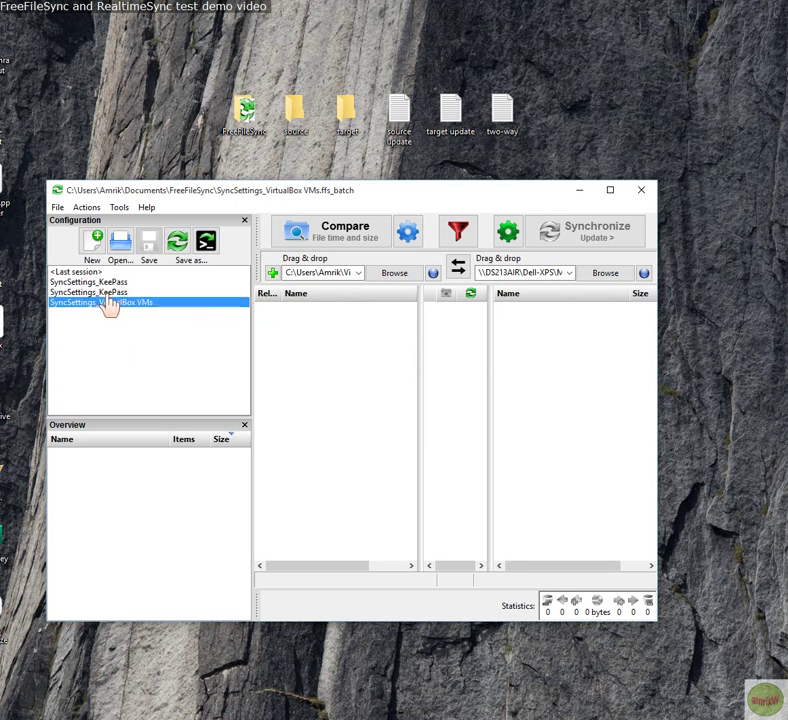
pyautogui.press('Up')
pyautogui.press('Delete')
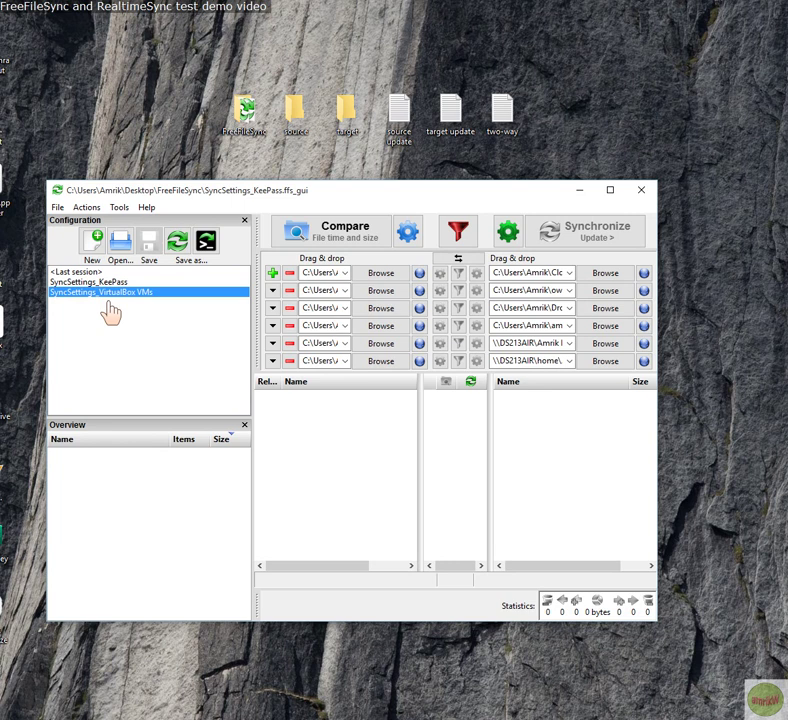
pyautogui.press('Delete')
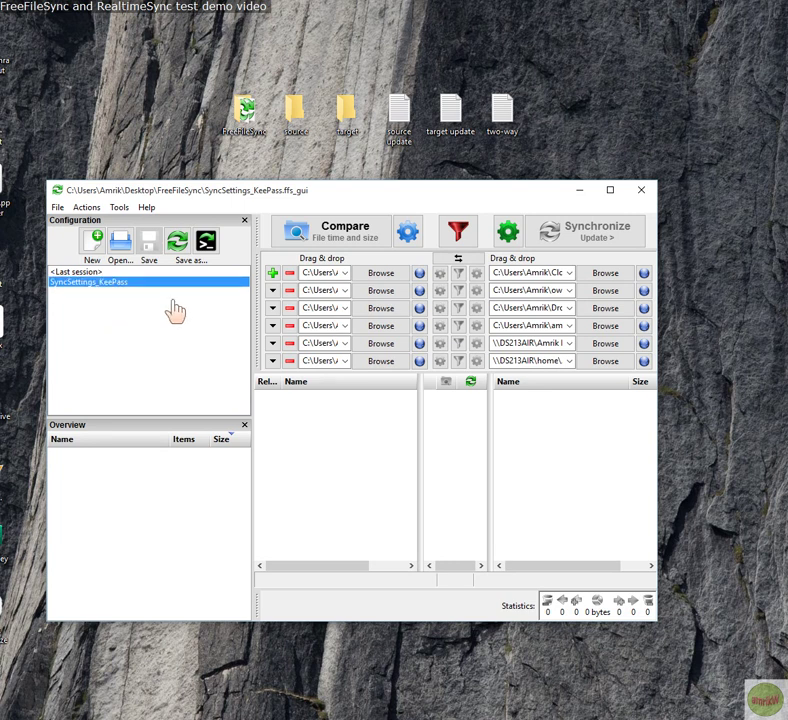
# Step: Start a new configuration and check the contents of the source and target folders on the desktop
pyautogui.click(95, 248)
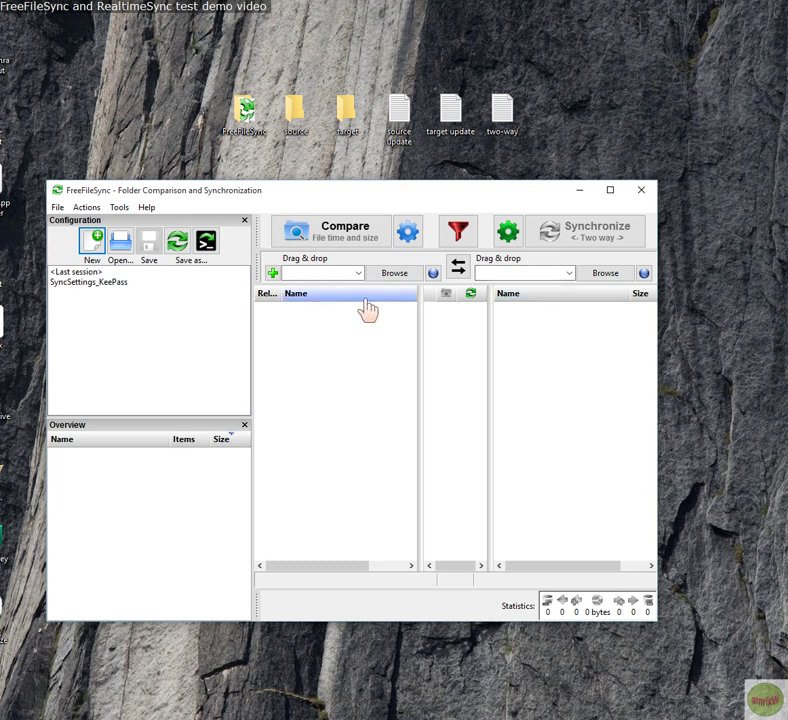
pyautogui.doubleClick(292, 122)
pyautogui.moveTo(413, 316); pyautogui.dragTo(378, 281)
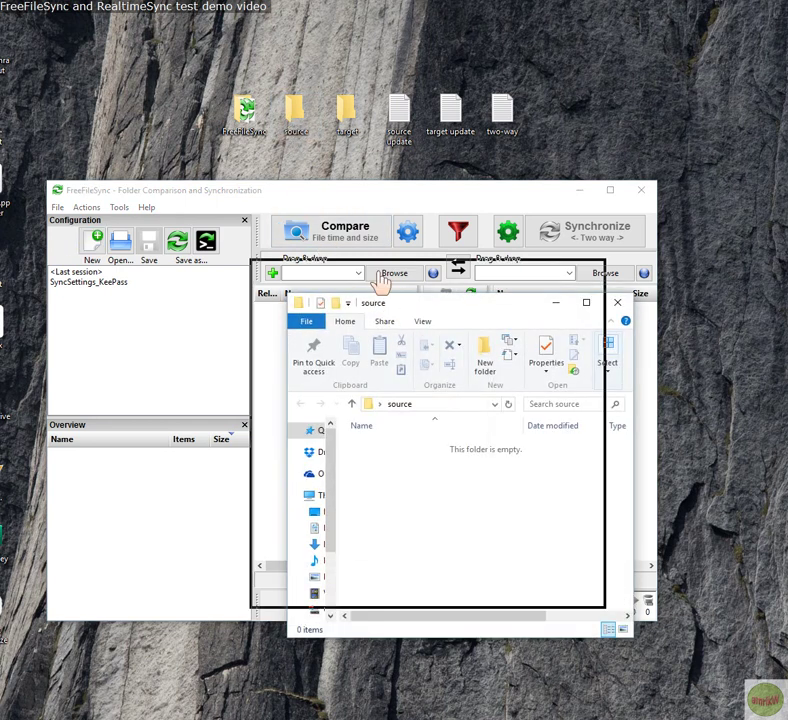
pyautogui.click(581, 268)
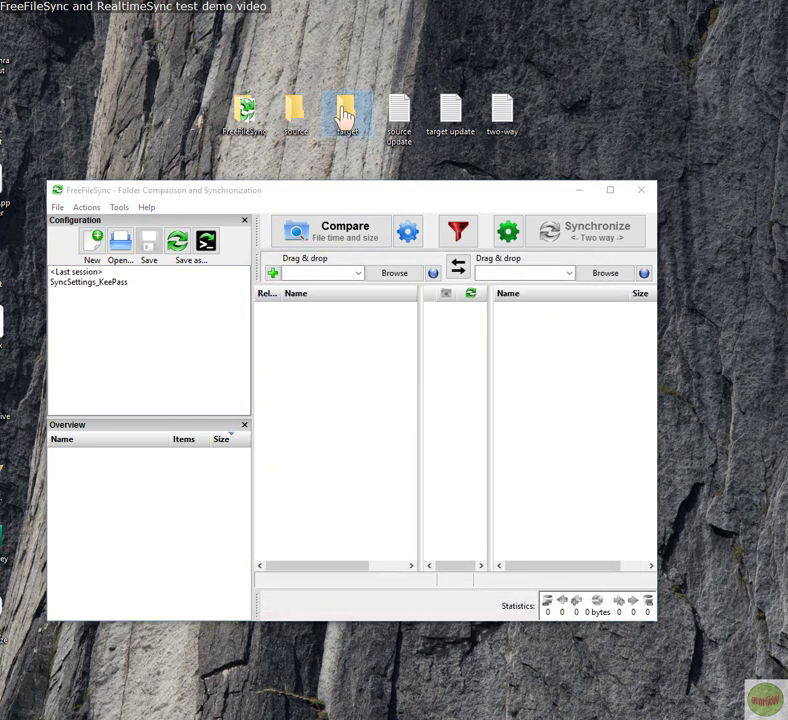
pyautogui.doubleClick(345, 115)
pyautogui.click(600, 284)
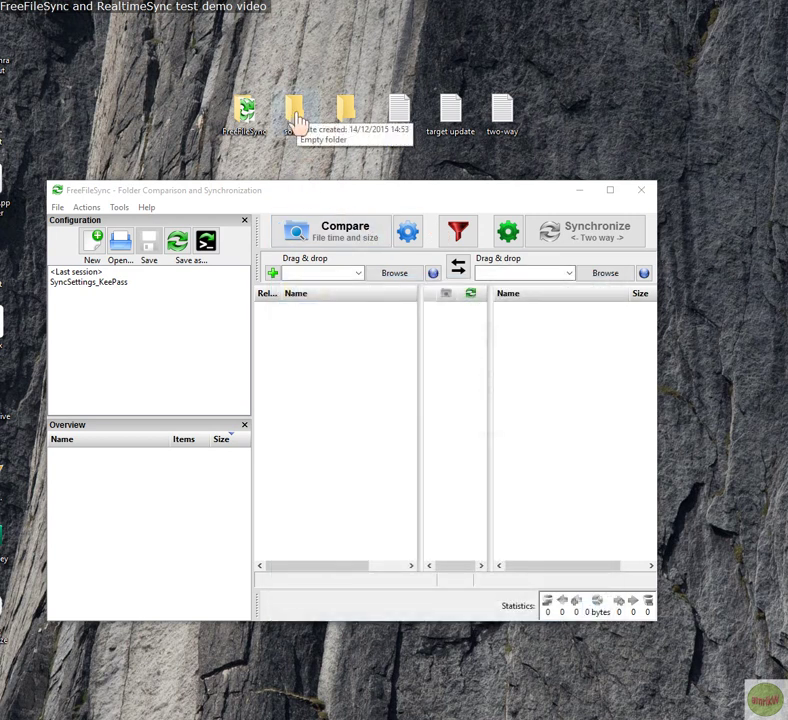
# Step: Pair the desktop's source folder with the target folder and set the synchronization variant to Update
pyautogui.moveTo(297, 120); pyautogui.dragTo(313, 279)
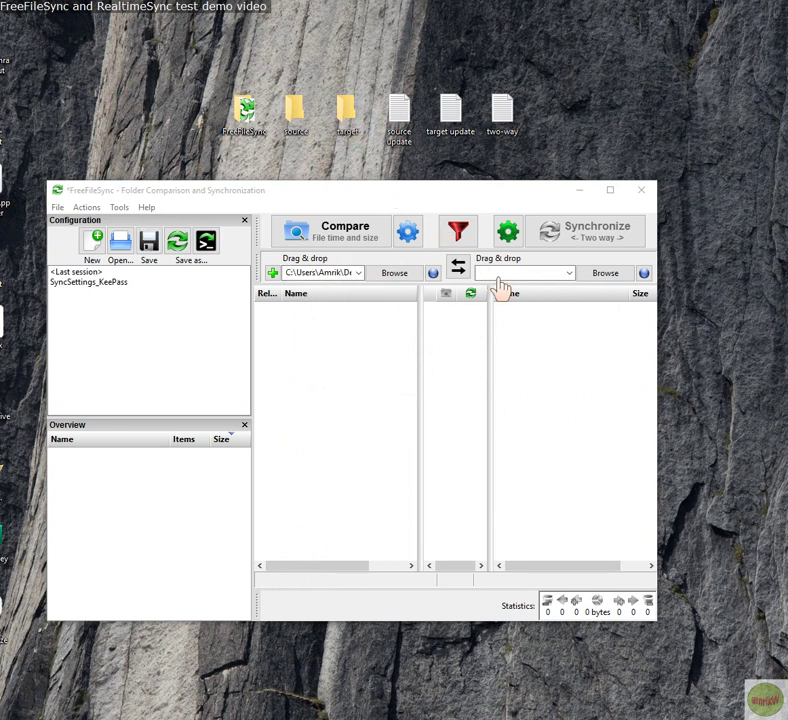
pyautogui.moveTo(500, 287); pyautogui.dragTo(500, 285)
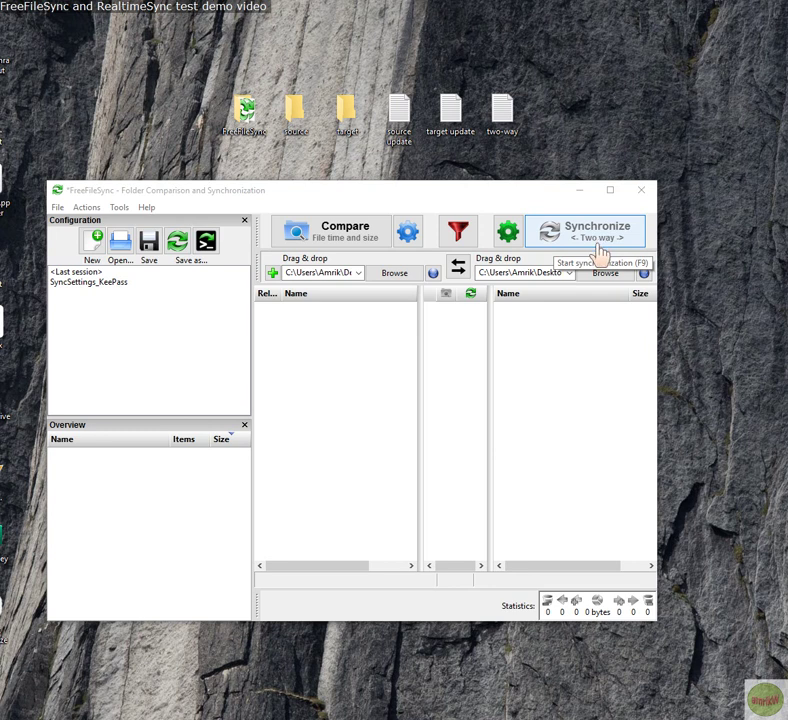
pyautogui.click(508, 236)
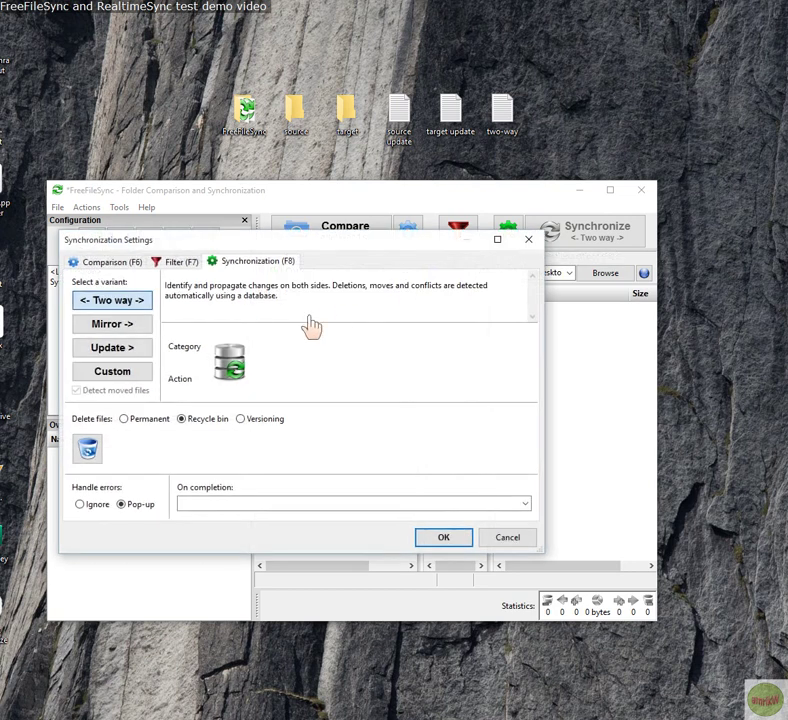
pyautogui.click(115, 353)
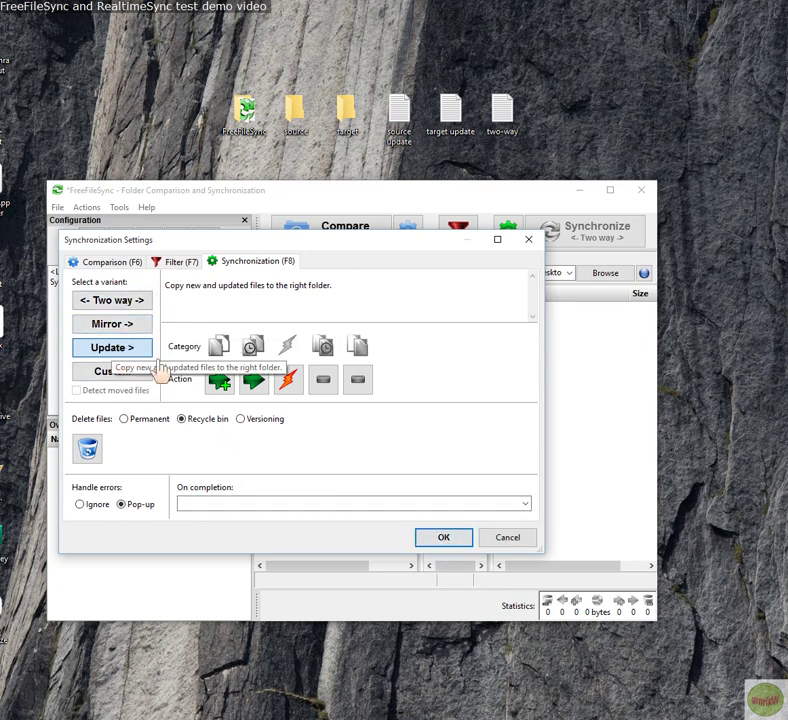
pyautogui.click(445, 538)
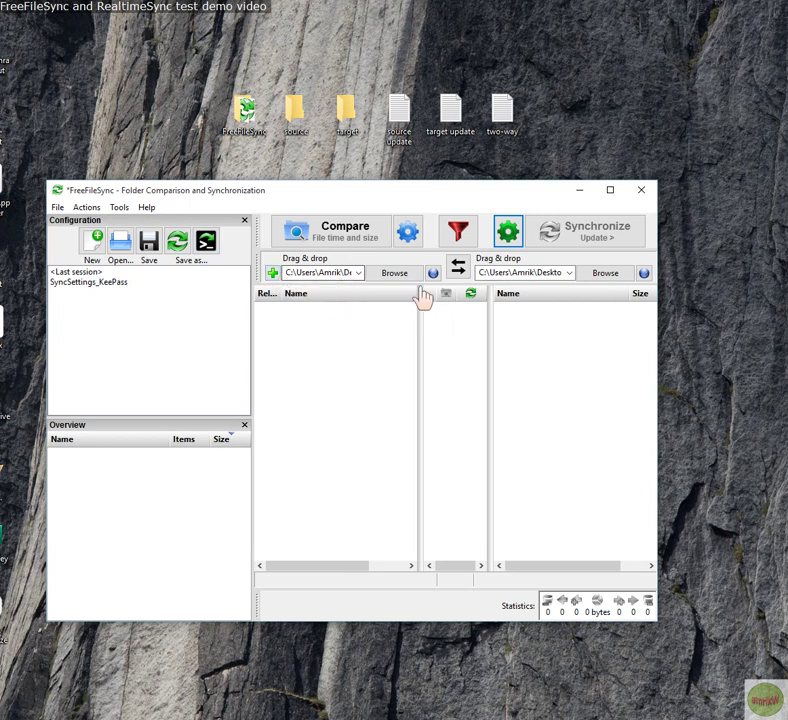
# Step: Try adding two extra folder pairs that use the source folder, and remove them again
pyautogui.click(272, 274)
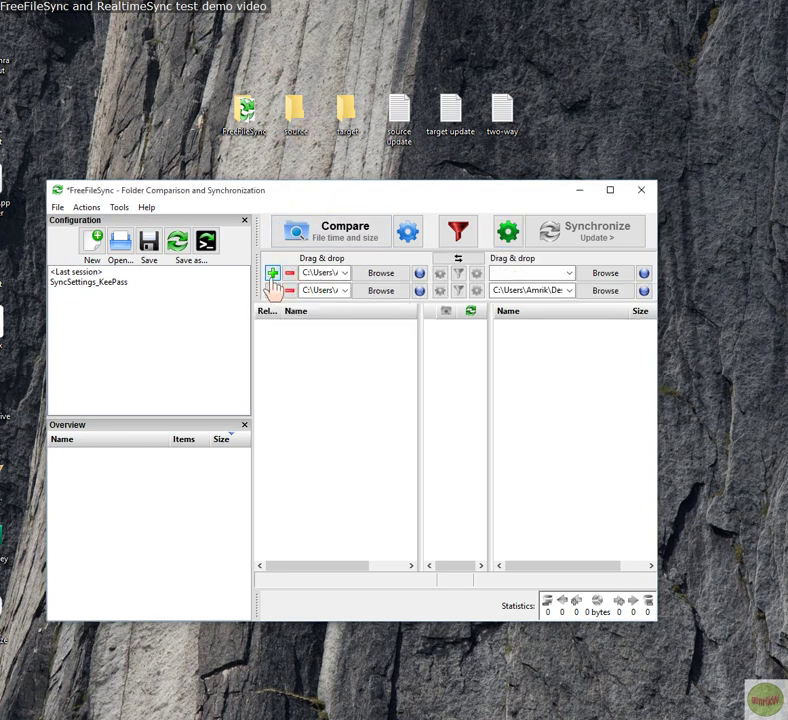
pyautogui.click(272, 274)
pyautogui.moveTo(302, 128); pyautogui.dragTo(318, 274)
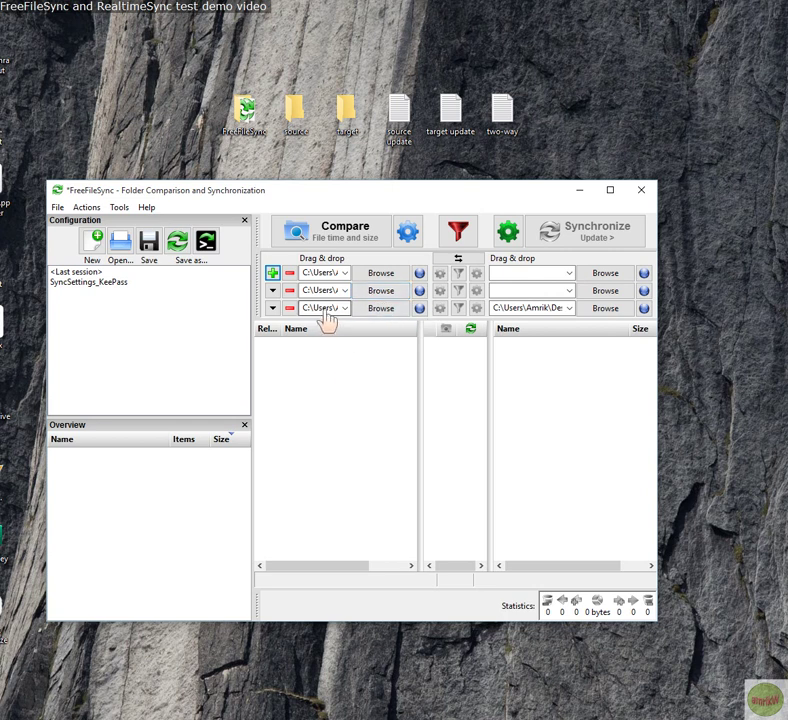
pyautogui.click(289, 284)
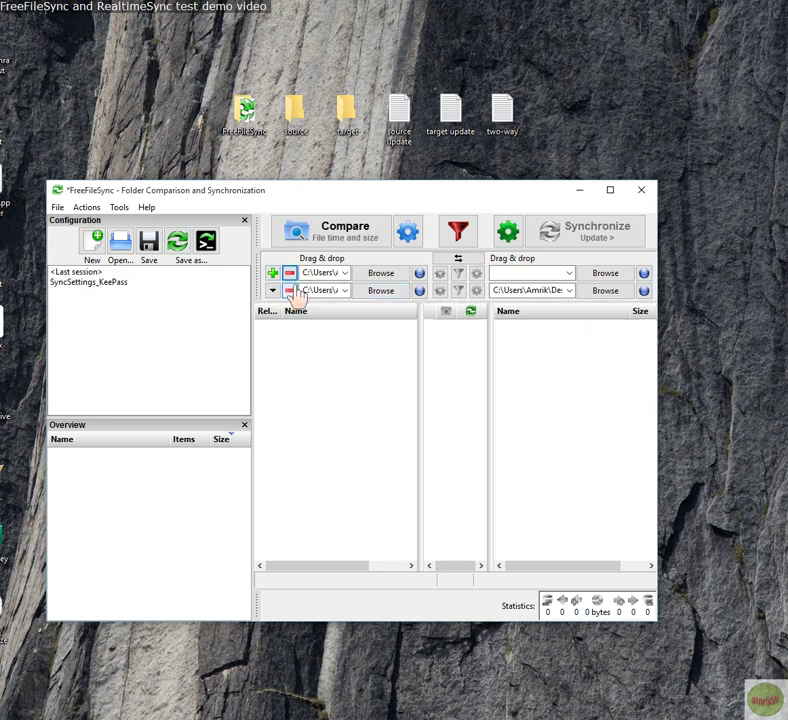
pyautogui.click(289, 280)
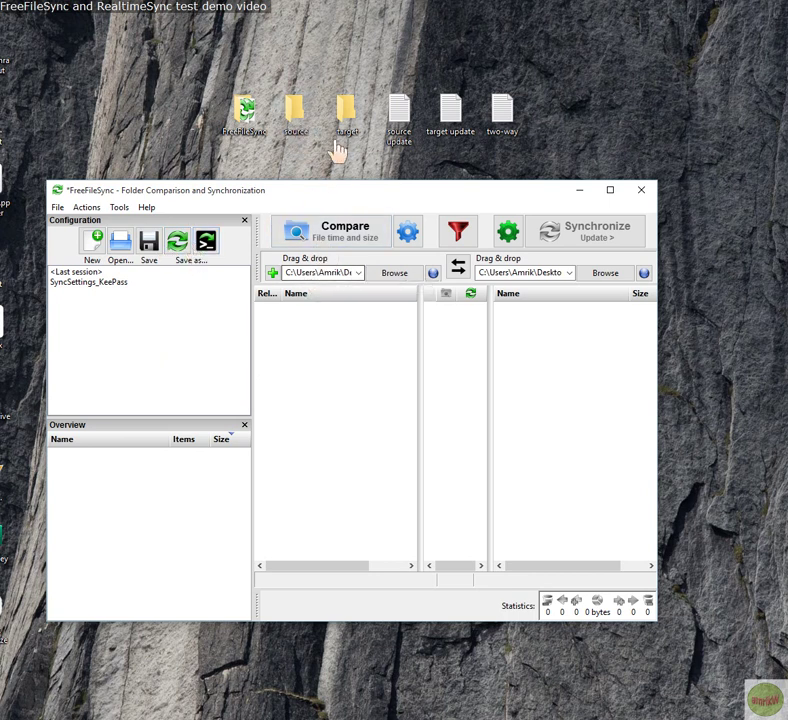
# Step: Save the configuration as SyncSettings in the desktop's FreeFileSync folder
pyautogui.click(186, 256)
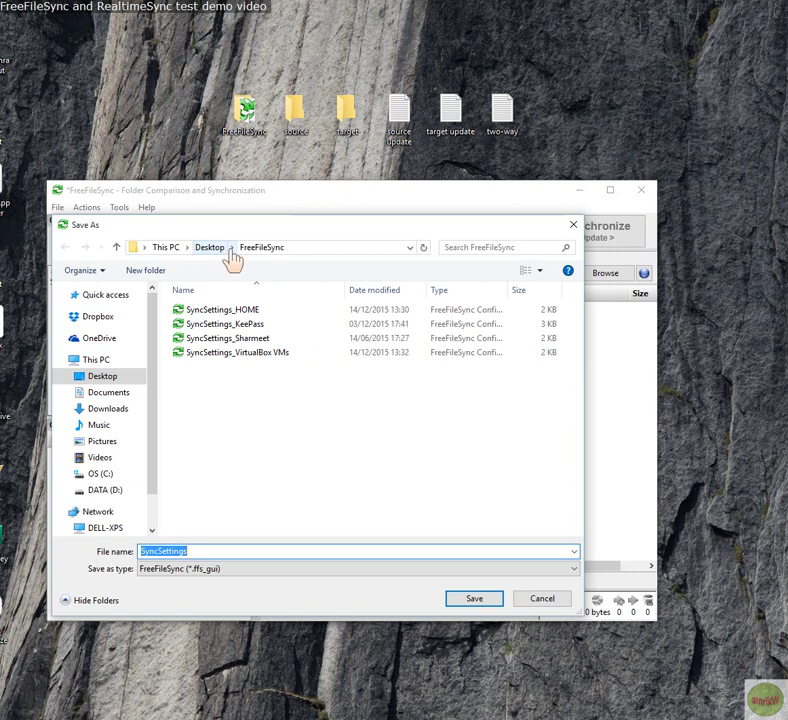
pyautogui.click(470, 603)
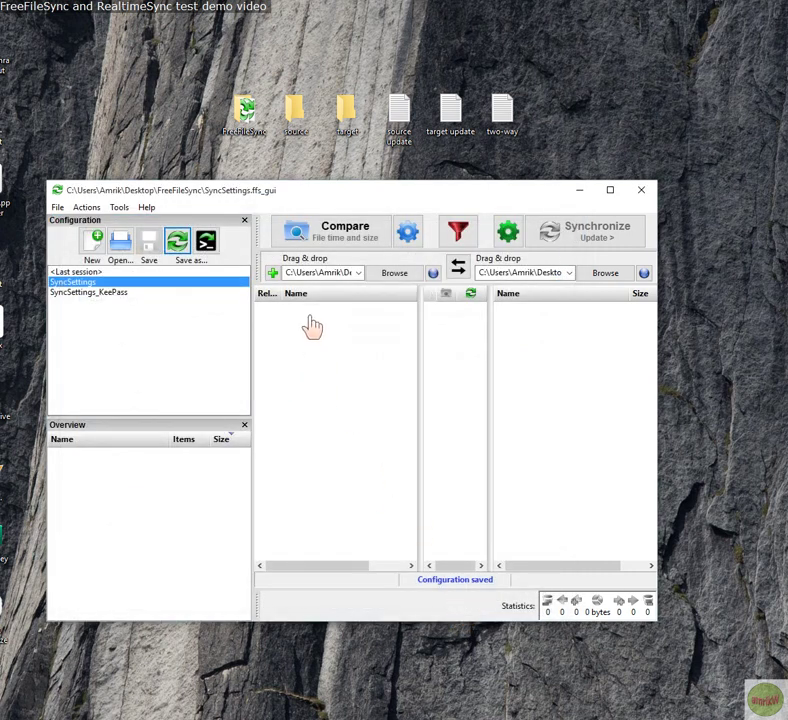
# Step: Load the SyncSettings_KeePass configuration, keep the File time and size comparison variant, and compare its folder pairs
pyautogui.doubleClick(110, 296)
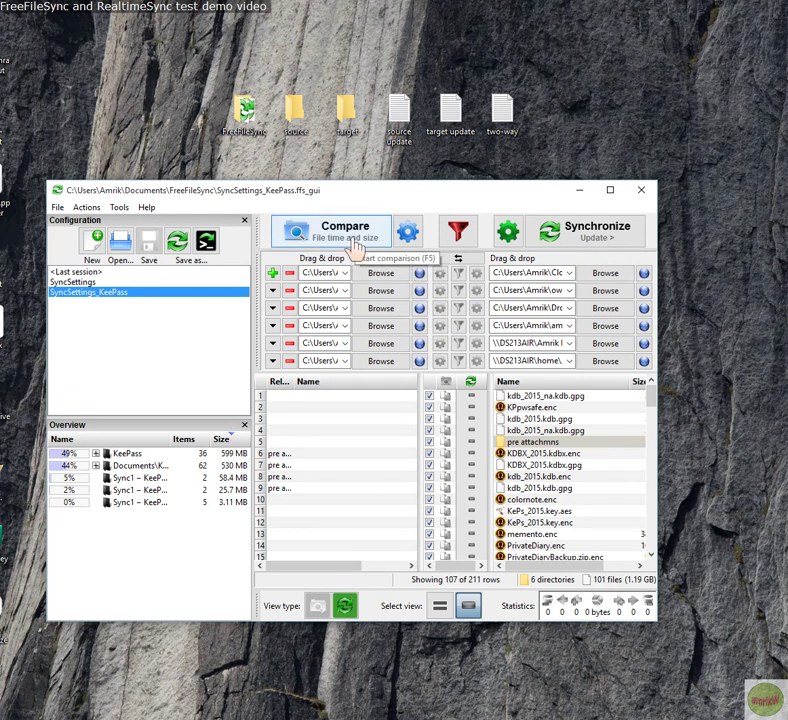
pyautogui.click(408, 242)
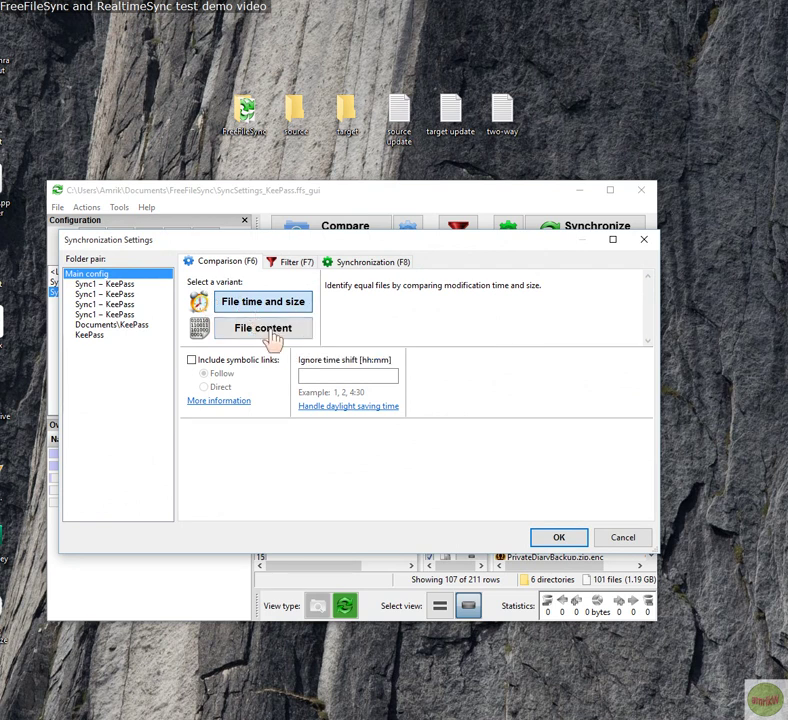
pyautogui.click(551, 539)
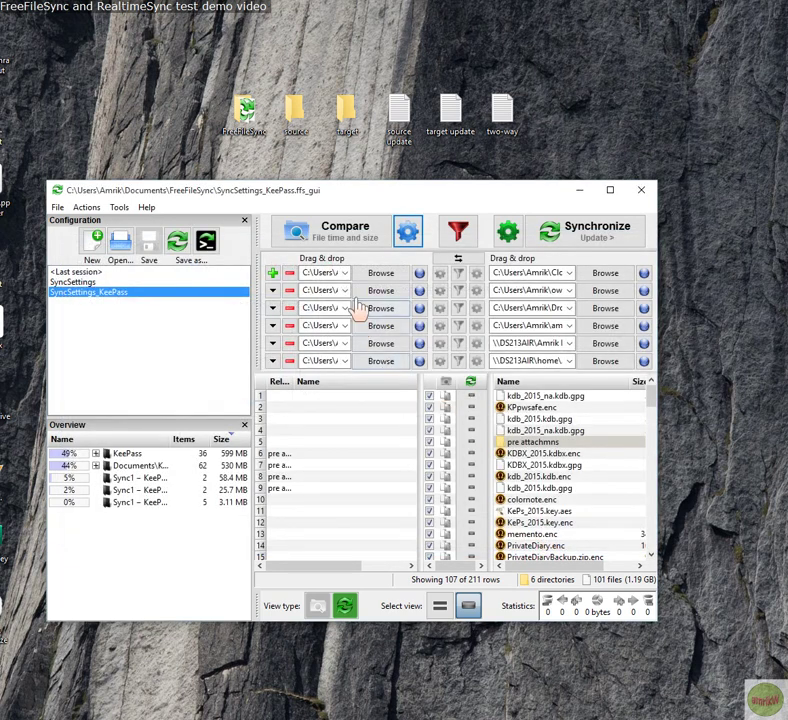
pyautogui.click(342, 243)
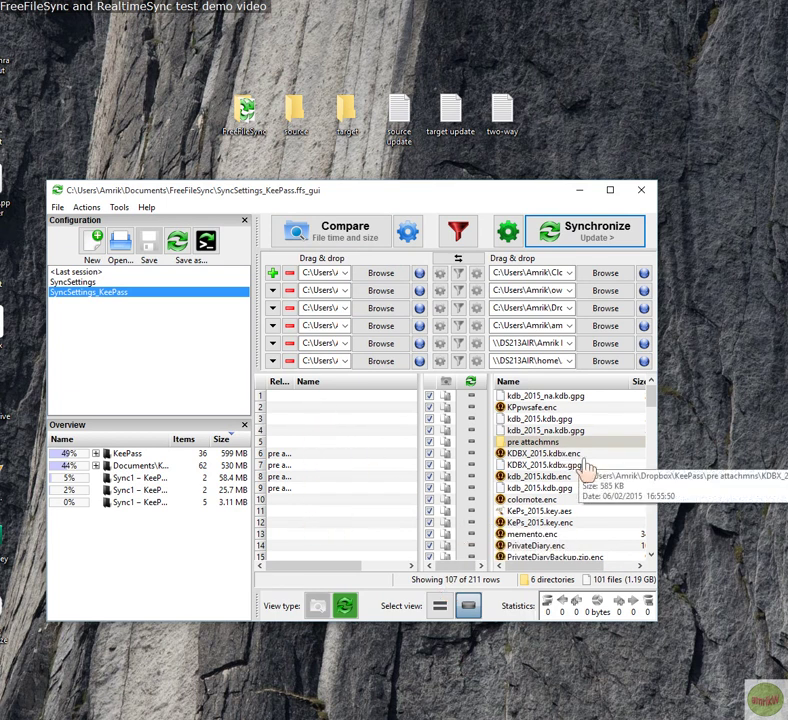
# Step: Review the Update variant in the KeePass configuration's synchronization settings and view the start confirmation without running it
pyautogui.click(507, 232)
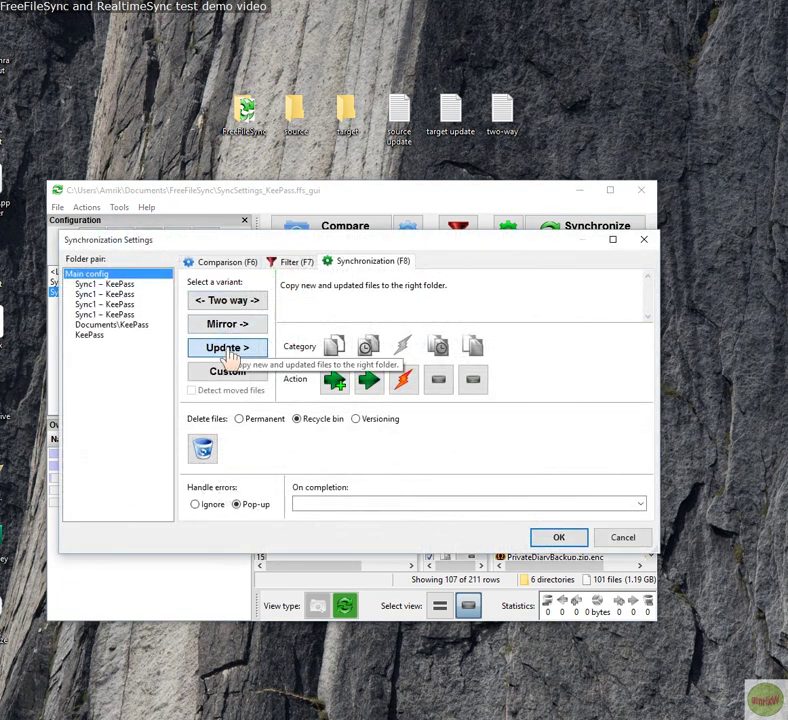
pyautogui.click(559, 537)
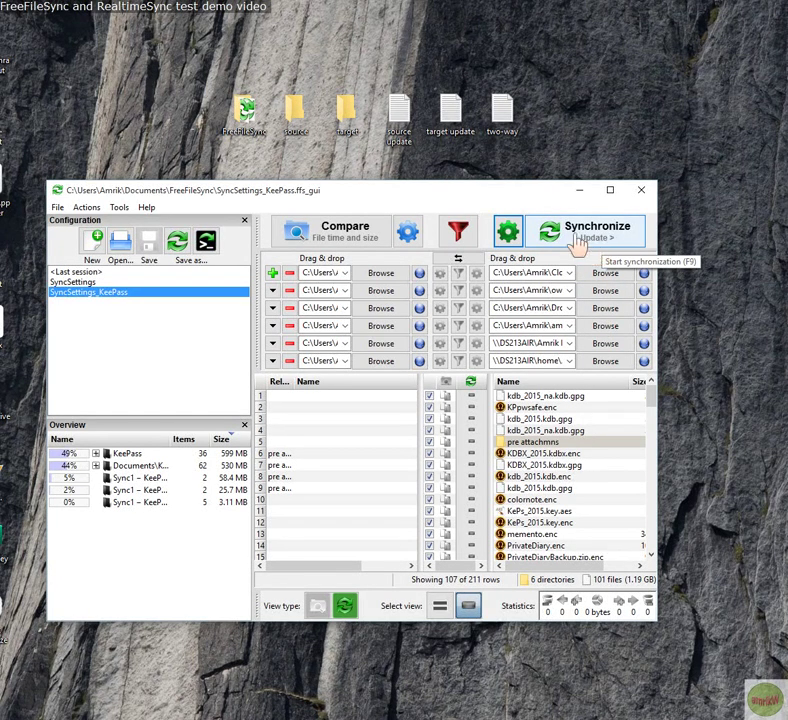
pyautogui.click(578, 246)
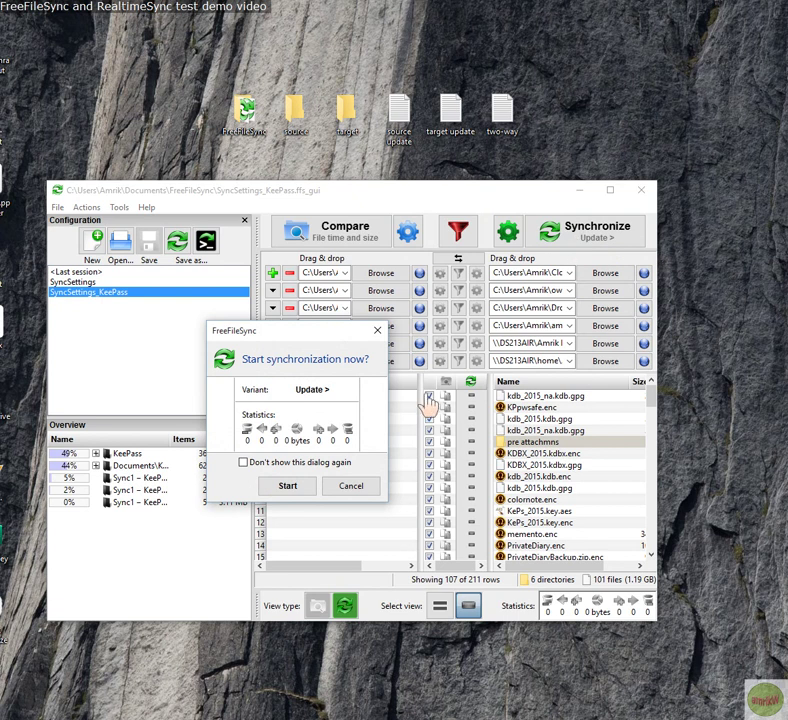
pyautogui.click(351, 486)
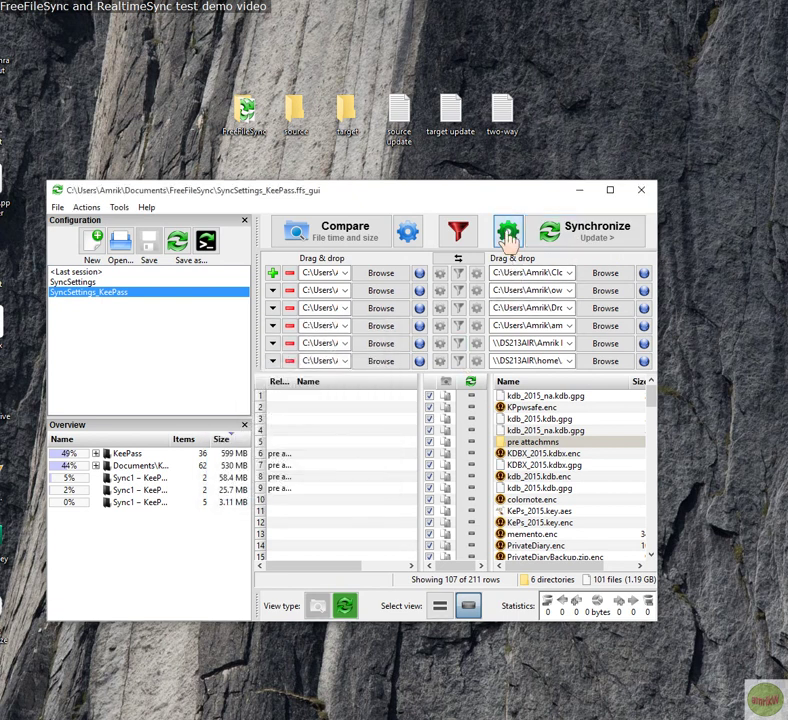
pyautogui.click(507, 233)
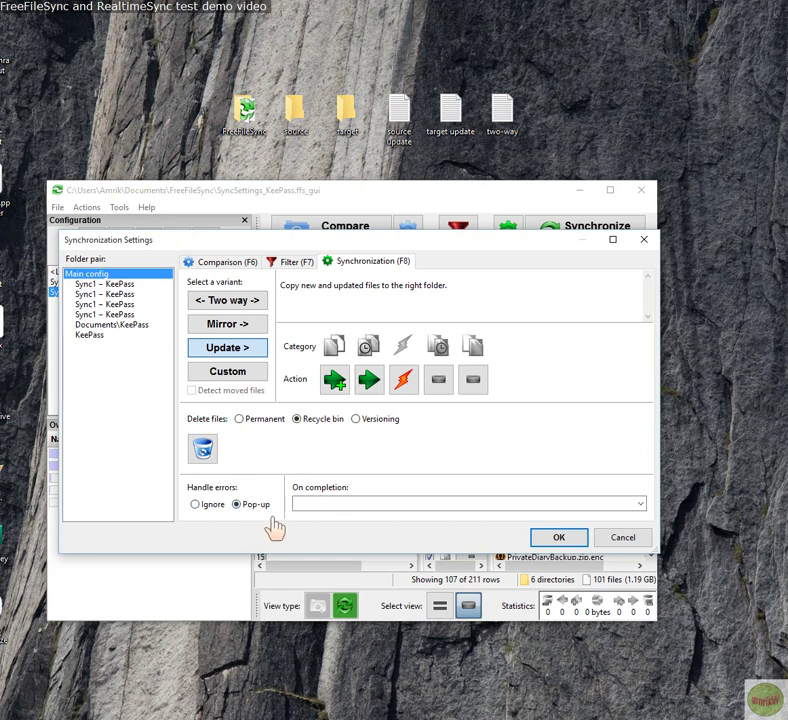
pyautogui.click(624, 540)
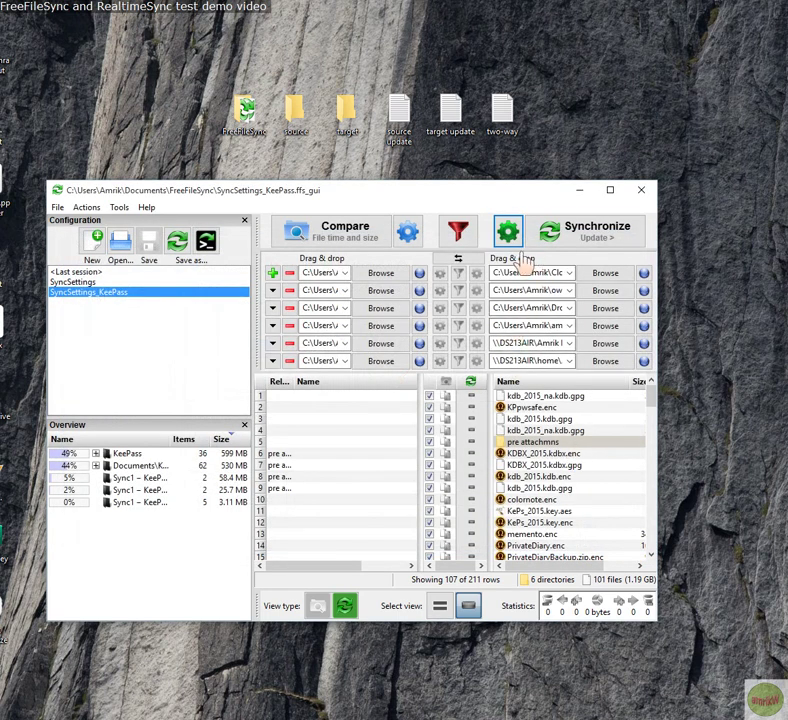
# Step: Synchronize the SyncSettings_KeePass folder pairs with the Update variant and close the completion report
pyautogui.click(565, 243)
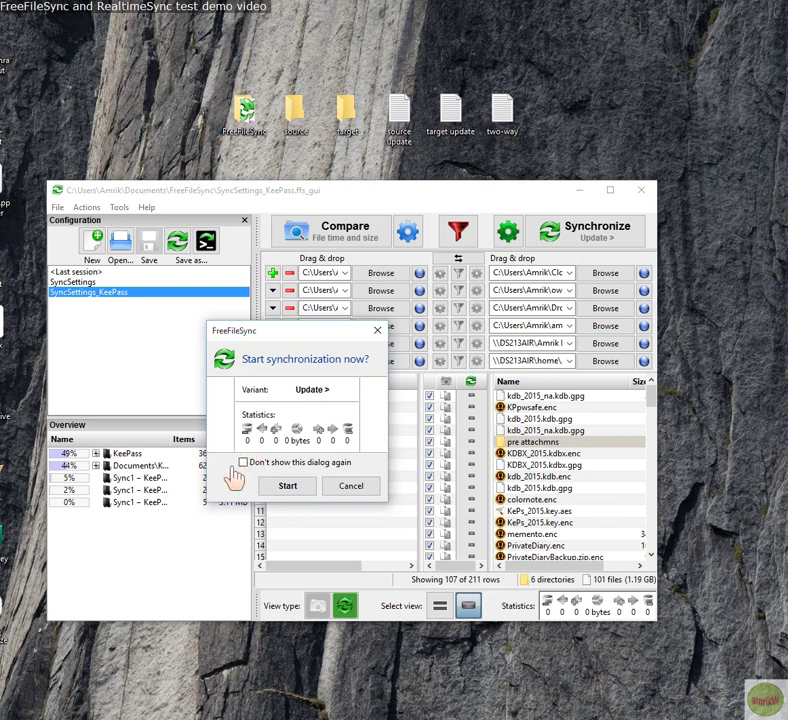
pyautogui.click(293, 489)
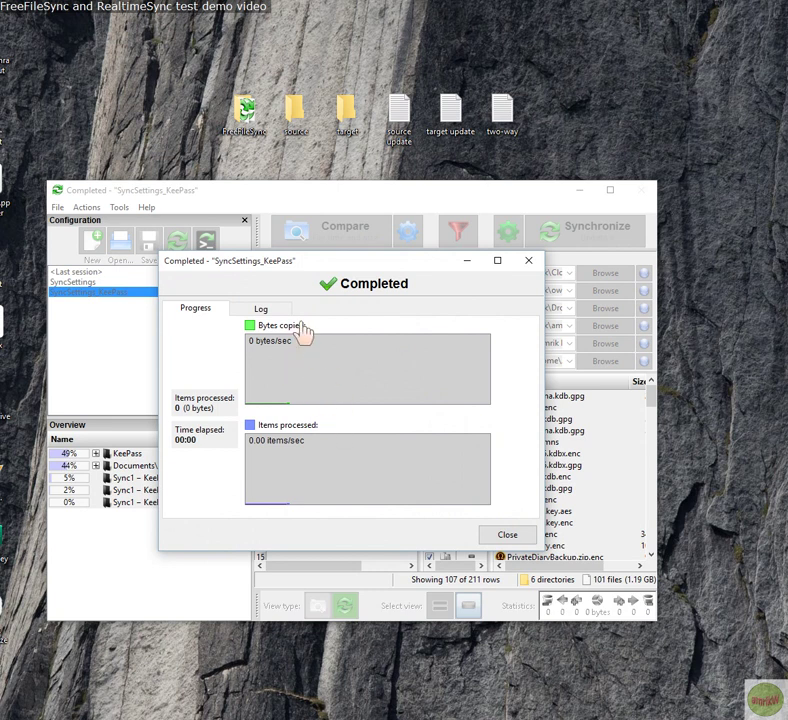
pyautogui.click(508, 538)
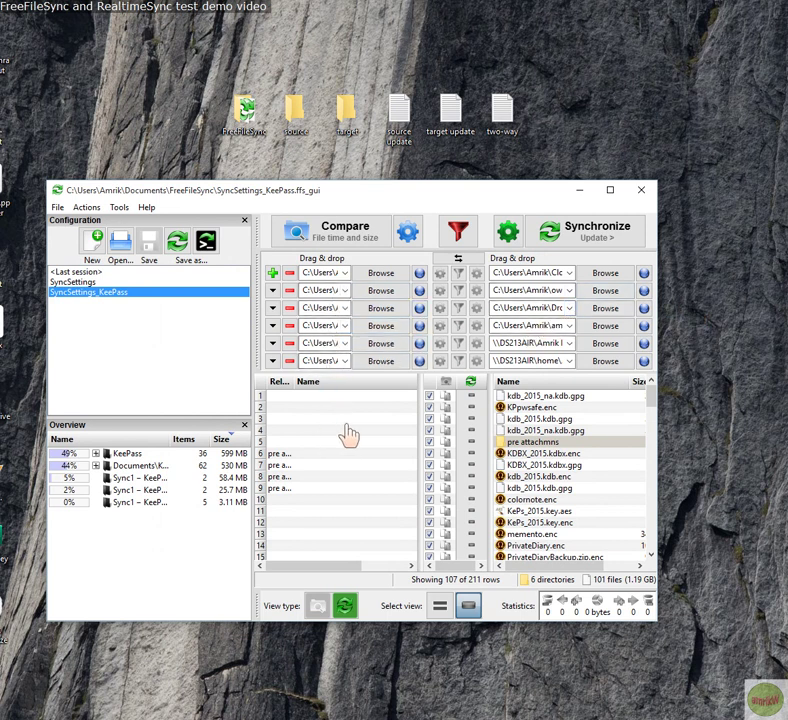
# Step: Load the SyncSettings configuration and save it again under the same name in the desktop's FreeFileSync folder, replacing the existing file
pyautogui.click(83, 283)
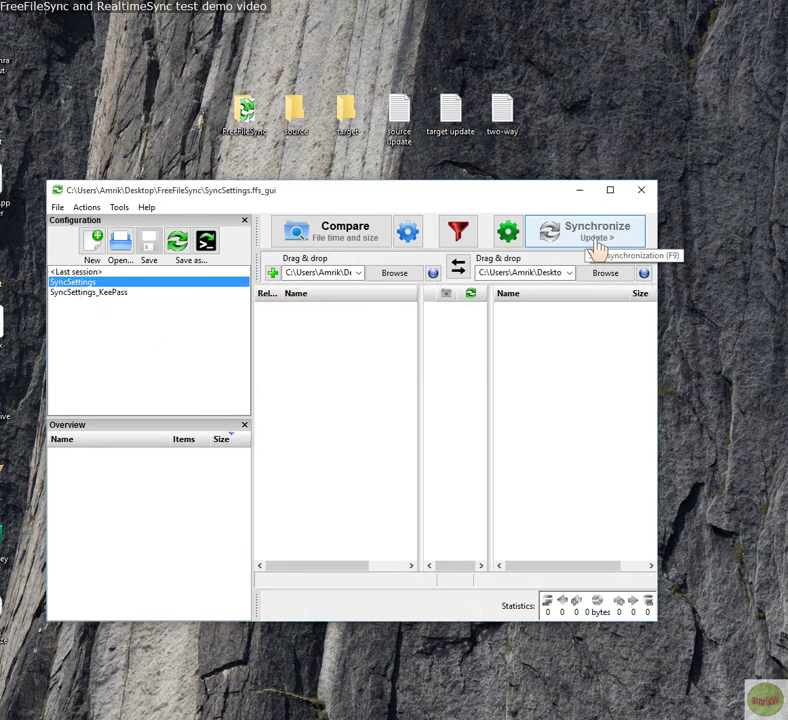
pyautogui.click(180, 250)
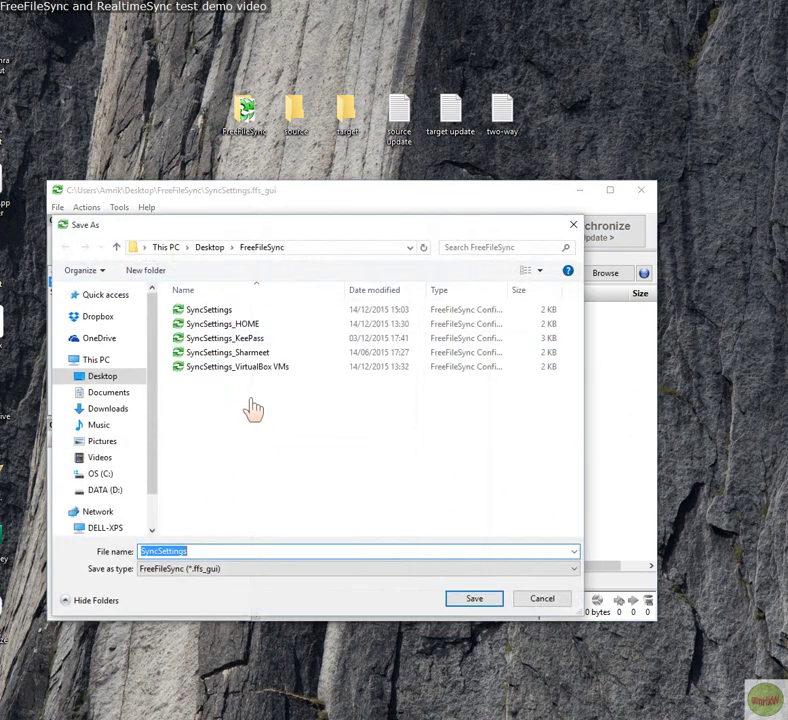
pyautogui.click(456, 599)
pyautogui.click(329, 345)
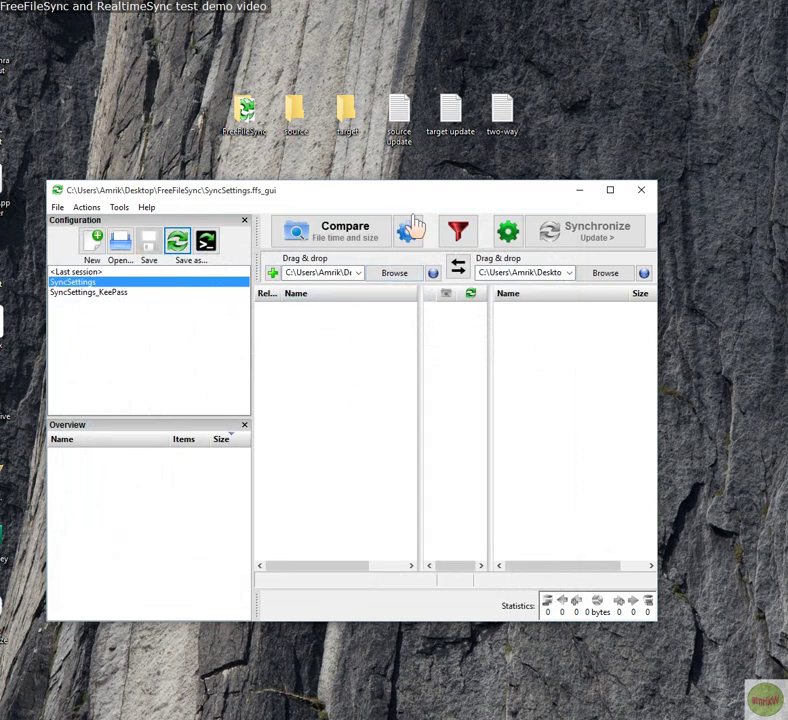
# Step: Move the source update text file from the desktop into the source folder and check the folder's contents
pyautogui.click(407, 122)
pyautogui.moveTo(409, 122); pyautogui.dragTo(305, 130)
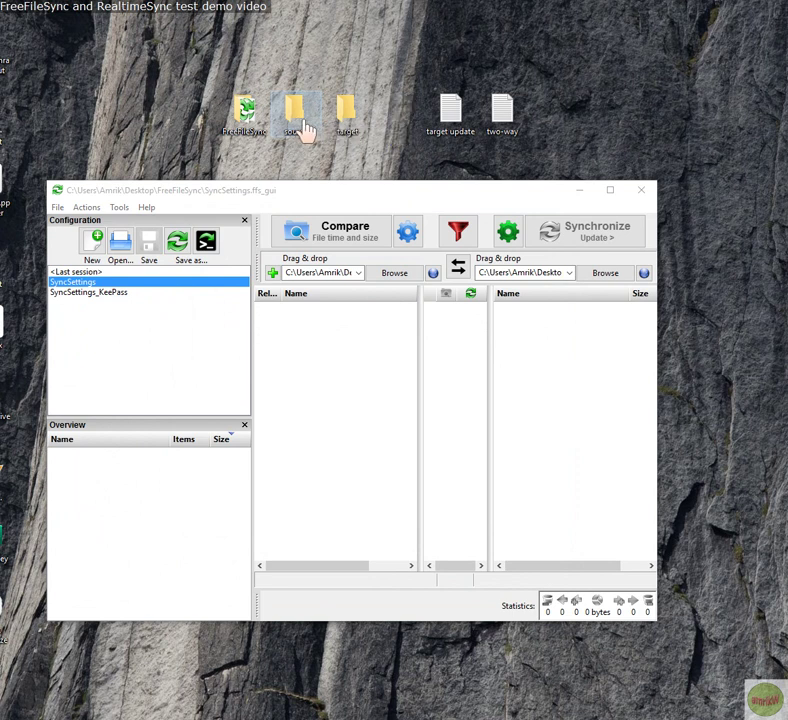
pyautogui.doubleClick(300, 130)
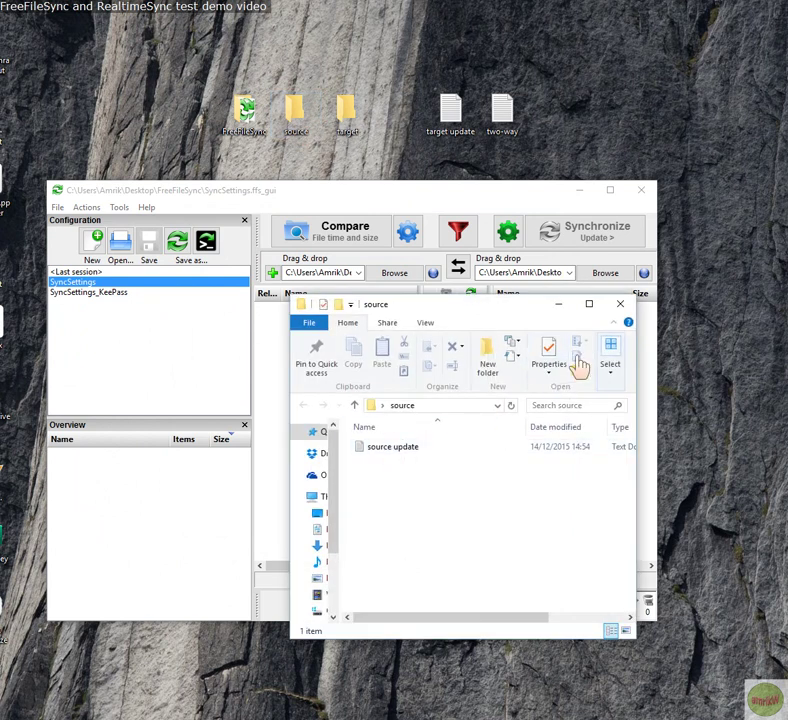
pyautogui.click(619, 304)
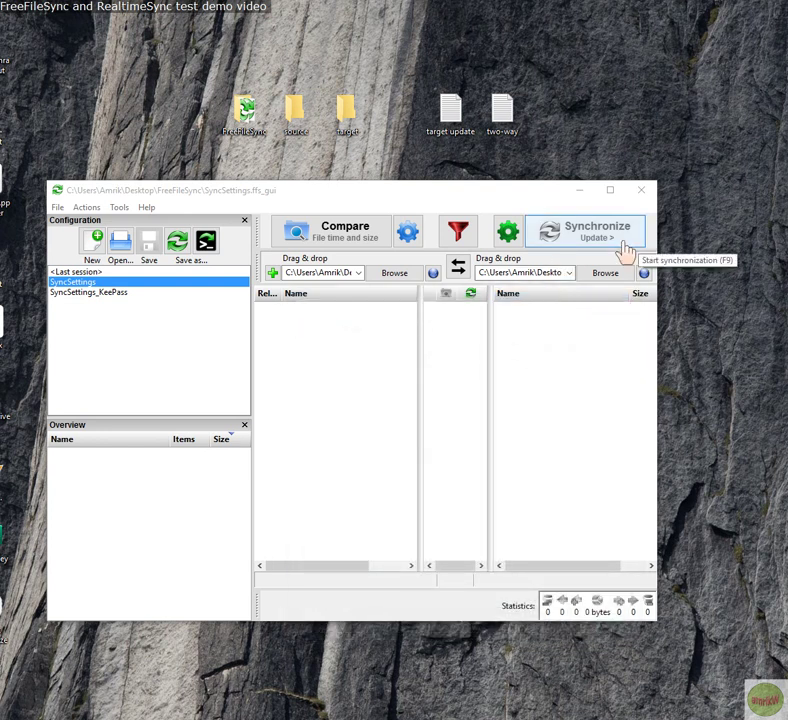
# Step: Compare the source and target folders and synchronize them with the Update variant
pyautogui.click(340, 241)
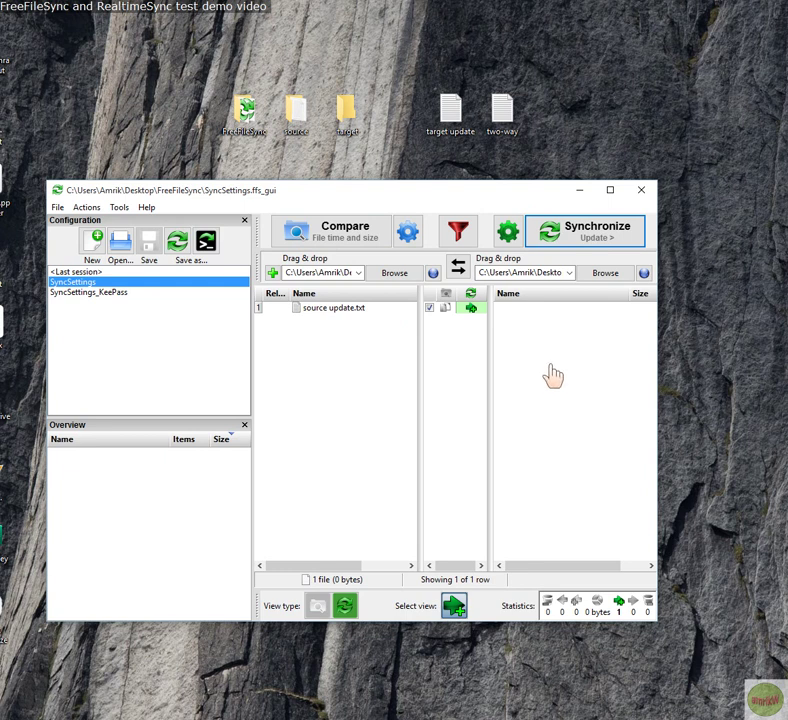
pyautogui.click(586, 247)
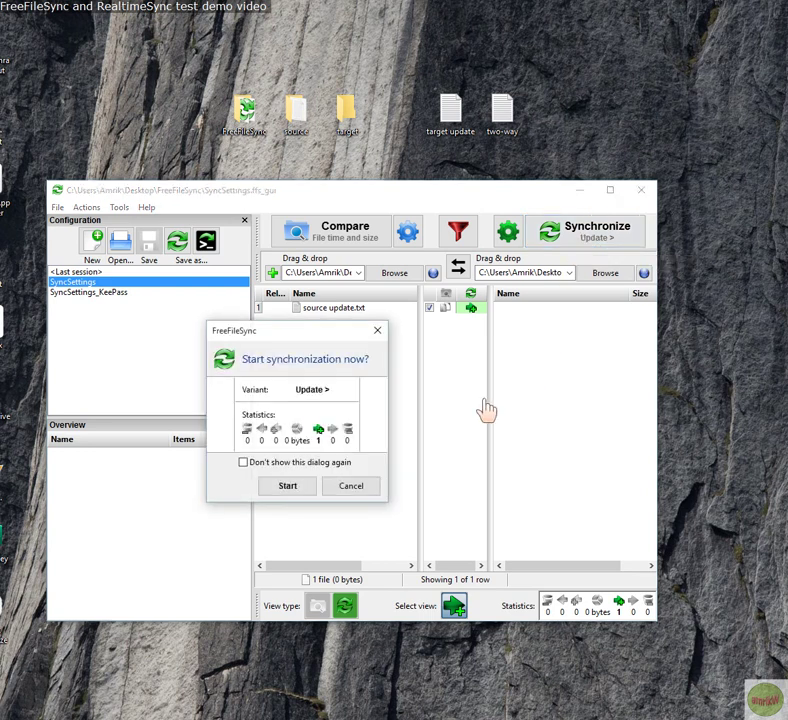
pyautogui.click(285, 490)
pyautogui.click(506, 532)
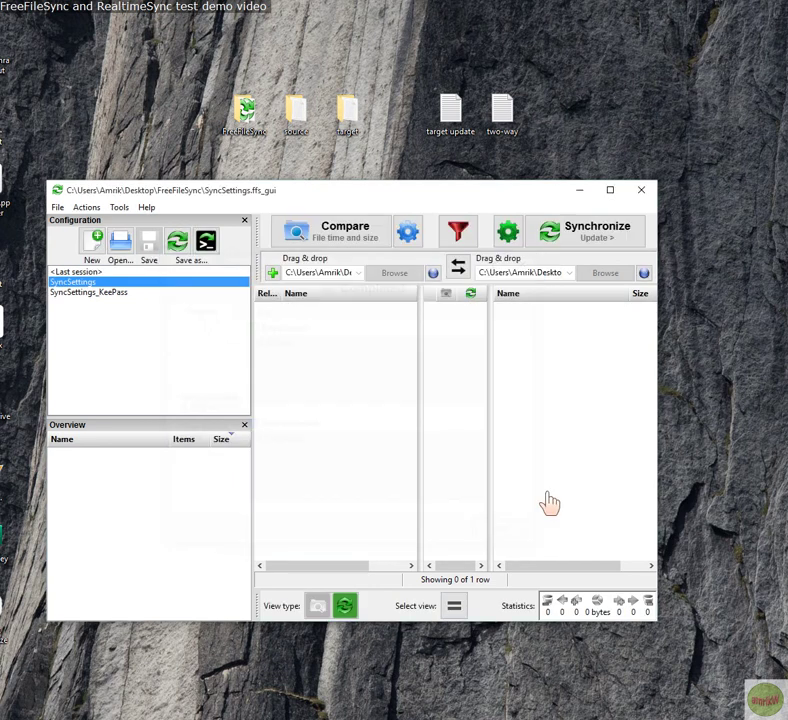
# Step: Check the target folder for the copied file and view the synchronization confirmation again without starting it
pyautogui.click(345, 118)
pyautogui.doubleClick(345, 118)
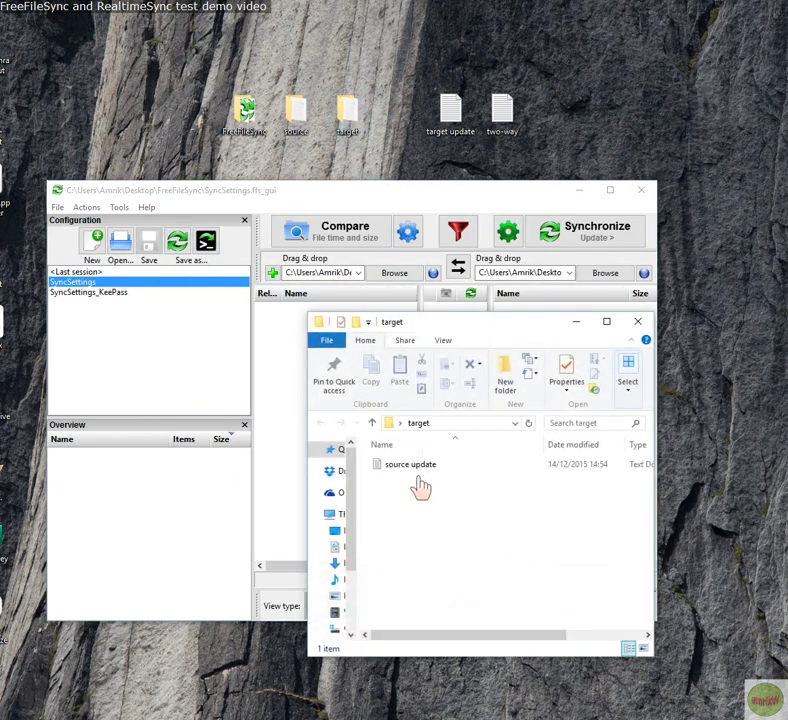
pyautogui.click(637, 322)
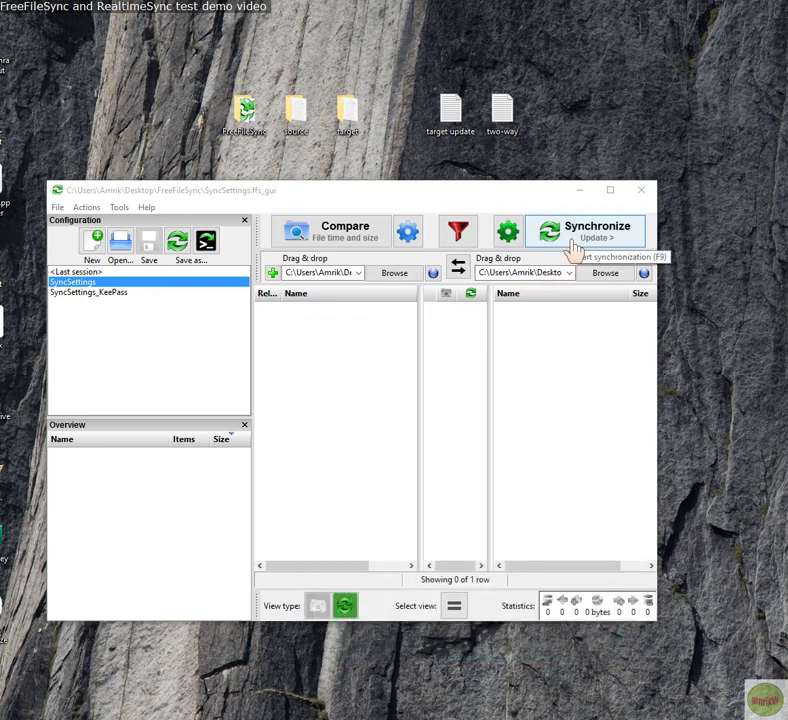
pyautogui.click(575, 245)
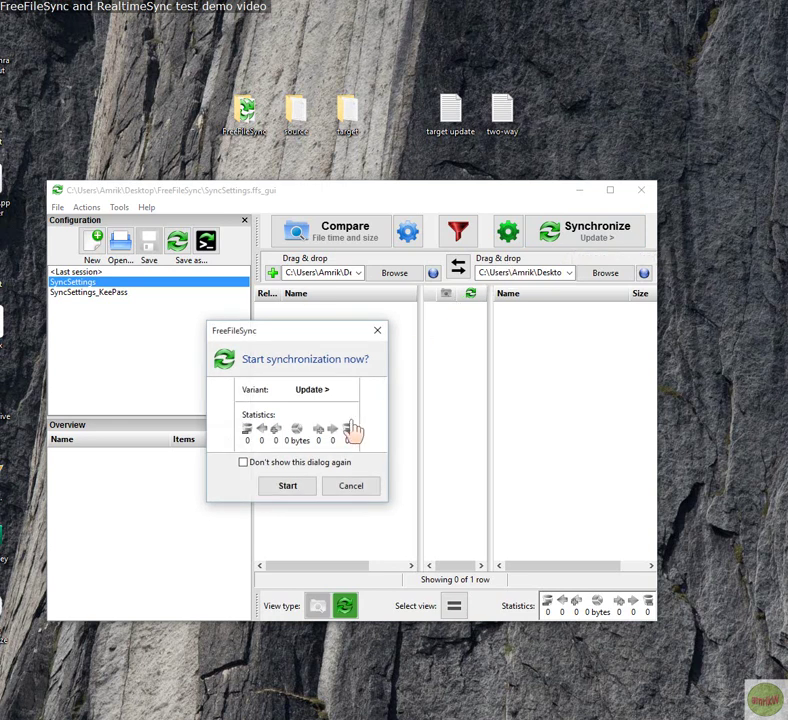
pyautogui.click(364, 486)
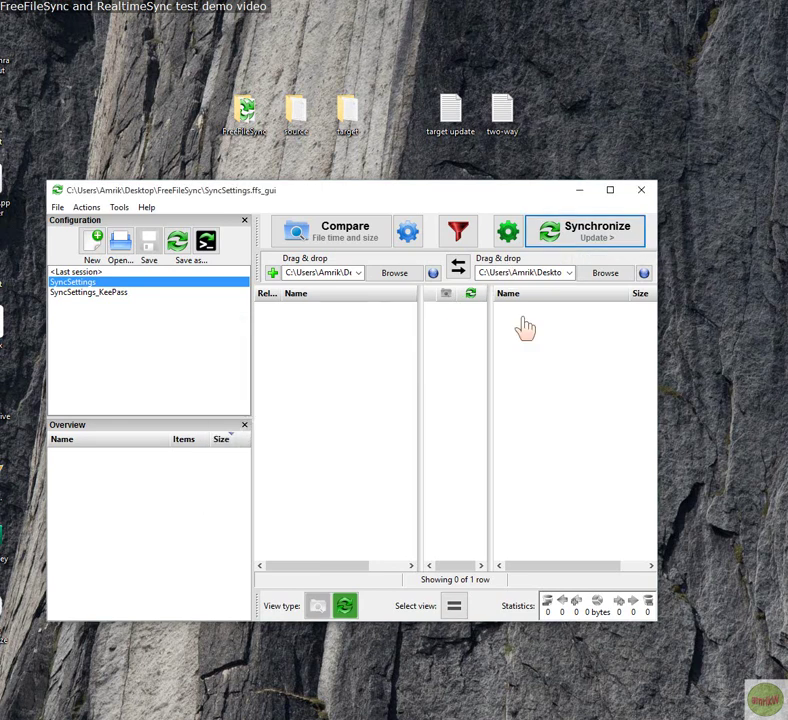
# Step: Set the synchronization variant of the SyncSettings configuration to Mirror
pyautogui.click(510, 236)
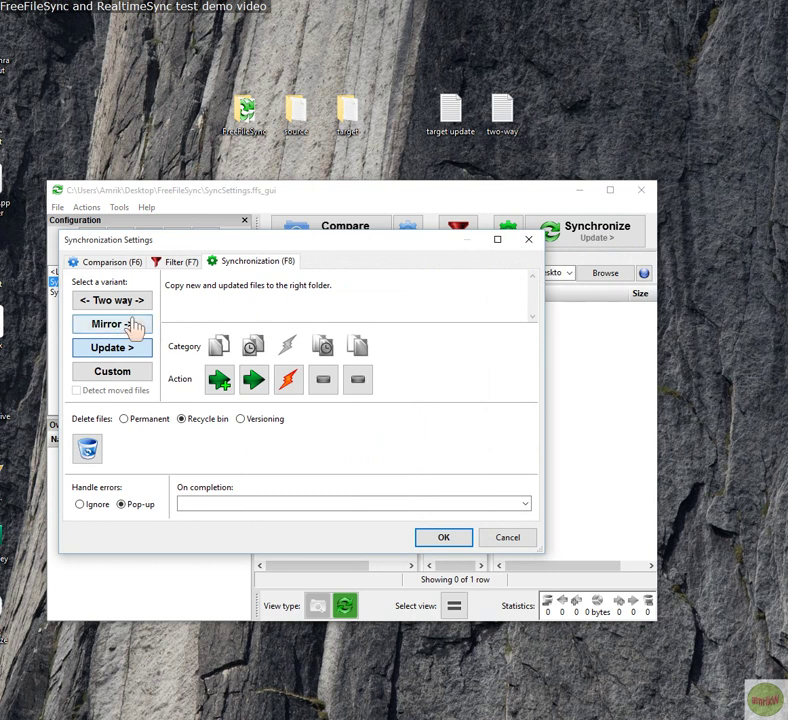
pyautogui.click(110, 330)
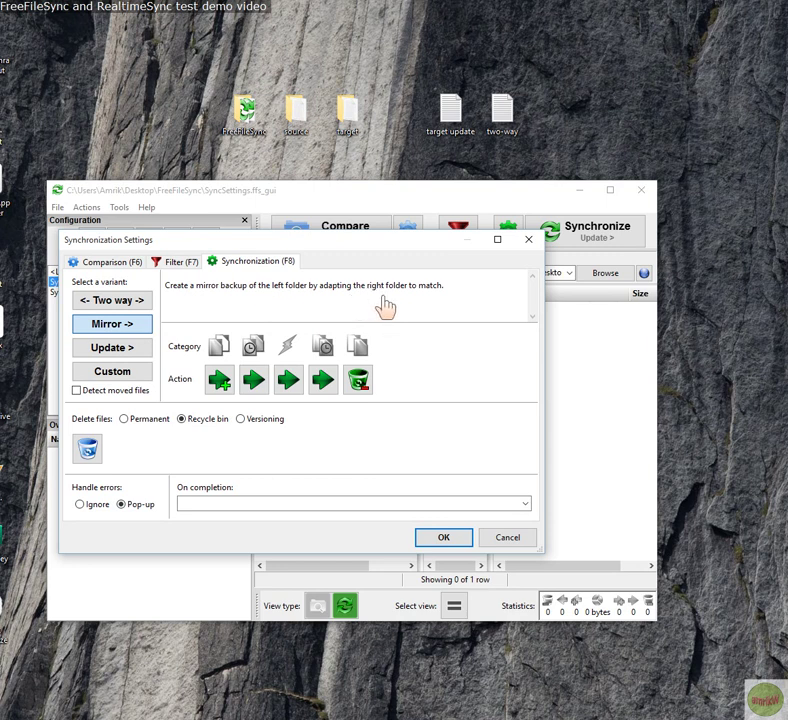
pyautogui.click(436, 538)
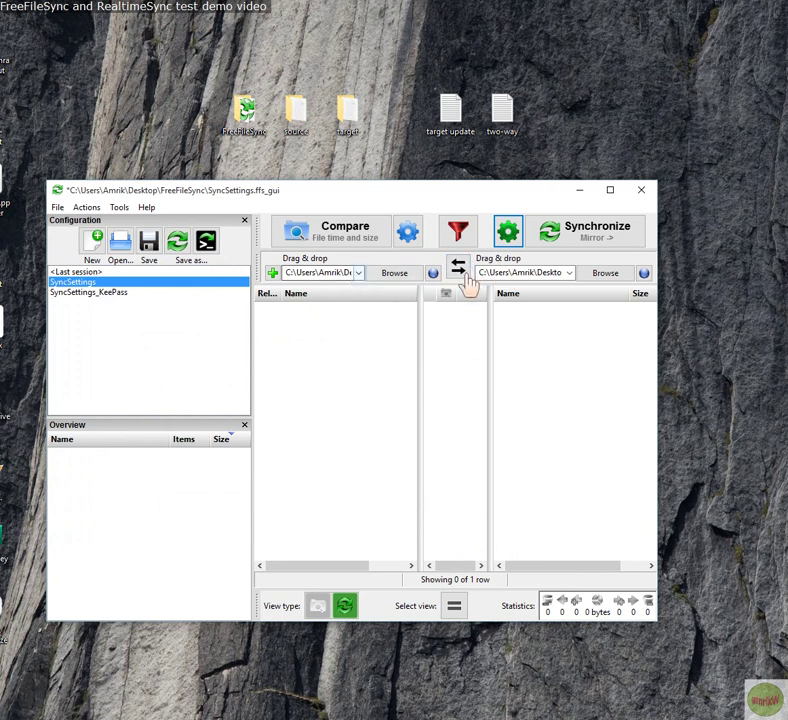
# Step: Delete the source update file from the target folder and close the folder
pyautogui.doubleClick(347, 110)
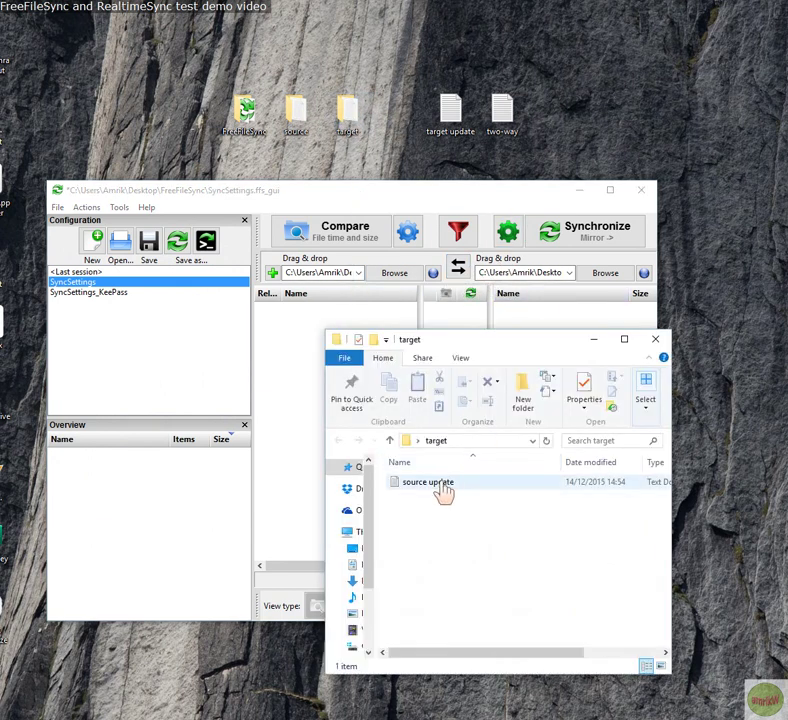
pyautogui.click(442, 490)
pyautogui.rightClick(443, 488)
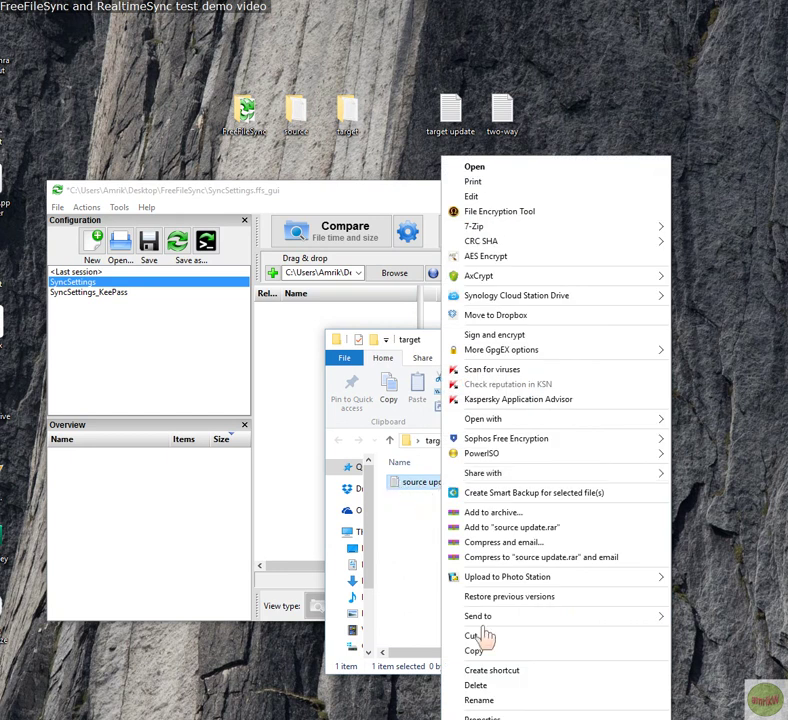
pyautogui.click(479, 686)
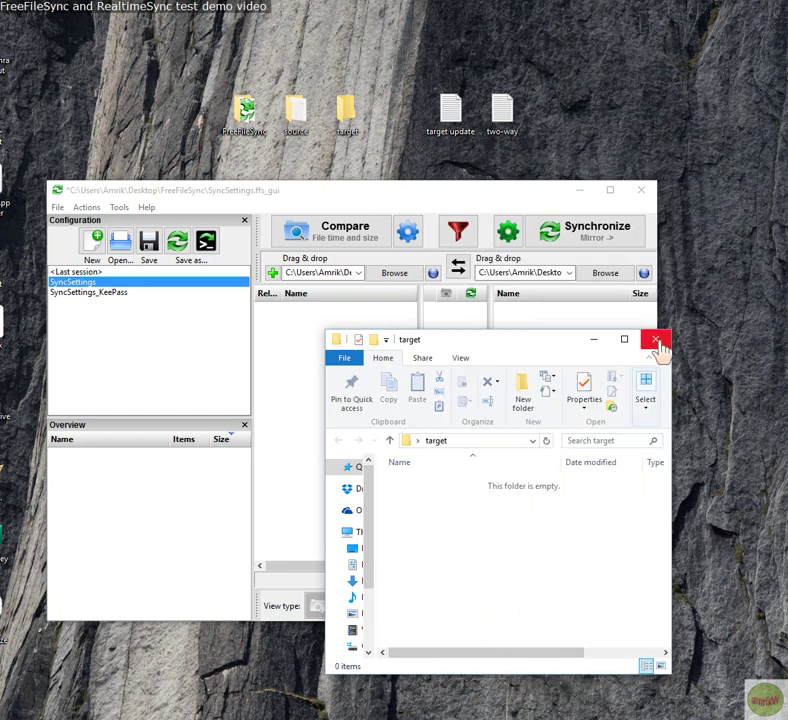
pyautogui.click(658, 344)
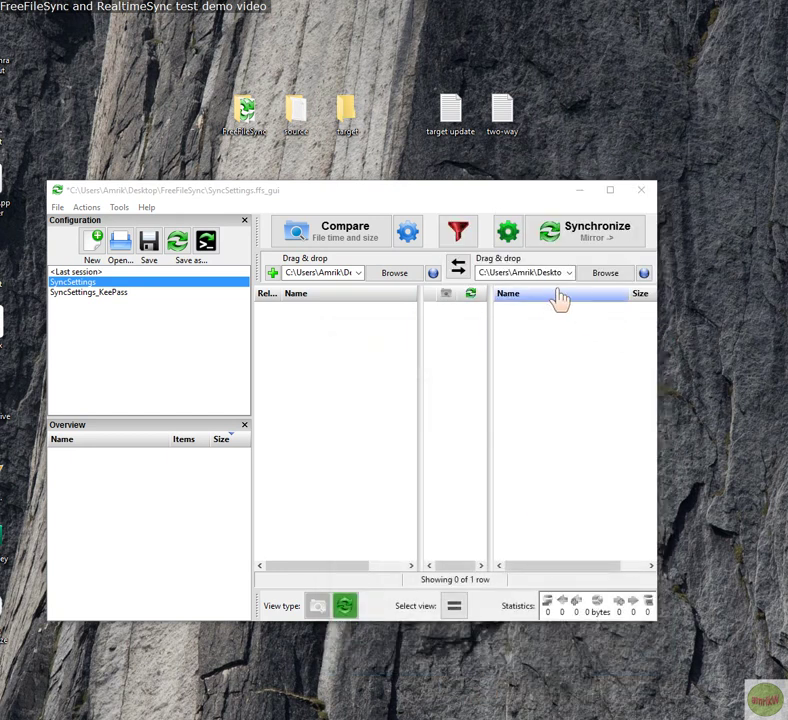
# Step: Compare the source and target folders and synchronize them with the Mirror variant
pyautogui.click(354, 238)
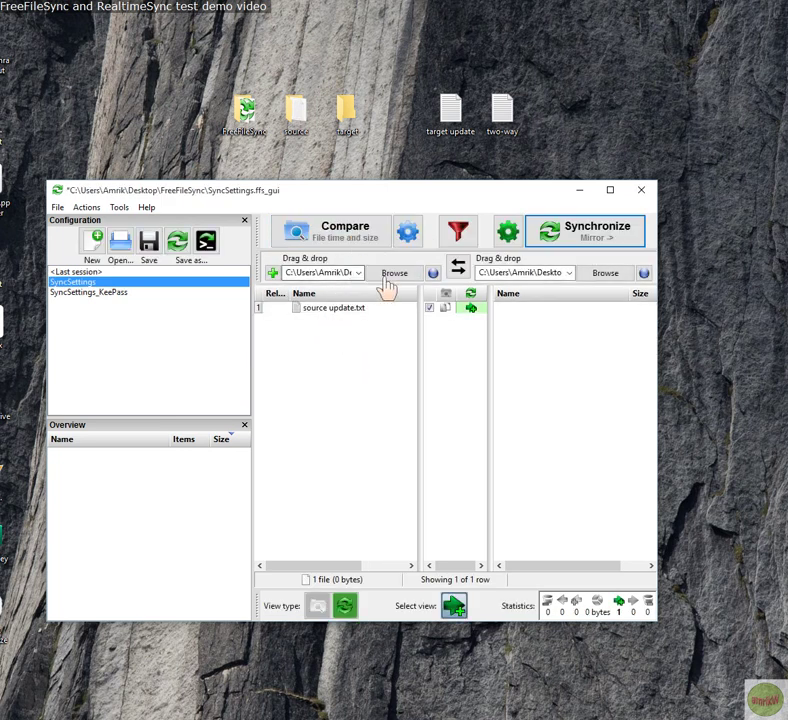
pyautogui.click(551, 241)
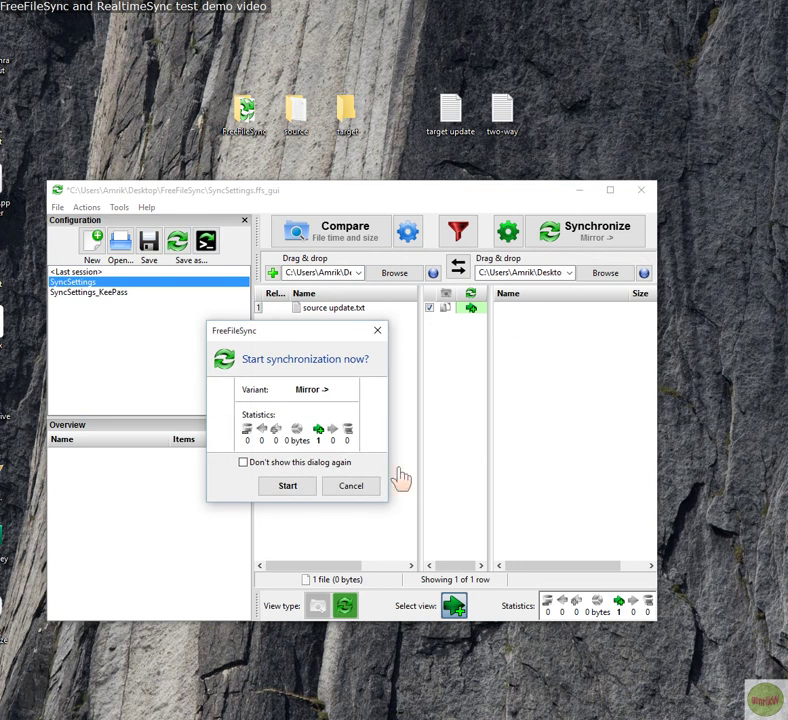
pyautogui.click(287, 486)
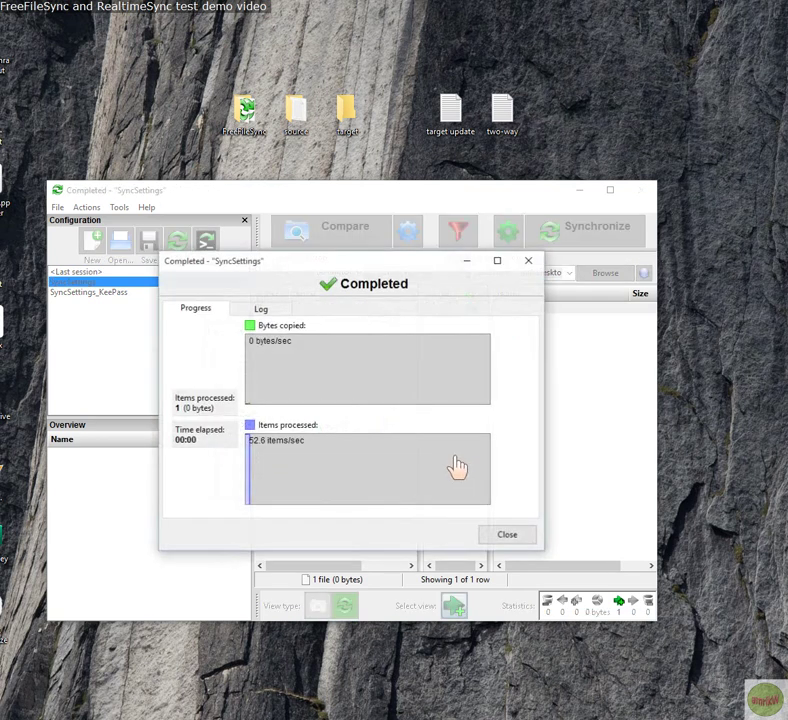
pyautogui.click(500, 537)
# Step: Compare the mirrored folders again and check the source folder's contents
pyautogui.click(343, 244)
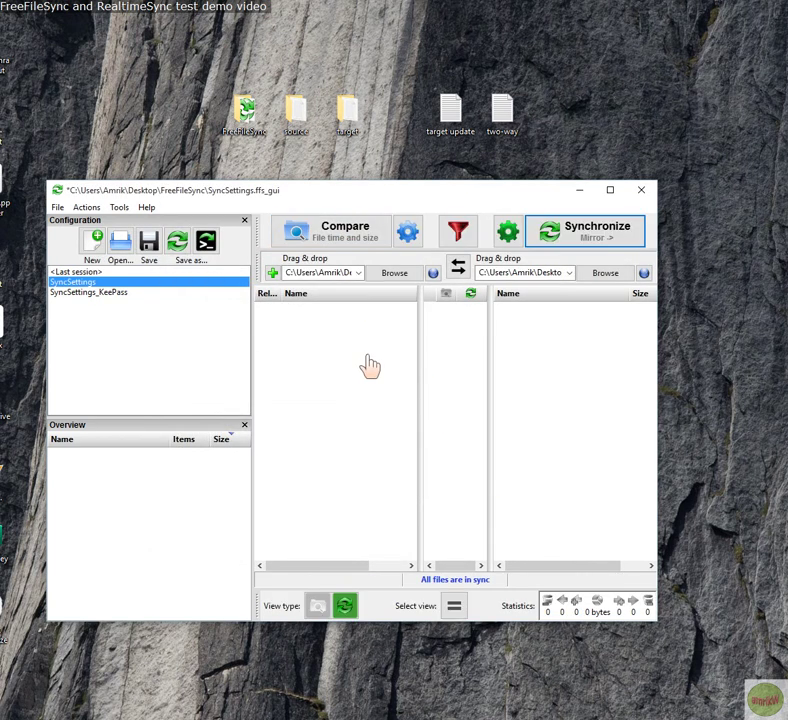
pyautogui.doubleClick(297, 112)
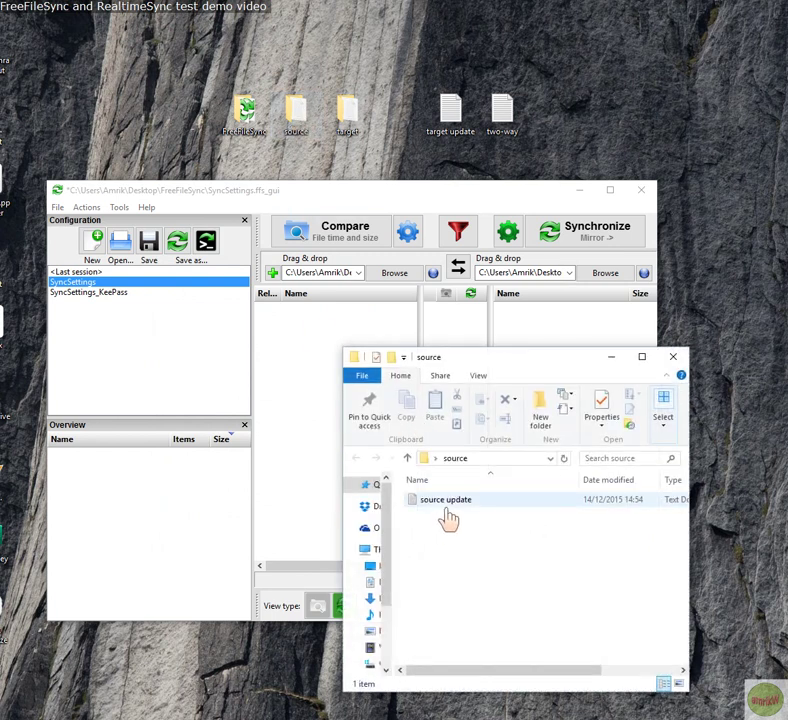
pyautogui.click(673, 357)
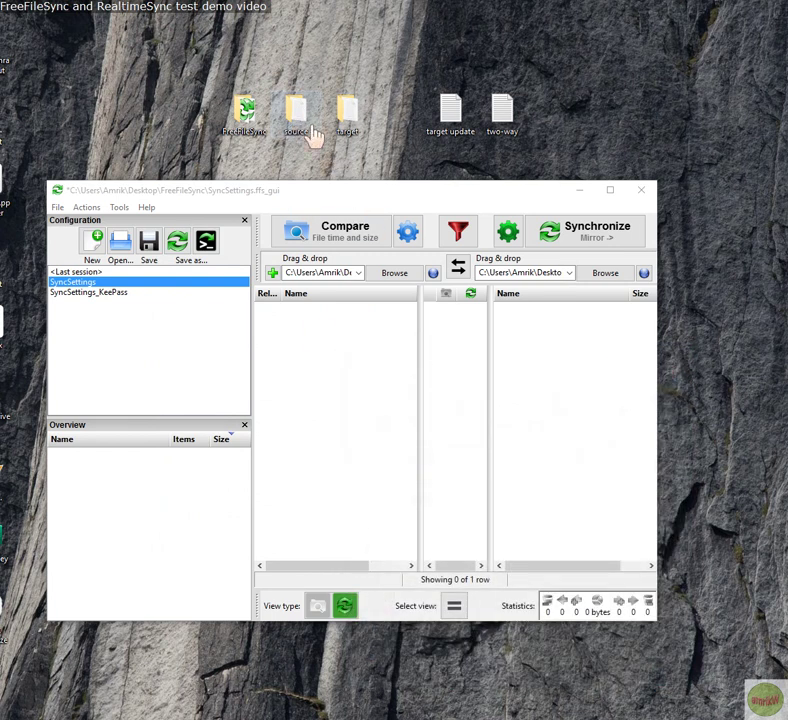
# Step: Check the target folder's contents and set the synchronization variant of the SyncSettings configuration to Two way
pyautogui.doubleClick(347, 116)
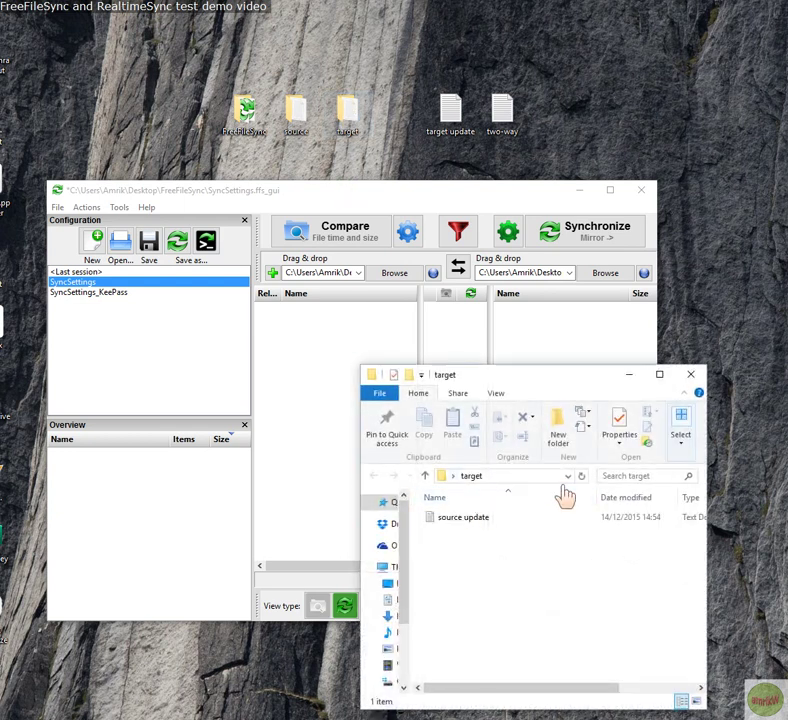
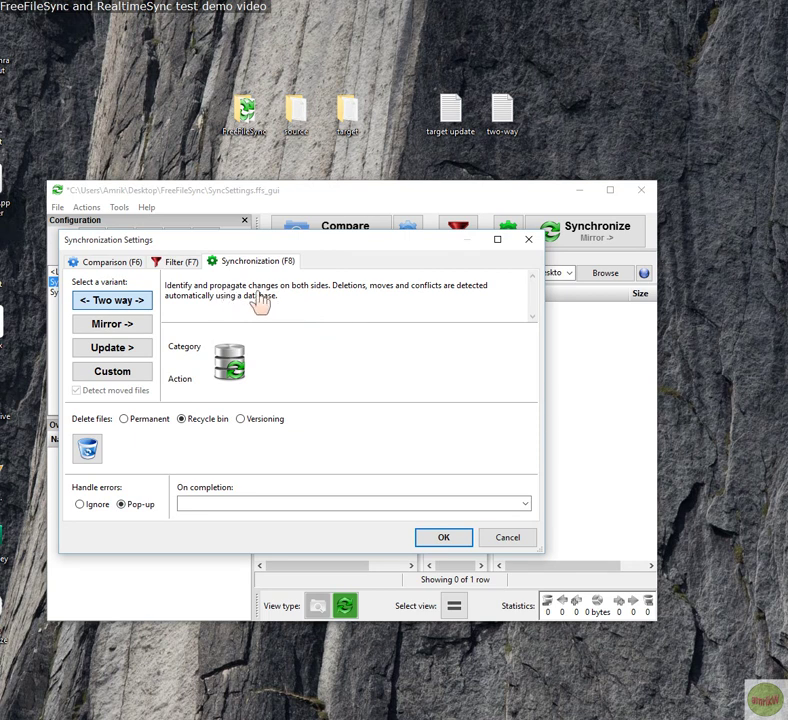
pyautogui.click(438, 540)
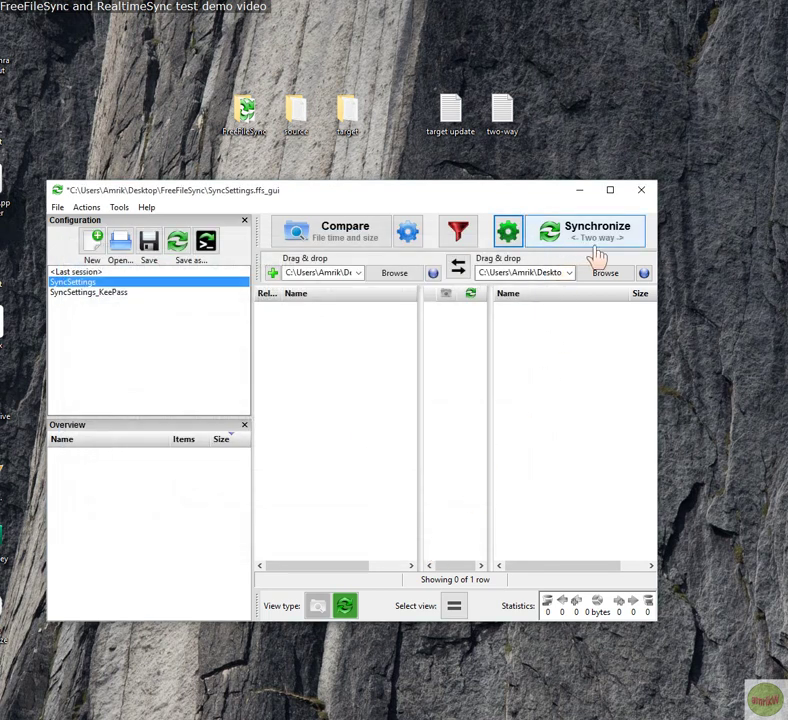
pyautogui.click(112, 293)
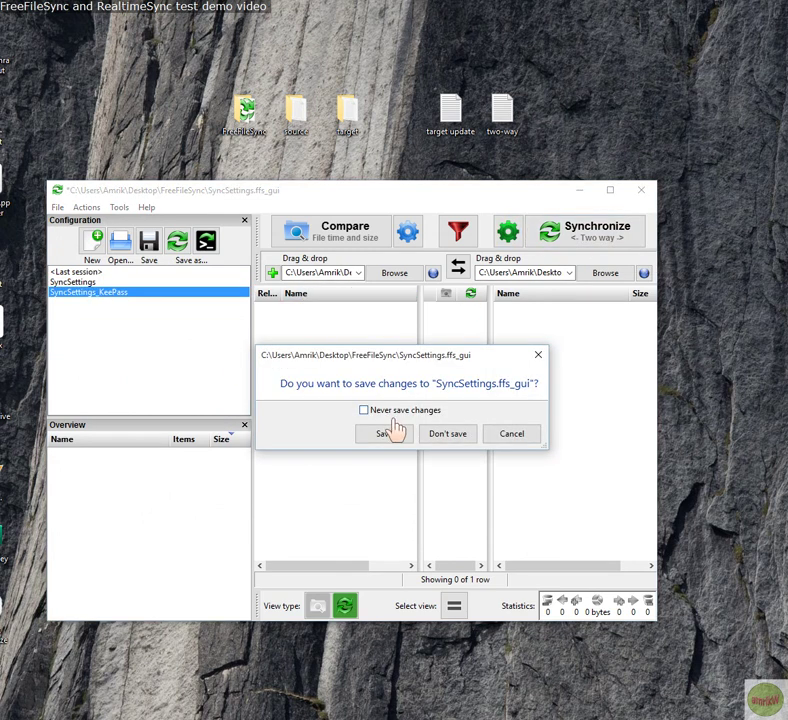
pyautogui.click(505, 436)
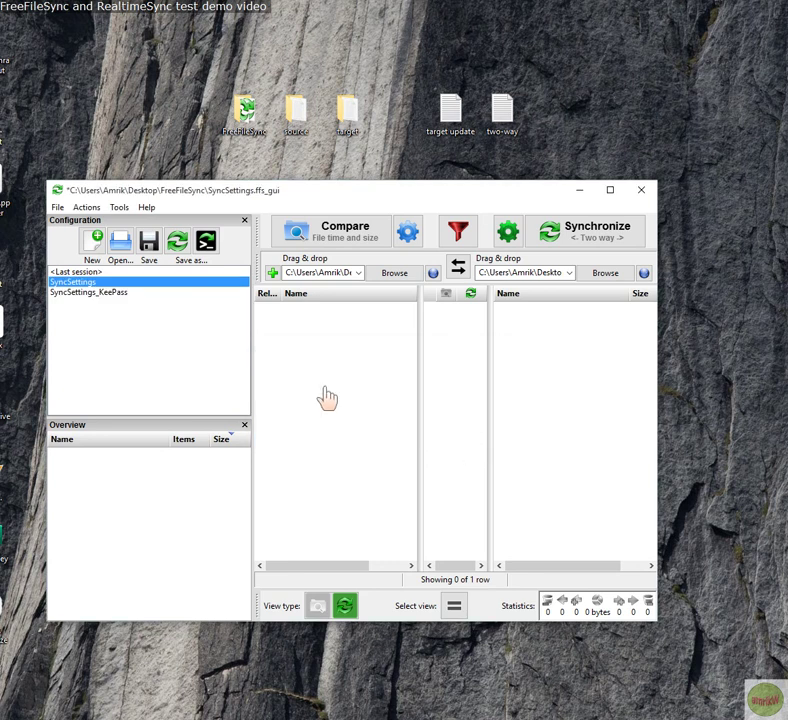
pyautogui.click(113, 295)
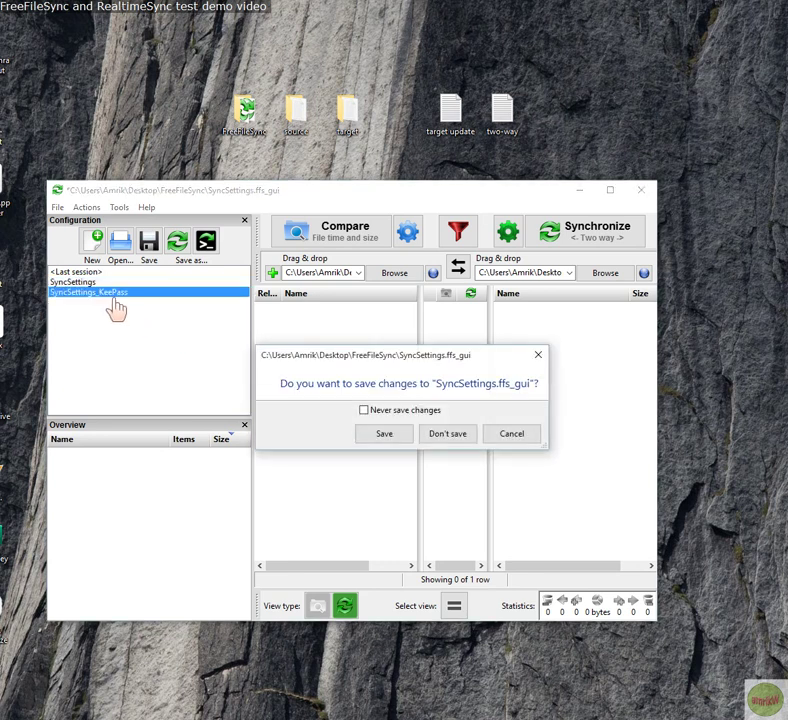
pyautogui.click(505, 436)
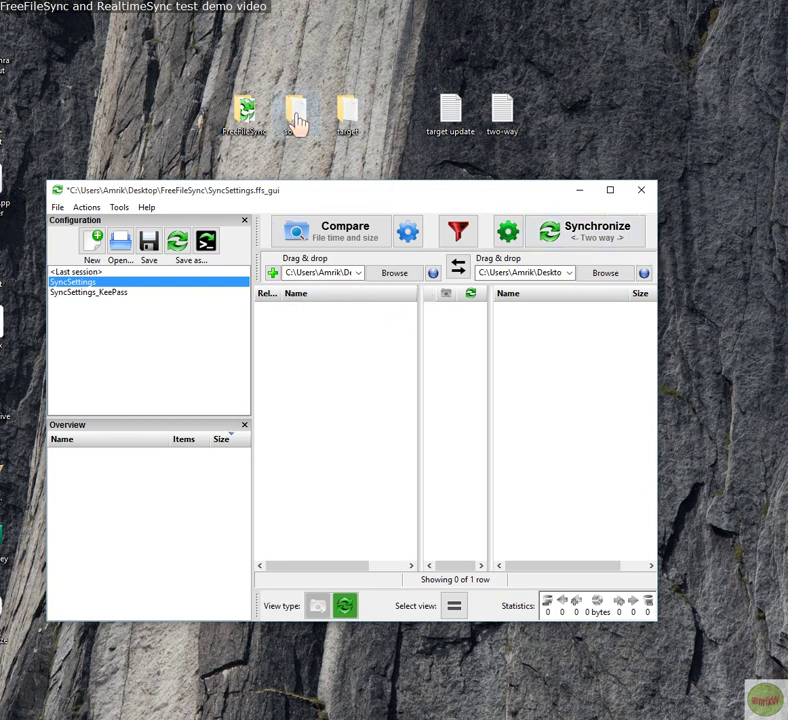
# Step: Delete the source update file from the target folder and check the source folder's contents
pyautogui.doubleClick(345, 118)
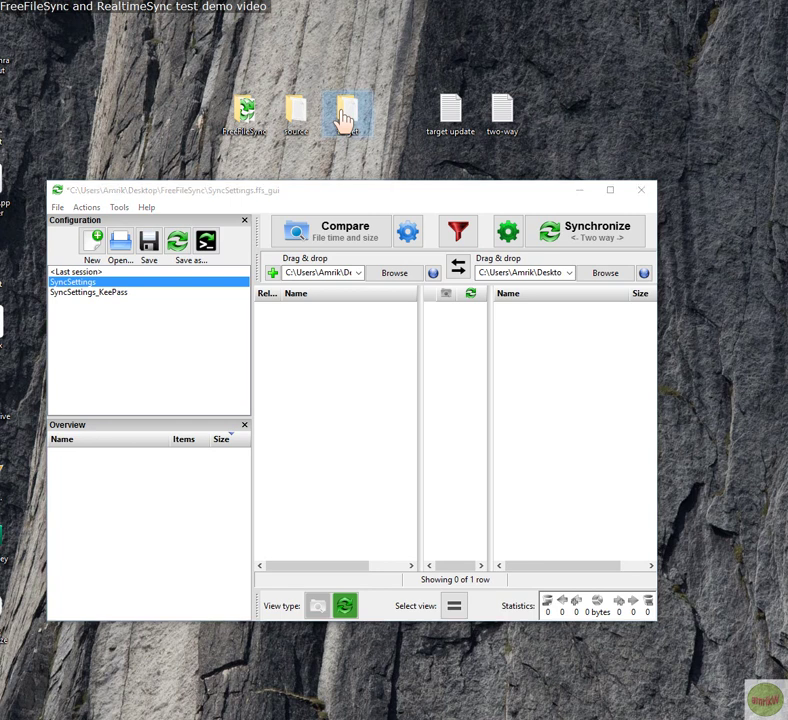
pyautogui.moveTo(577, 2); pyautogui.dragTo(534, 148)
pyautogui.click(440, 273)
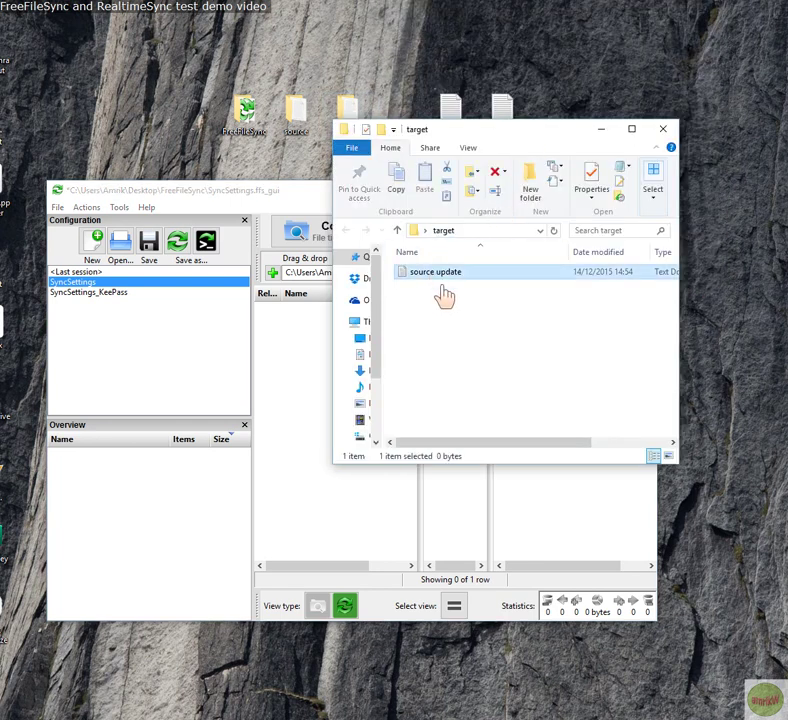
pyautogui.press('Delete')
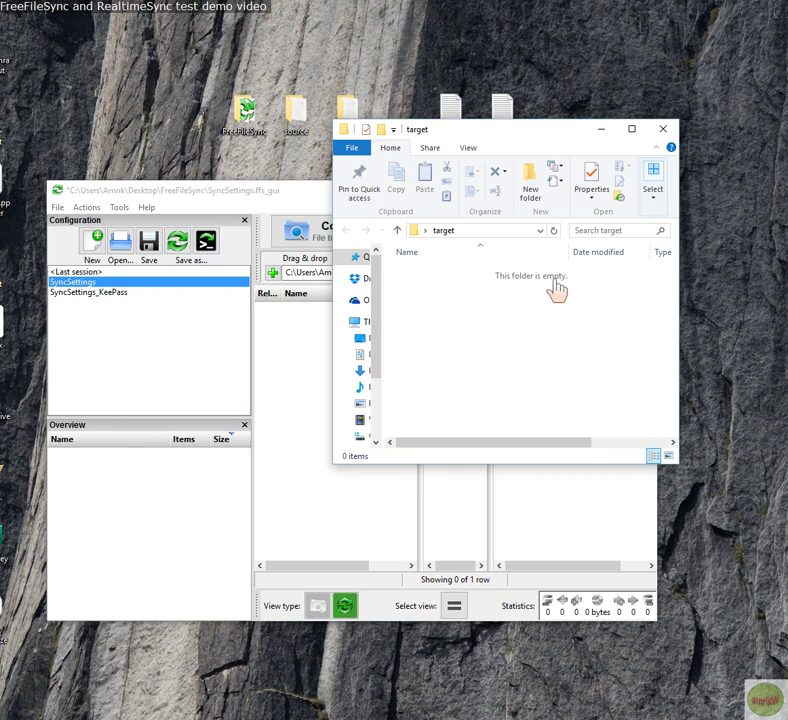
pyautogui.click(662, 129)
pyautogui.doubleClick(298, 118)
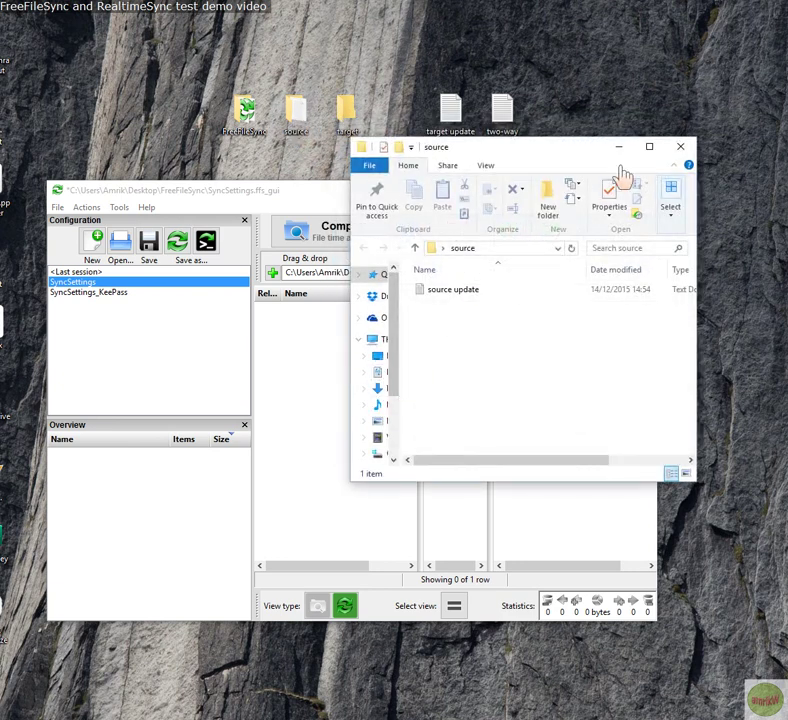
pyautogui.click(680, 147)
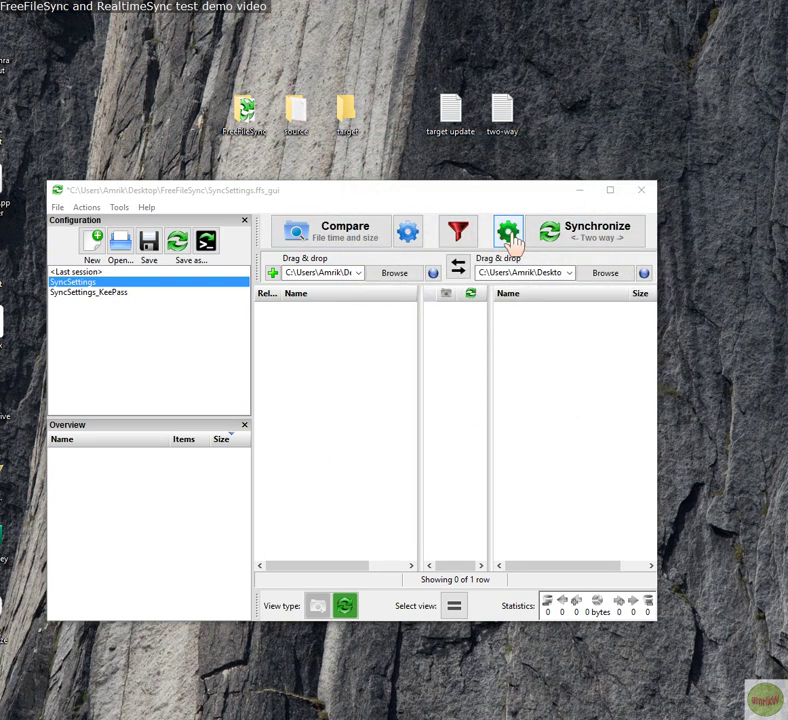
# Step: Run the synchronization with the Two way variant without comparing the folders again
pyautogui.click(549, 236)
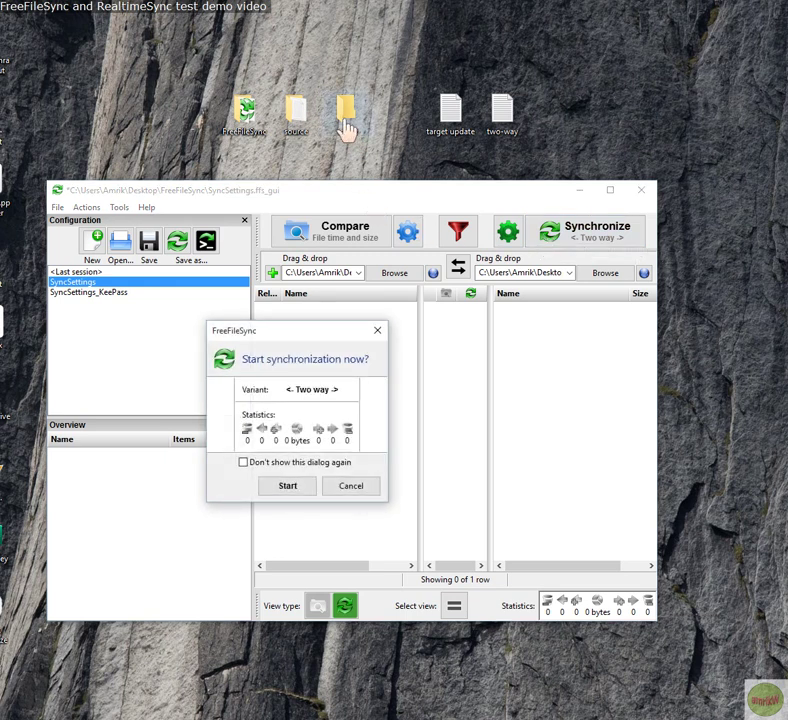
pyautogui.click(288, 489)
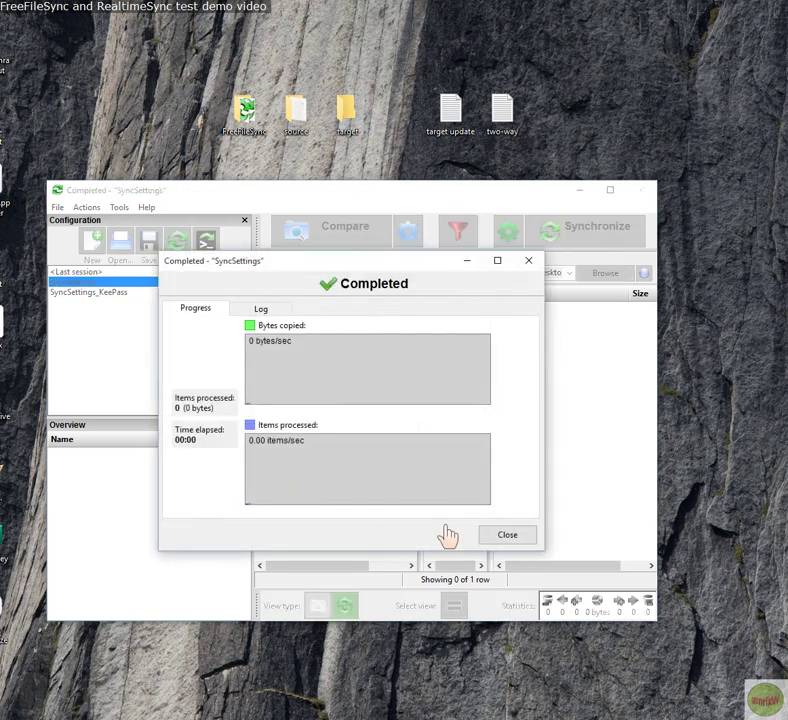
pyautogui.click(498, 537)
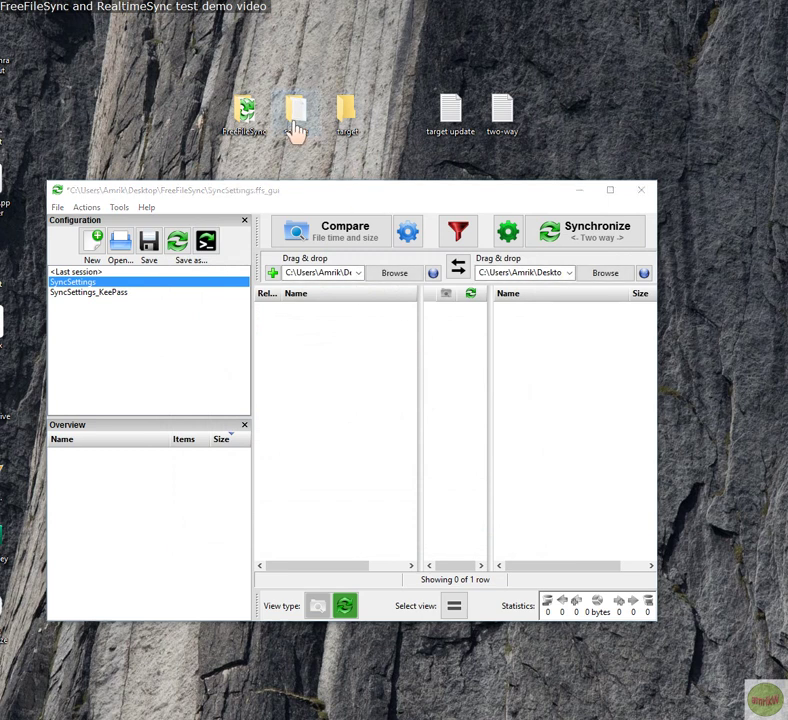
# Step: Examine the contents of the source and target folders after the two-way synchronization
pyautogui.doubleClick(295, 120)
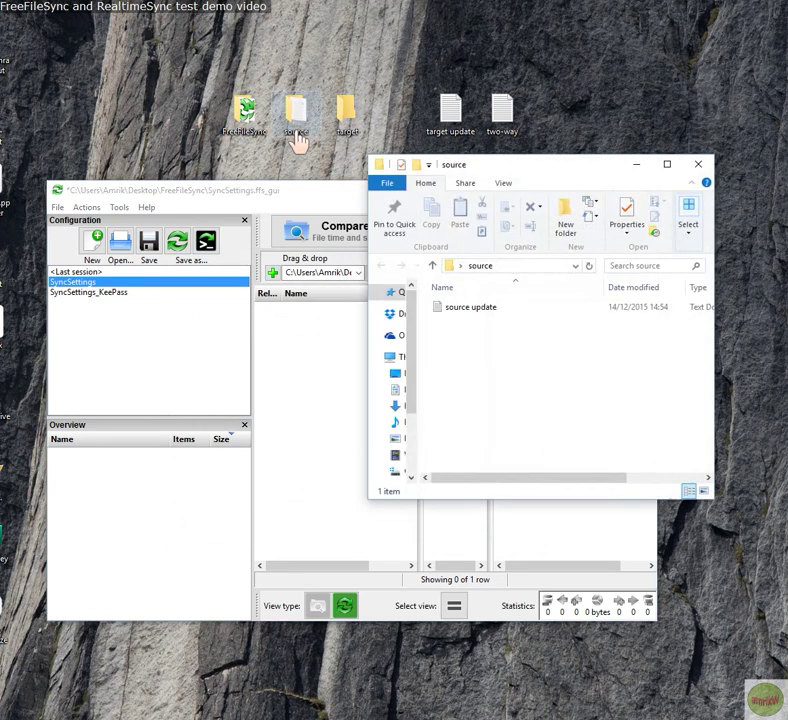
pyautogui.click(697, 166)
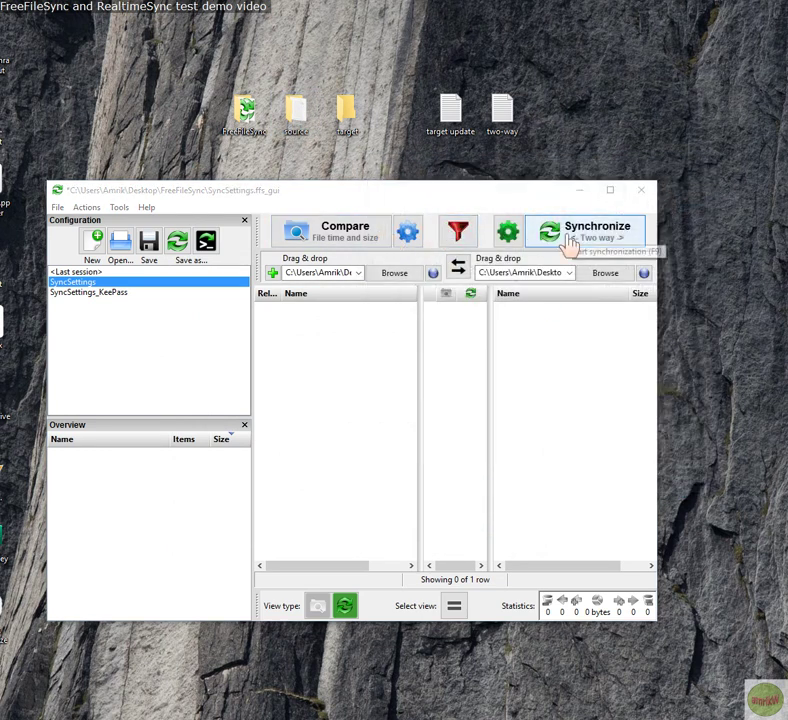
pyautogui.doubleClick(350, 120)
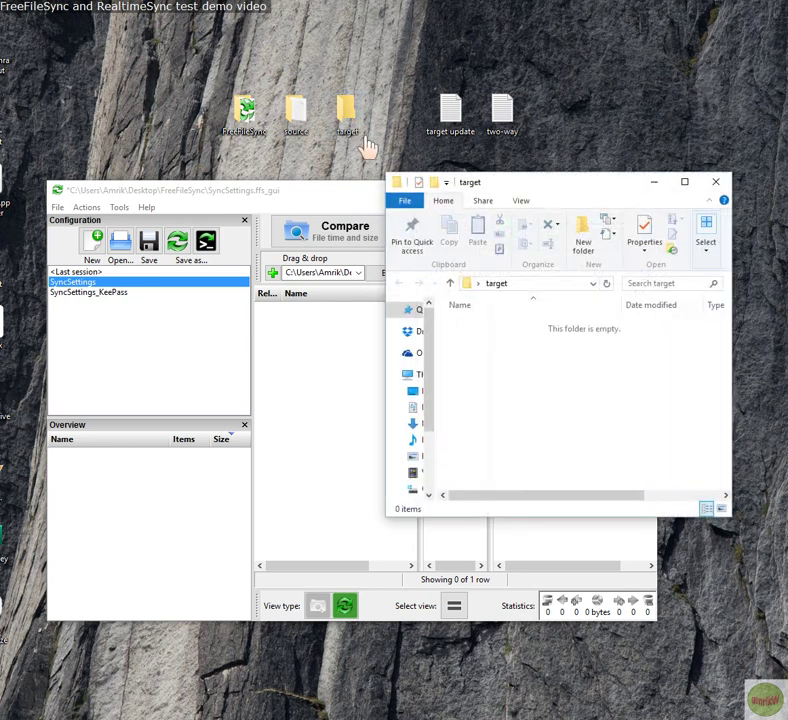
pyautogui.click(714, 182)
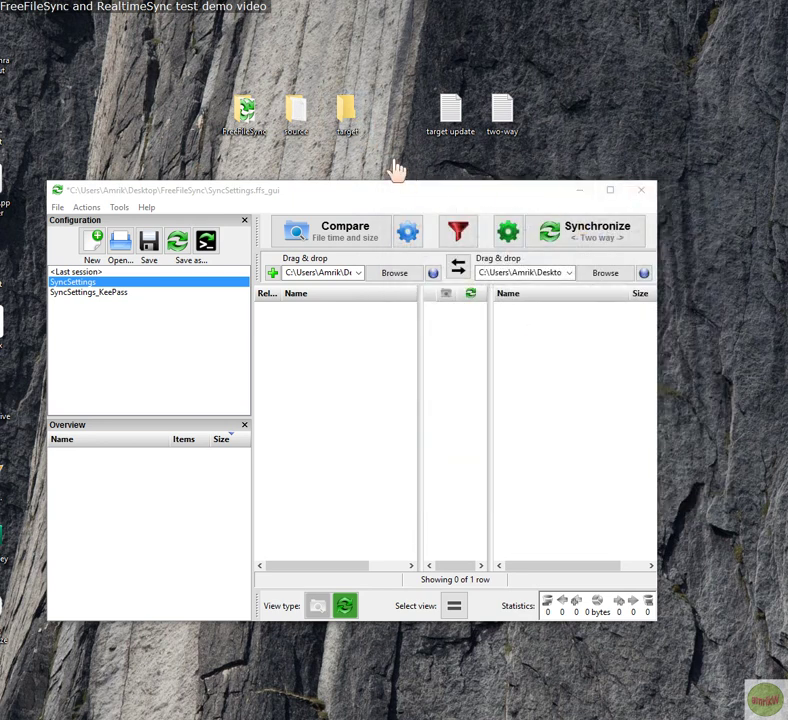
pyautogui.doubleClick(297, 120)
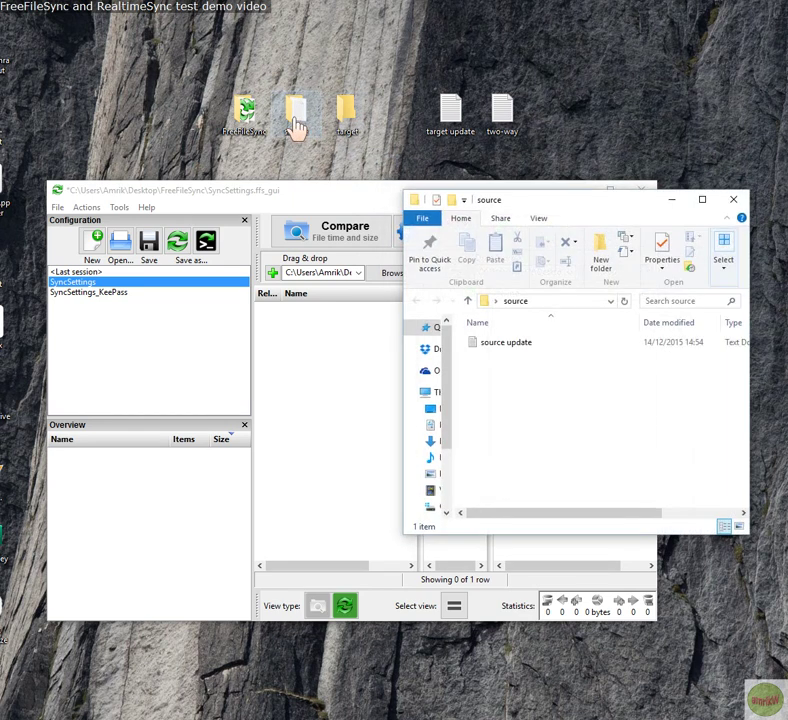
pyautogui.click(732, 199)
# Step: Compare the source and target folders by file time and size and check the target folder's contents
pyautogui.click(318, 237)
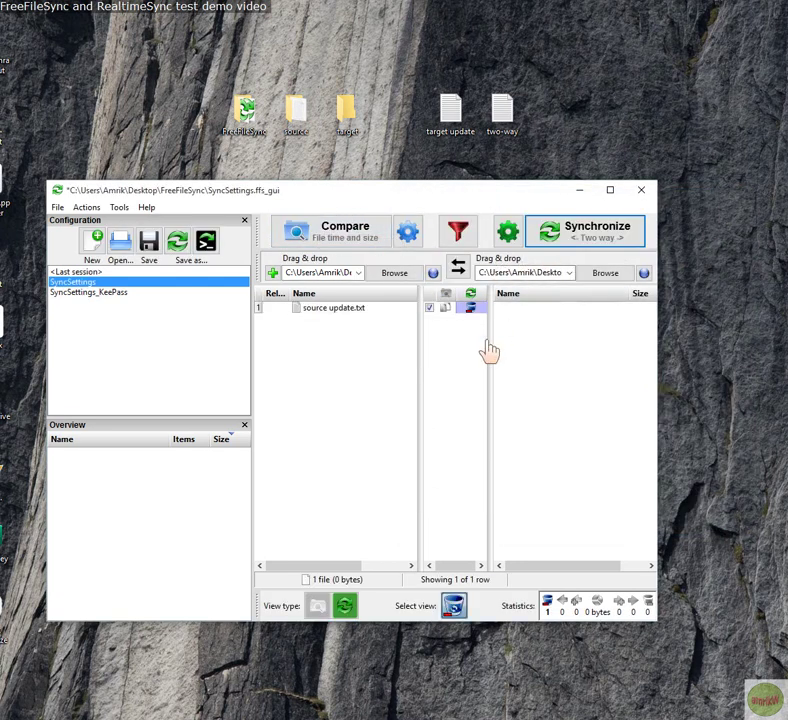
pyautogui.click(352, 130)
pyautogui.doubleClick(352, 130)
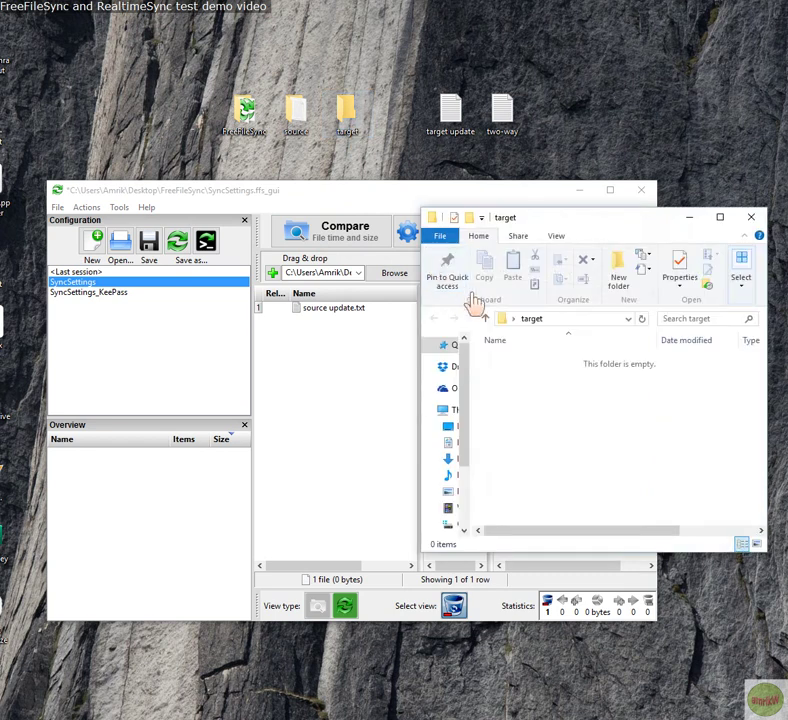
pyautogui.click(751, 222)
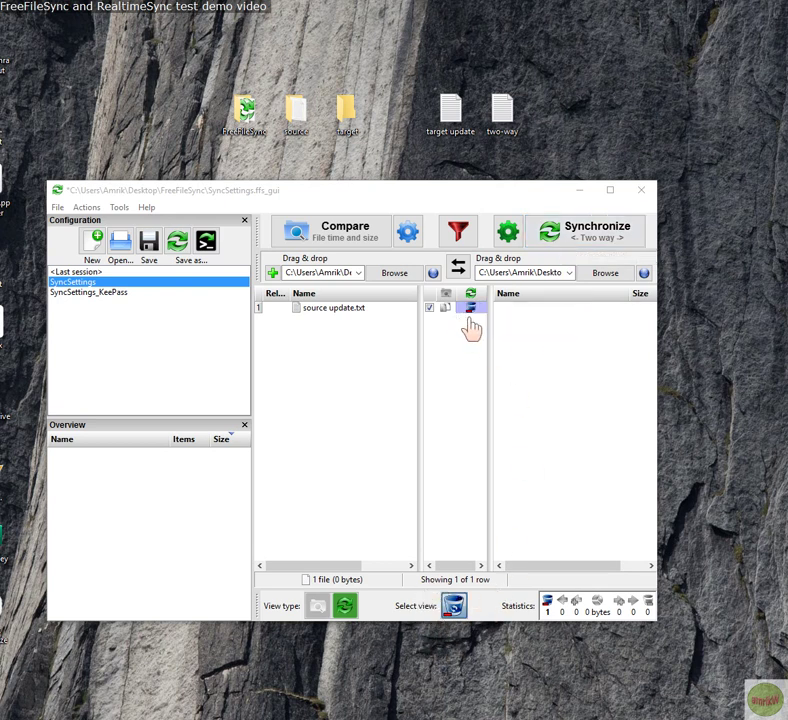
# Step: Synchronize the compared folders with the Two way variant and check the source folder's contents
pyautogui.click(568, 244)
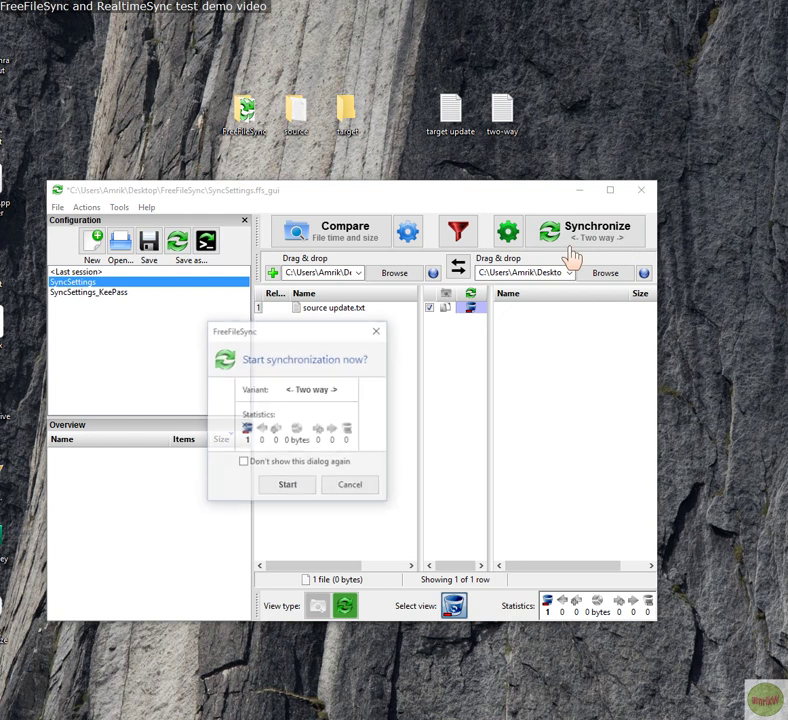
pyautogui.click(287, 486)
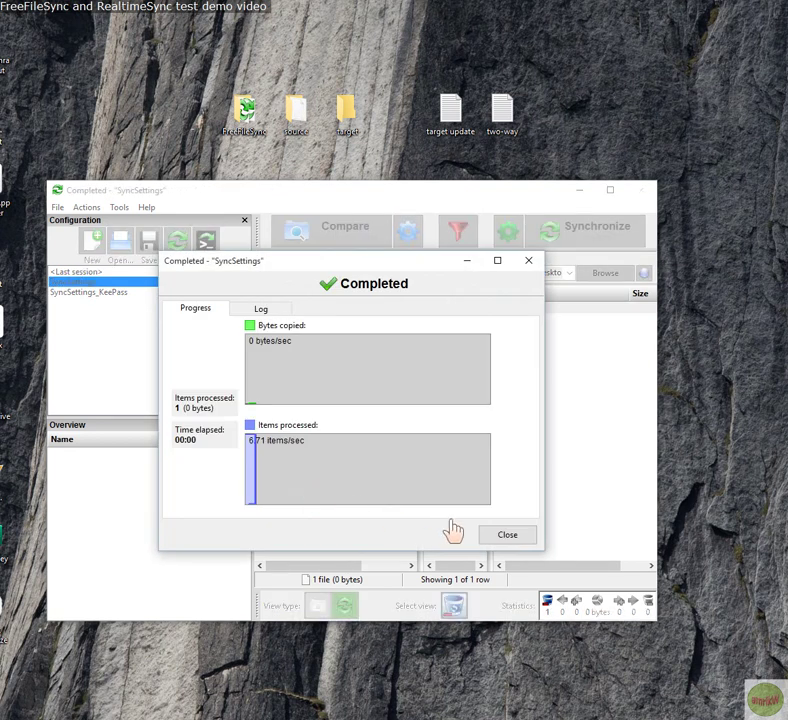
pyautogui.click(506, 538)
pyautogui.doubleClick(295, 118)
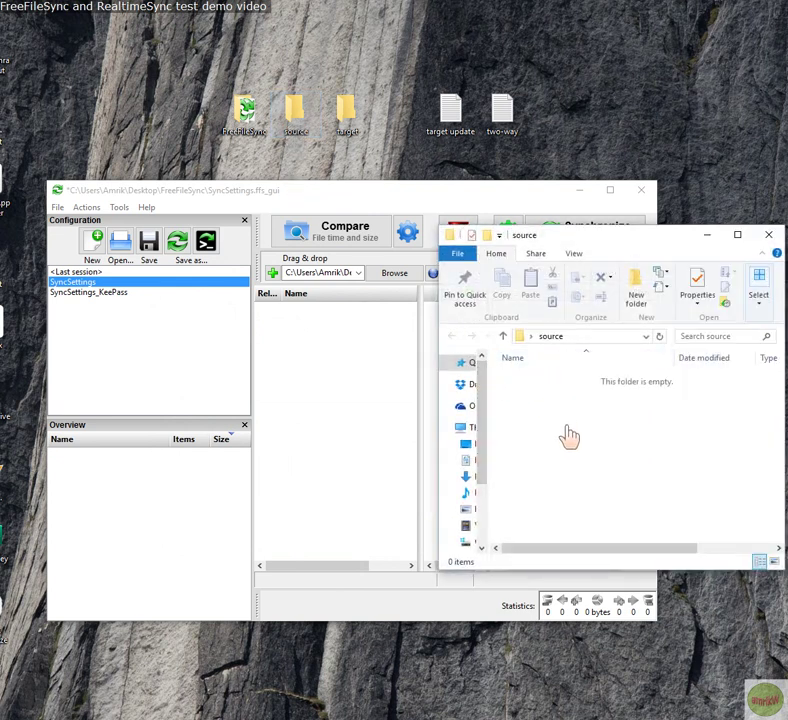
pyautogui.click(766, 236)
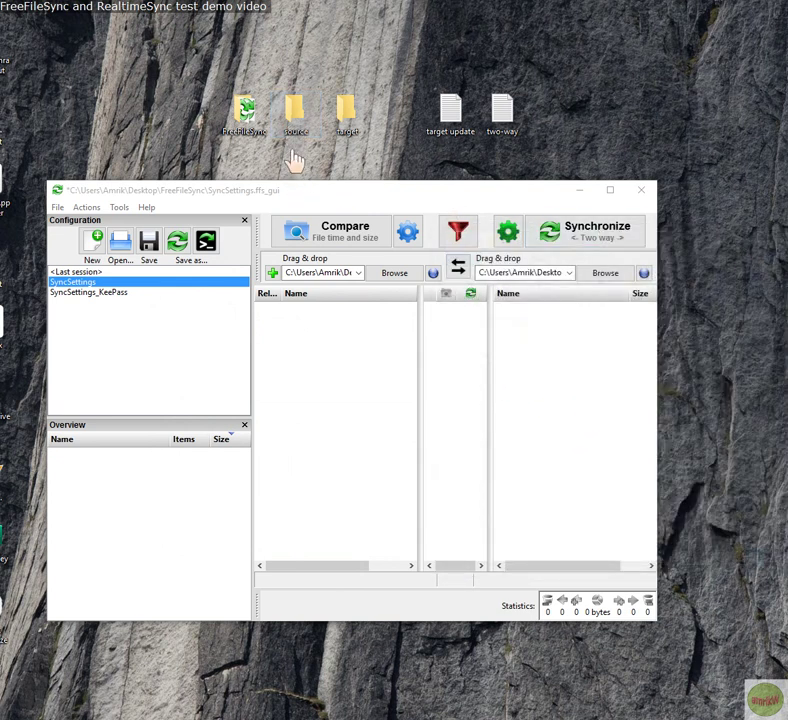
pyautogui.click(553, 243)
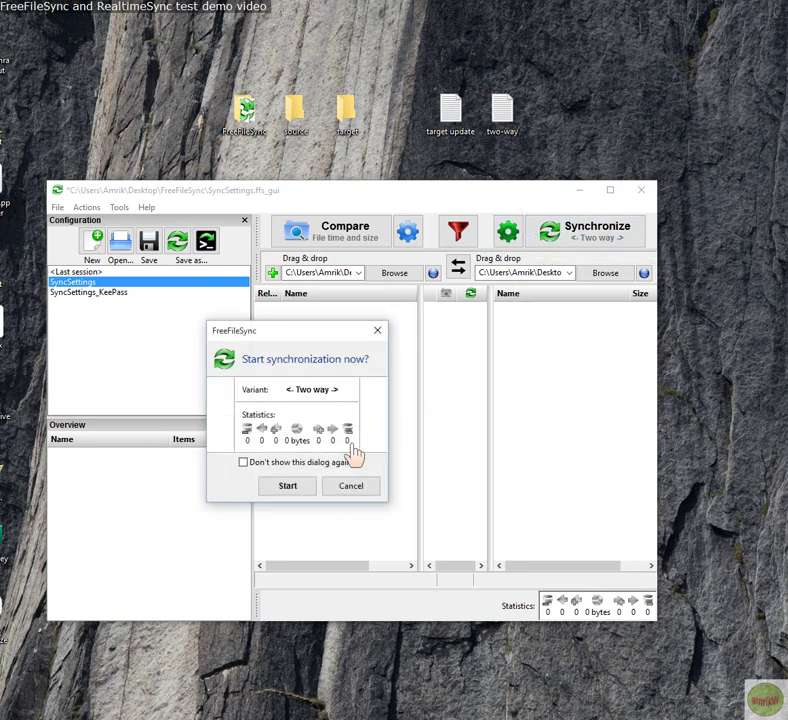
pyautogui.click(350, 485)
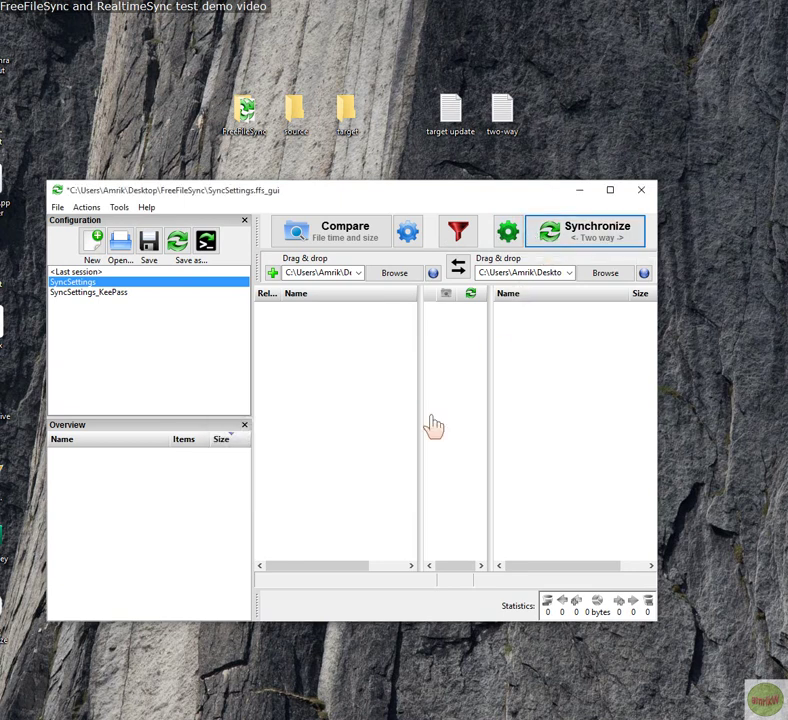
# Step: Set the synchronization variant back to Mirror and save the SyncSettings configuration
pyautogui.click(508, 236)
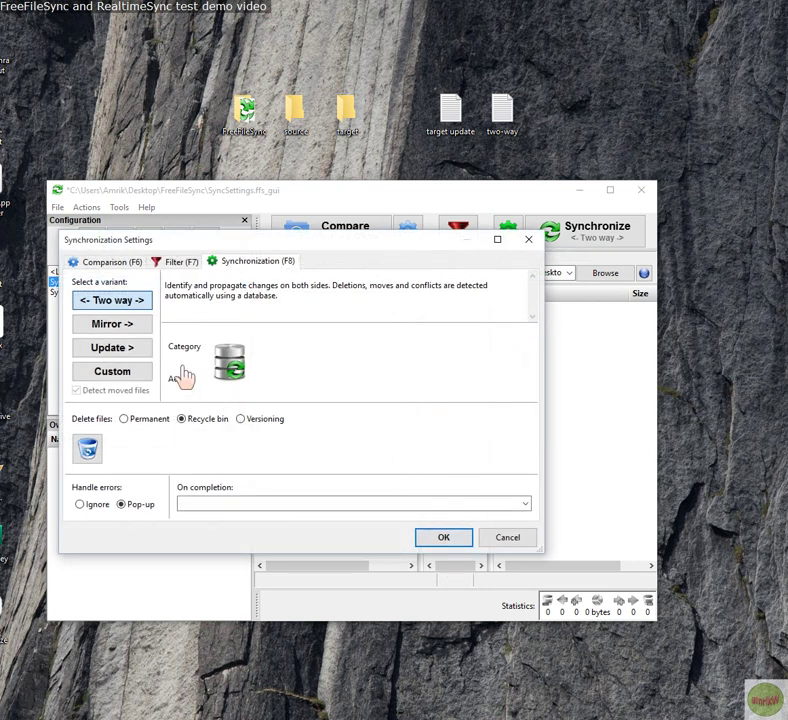
pyautogui.click(108, 326)
pyautogui.click(443, 538)
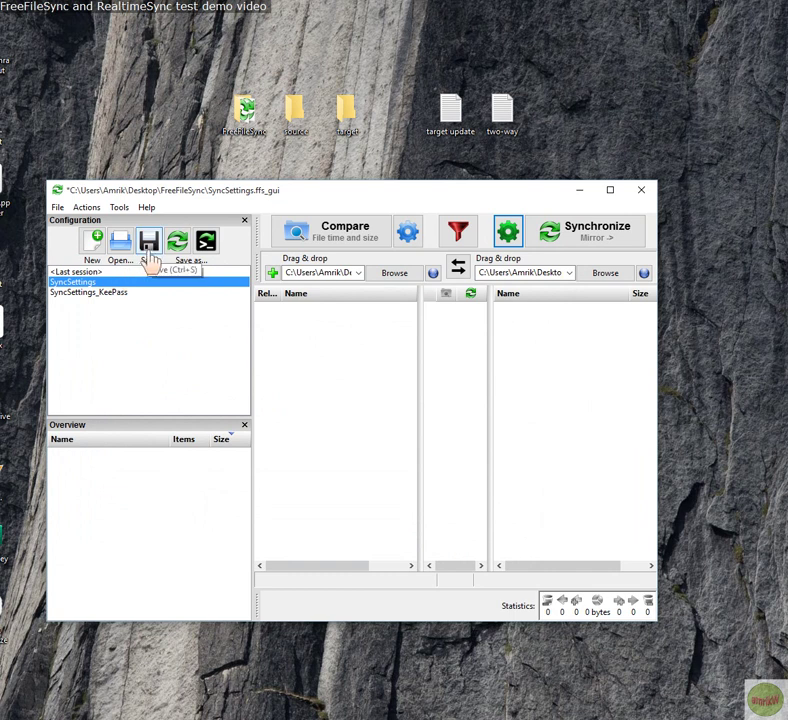
pyautogui.click(149, 244)
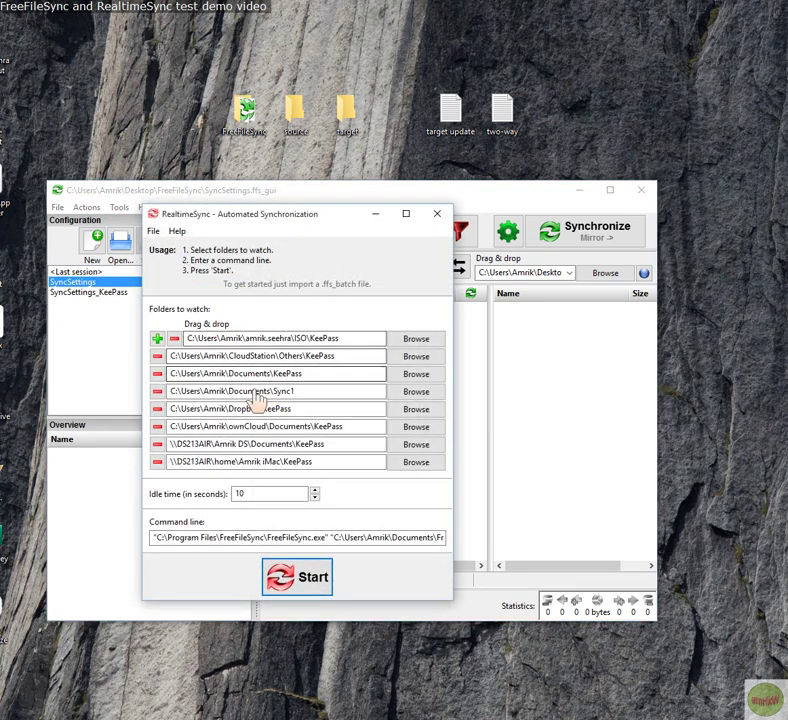
# Step: In RealtimeSync, remove the first seven folders to watch, keeping only the last entry
pyautogui.click(174, 339)
pyautogui.click(174, 339)
pyautogui.click(174, 339)
pyautogui.click(174, 339)
pyautogui.click(174, 339)
pyautogui.click(174, 339)
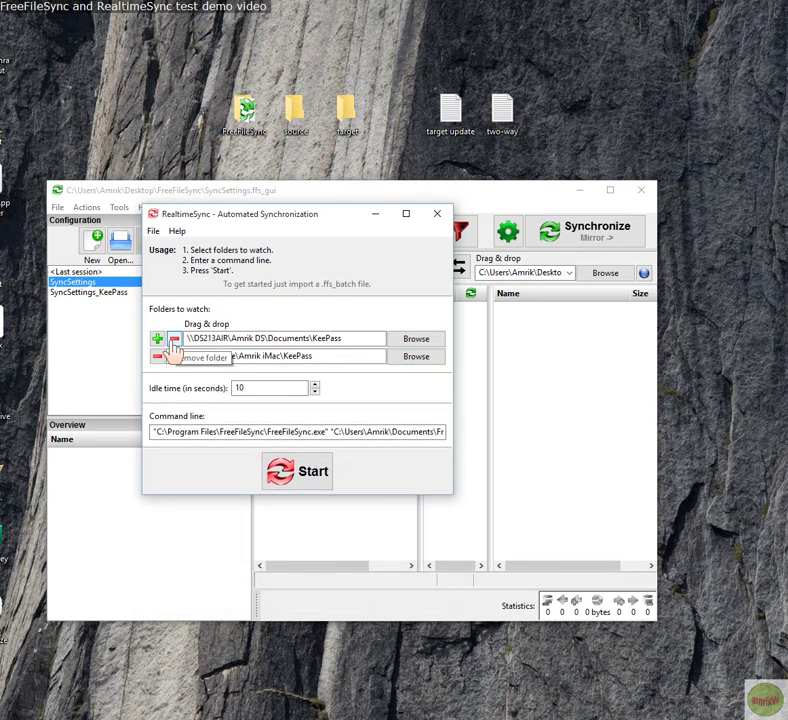
pyautogui.click(174, 339)
# Step: Clear the existing command line of the automated synchronization
pyautogui.moveTo(157, 422)
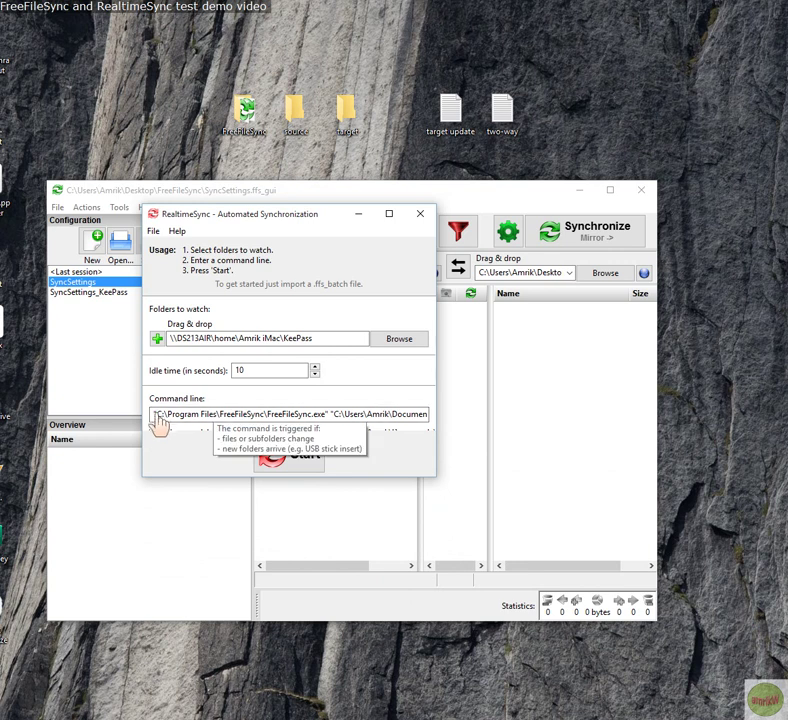
pyautogui.moveTo(155, 414); pyautogui.dragTo(497, 453)
pyautogui.press('Delete')
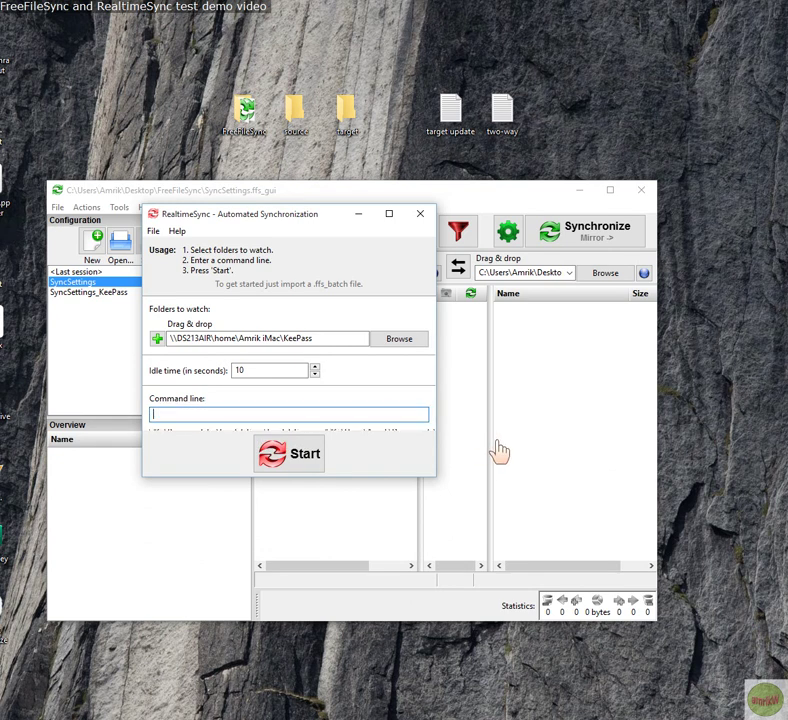
# Step: Clear the remaining folder to watch and close the RealtimeSync window
pyautogui.moveTo(340, 338); pyautogui.dragTo(39, 340)
pyautogui.press('Delete')
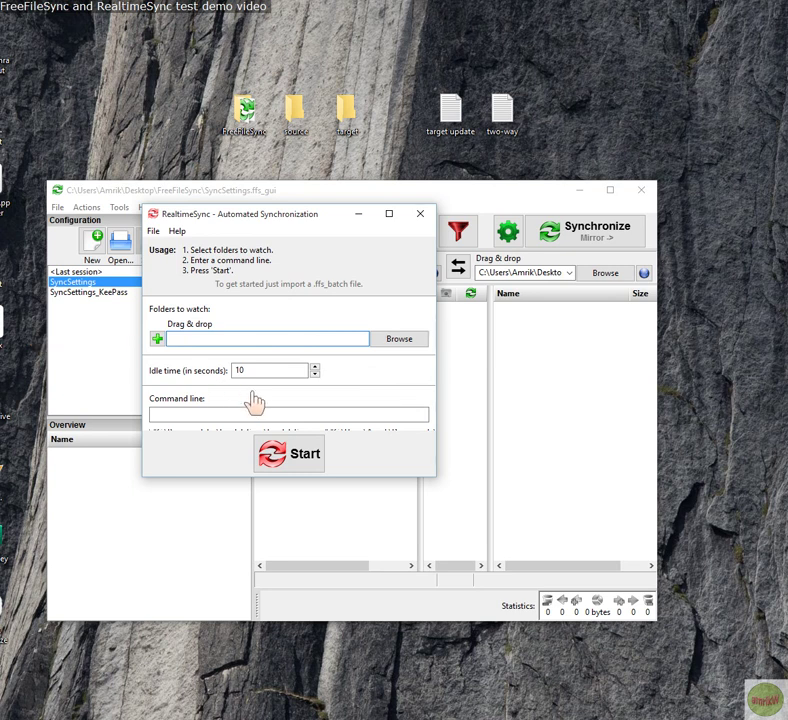
pyautogui.click(421, 218)
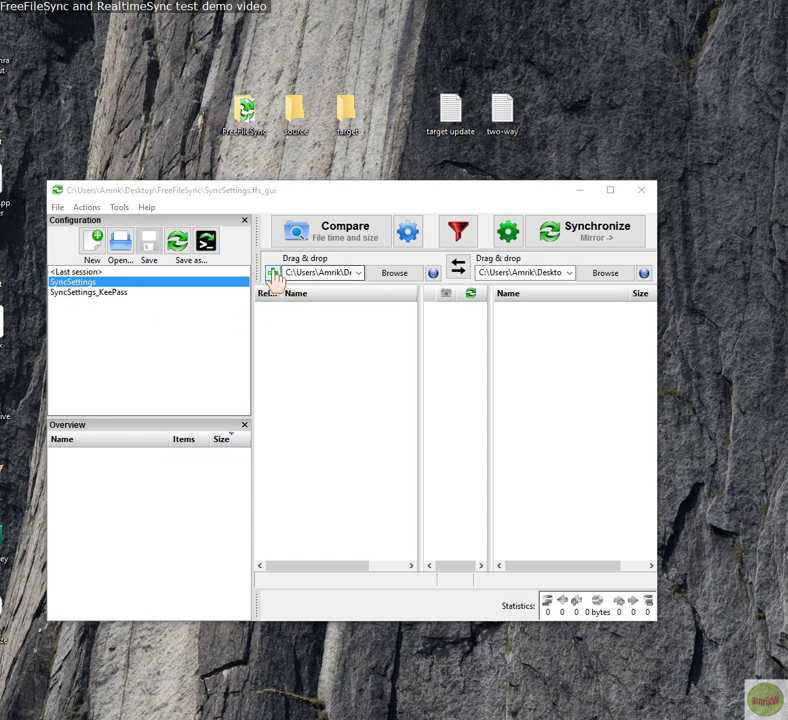
# Step: Check the source and target folder paths and view the batch job options without saving
pyautogui.click(316, 278)
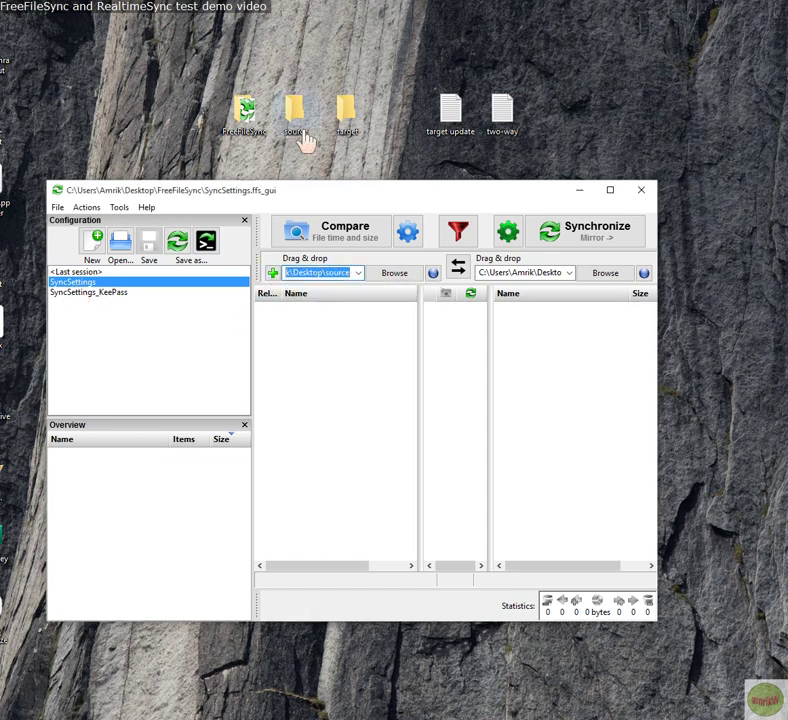
pyautogui.click(541, 284)
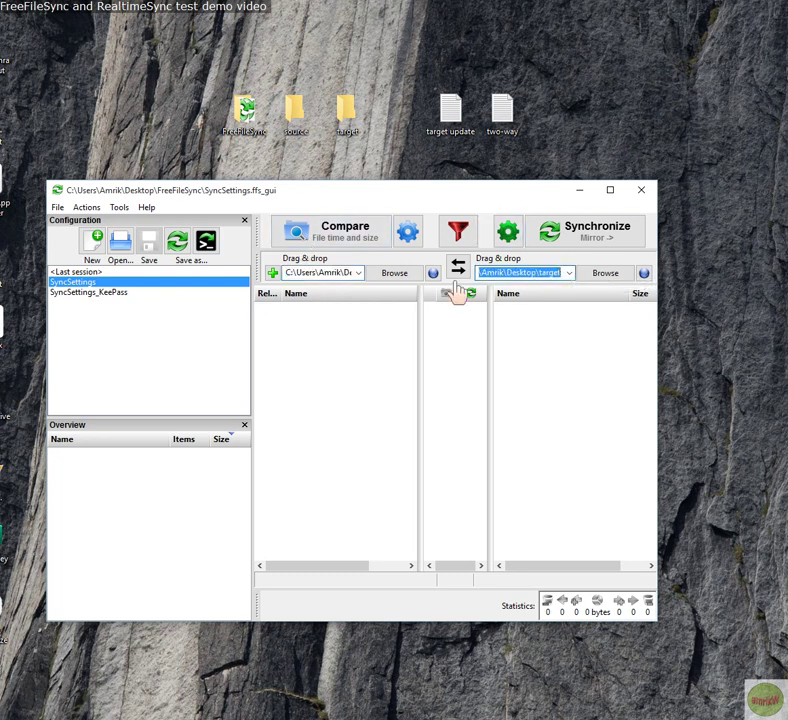
pyautogui.click(207, 256)
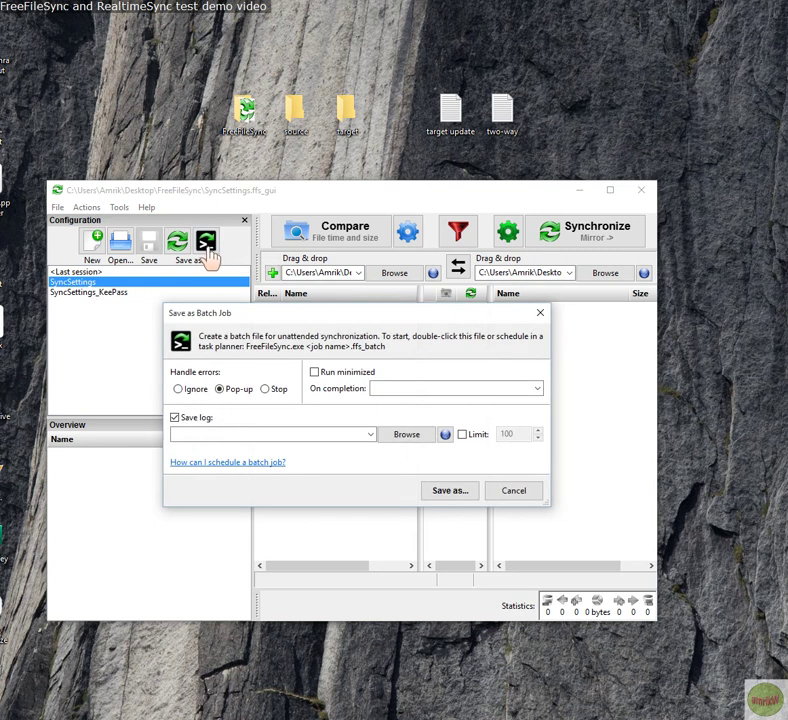
pyautogui.click(515, 492)
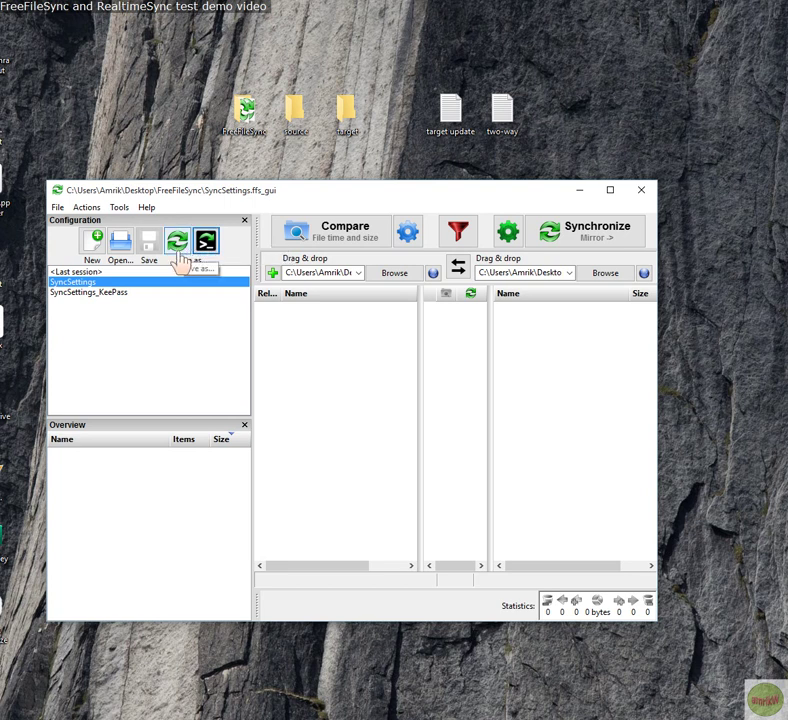
# Step: Save the configuration as a batch job named SyncSettings in the desktop's FreeFileSync folder
pyautogui.click(207, 255)
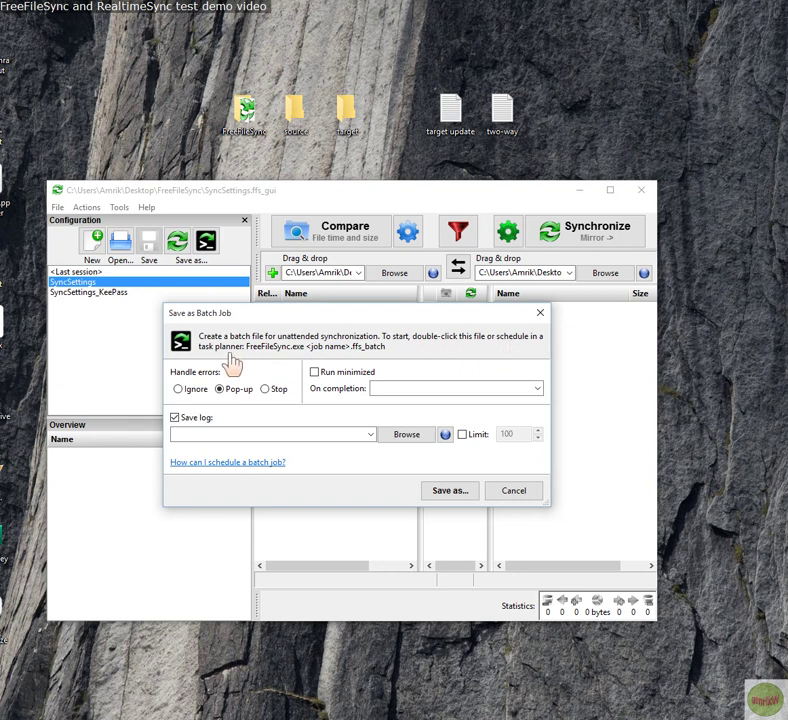
pyautogui.click(437, 495)
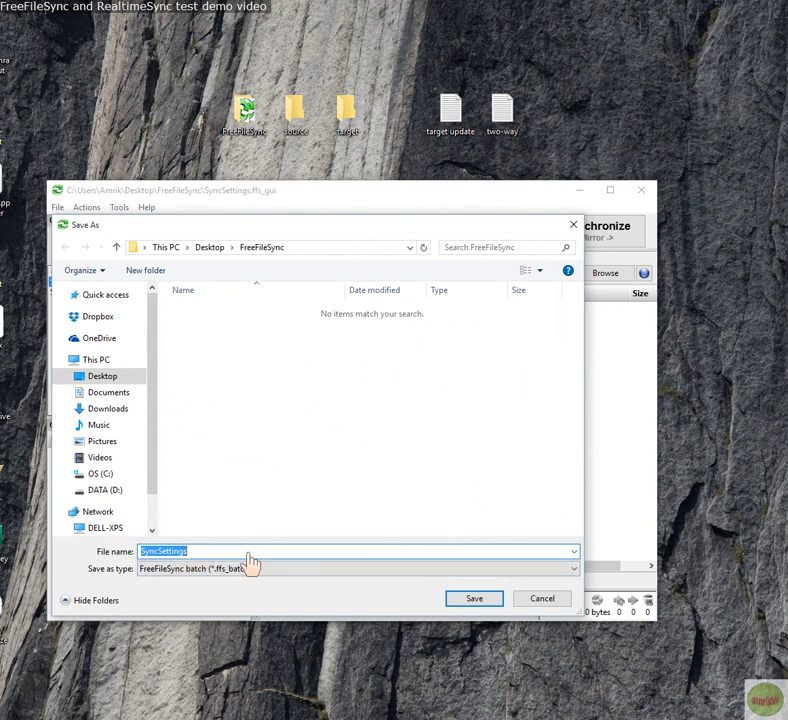
pyautogui.click(472, 600)
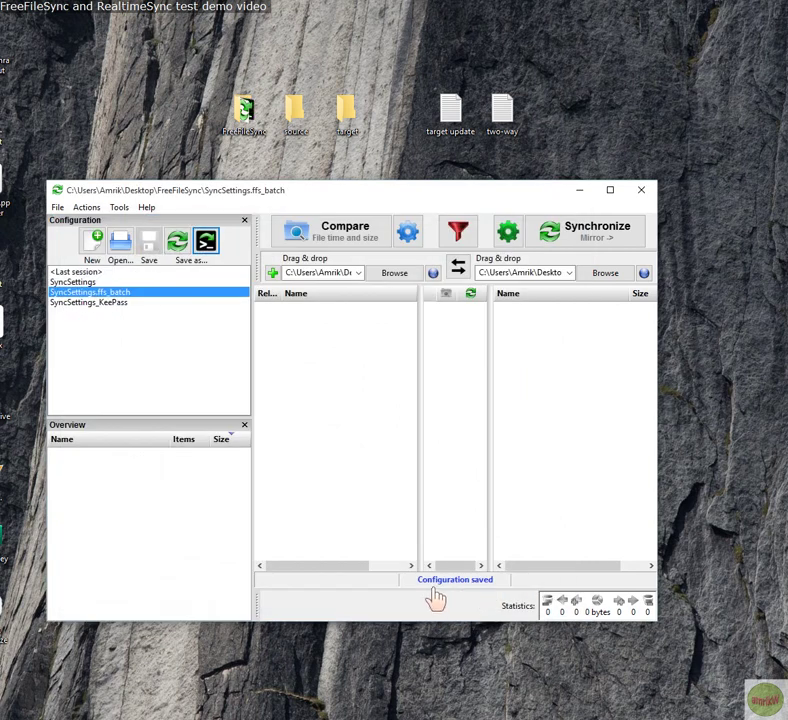
# Step: Look for the SyncSettings batch file in the desktop's FreeFileSync folder, then close the folder and FreeFileSync
pyautogui.click(247, 126)
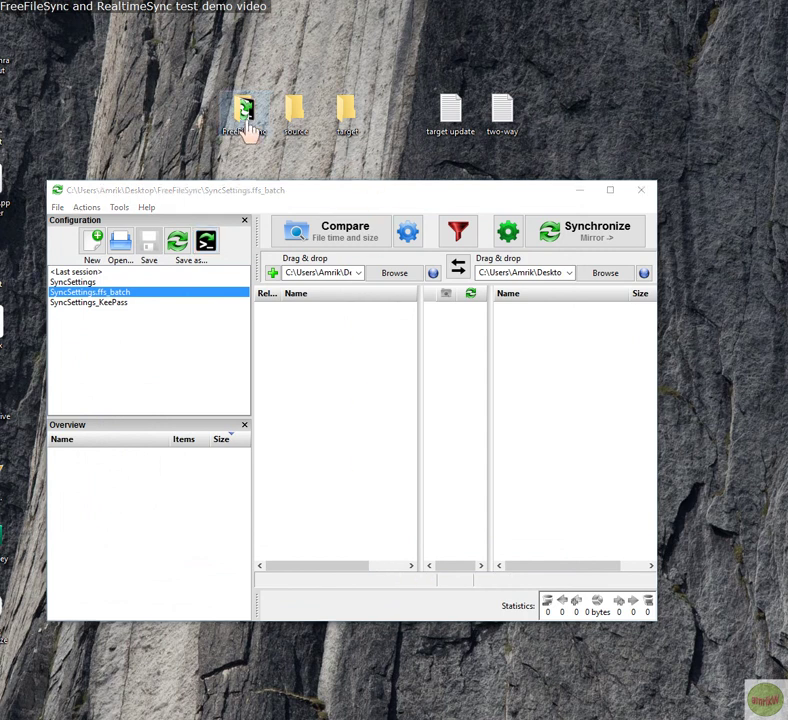
pyautogui.doubleClick(247, 126)
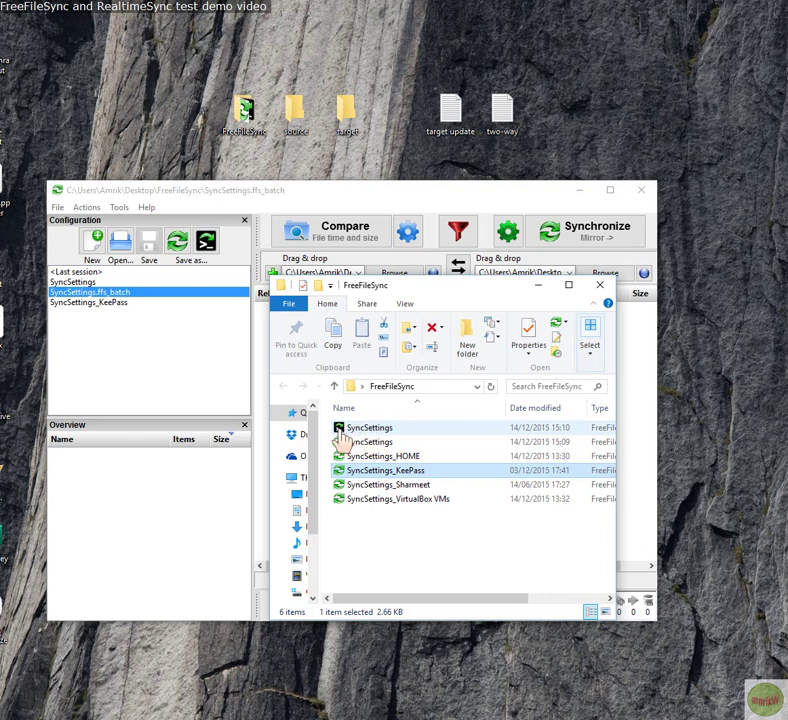
pyautogui.click(600, 287)
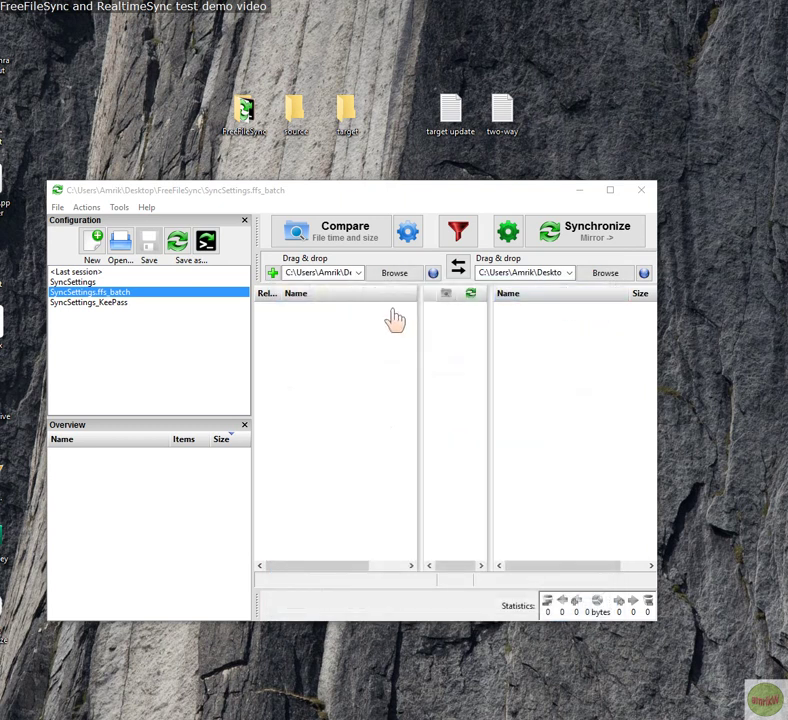
pyautogui.click(640, 192)
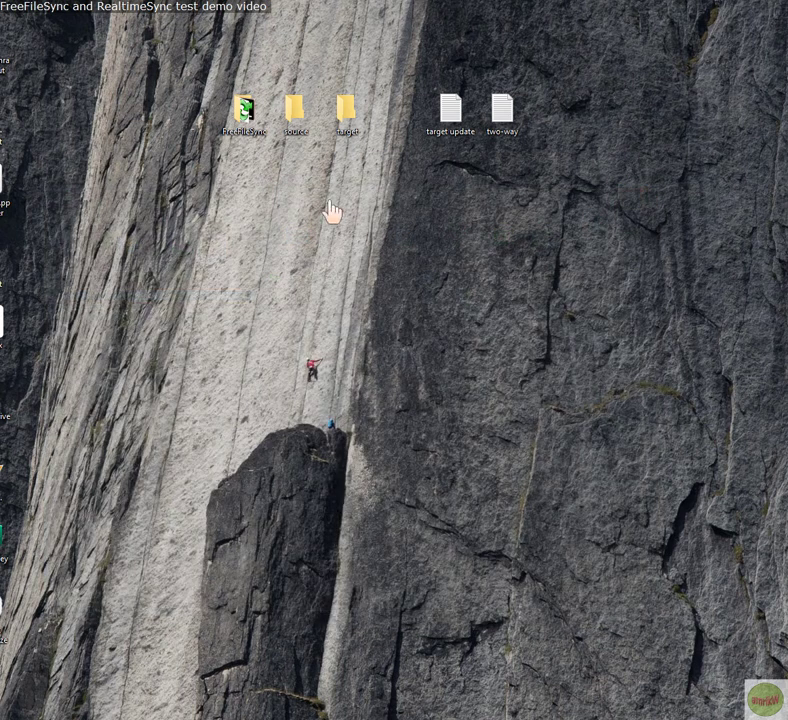
# Step: Run the SyncSettings batch job from the desktop's FreeFileSync folder and dismiss the completion report
pyautogui.doubleClick(245, 110)
pyautogui.moveTo(586, 267); pyautogui.dragTo(420, 260)
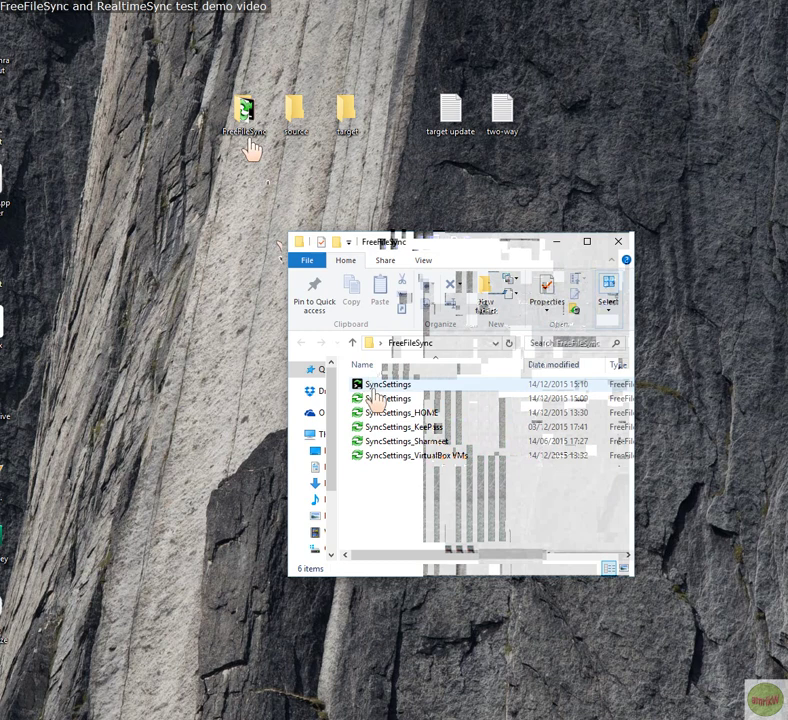
pyautogui.doubleClick(375, 388)
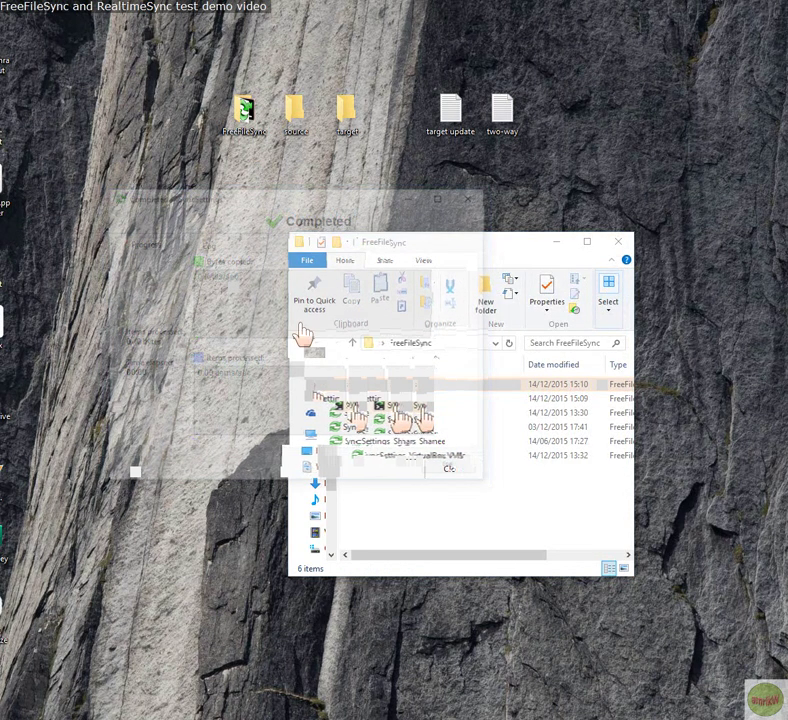
pyautogui.click(452, 475)
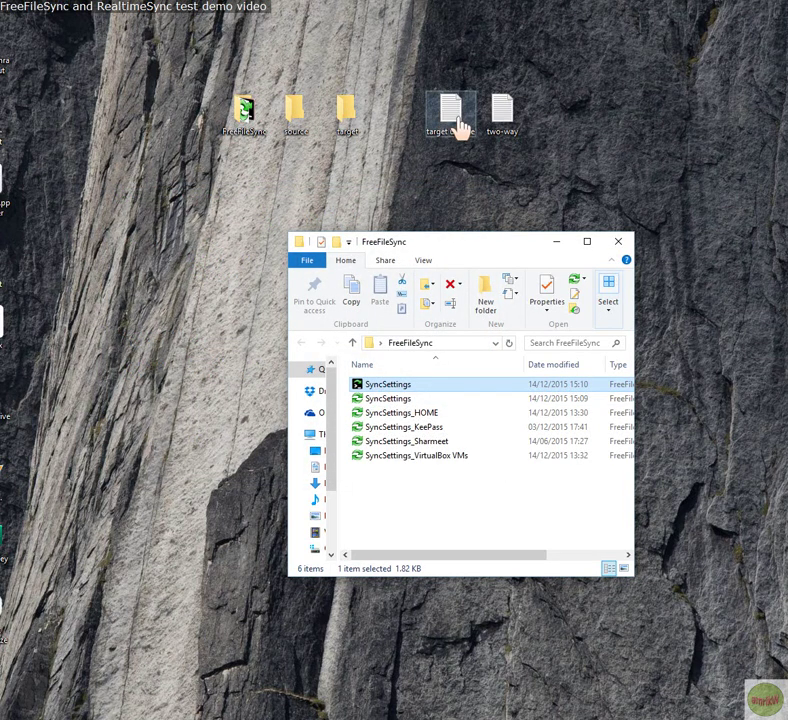
# Step: Create a text document named "source test" on the desktop and move it into the source folder
pyautogui.rightClick(389, 128)
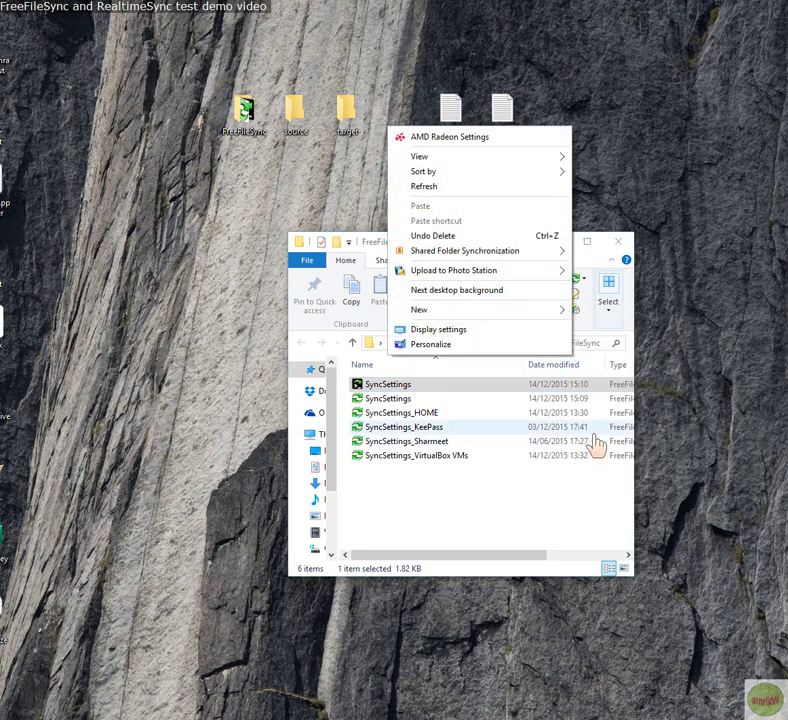
pyautogui.moveTo(484, 317)
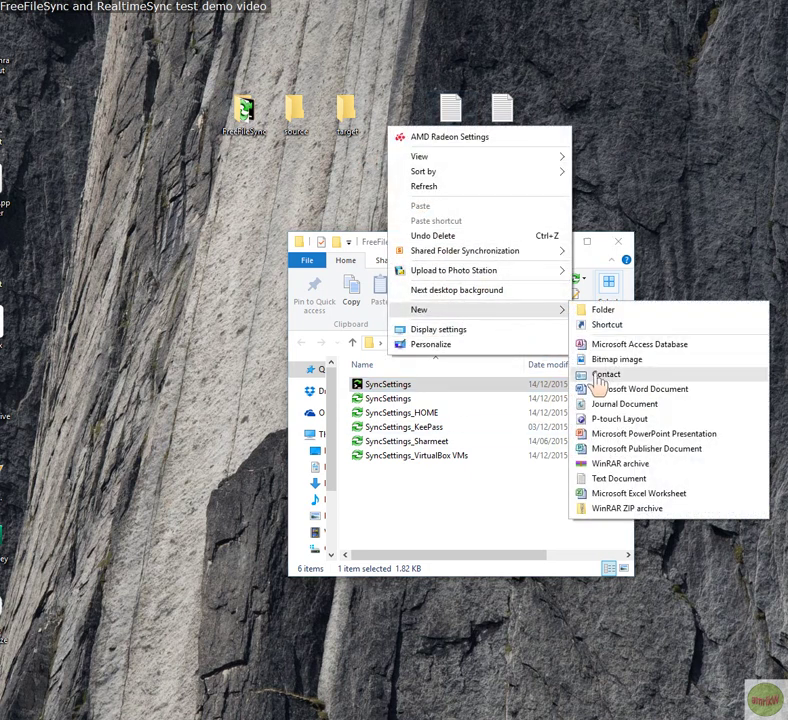
pyautogui.click(605, 478)
pyautogui.write('sourc')
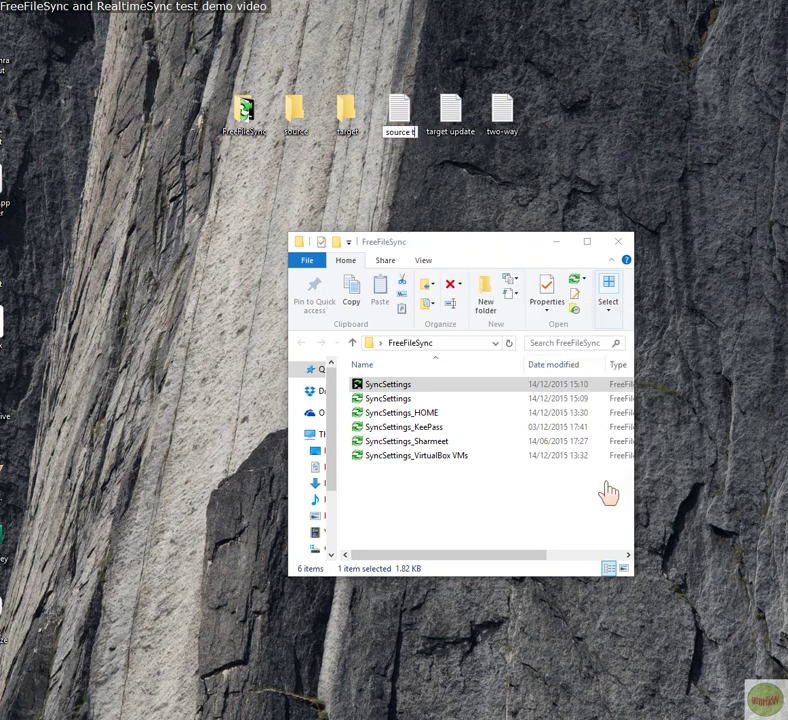
pyautogui.click(399, 115)
pyautogui.moveTo(401, 118); pyautogui.dragTo(299, 123)
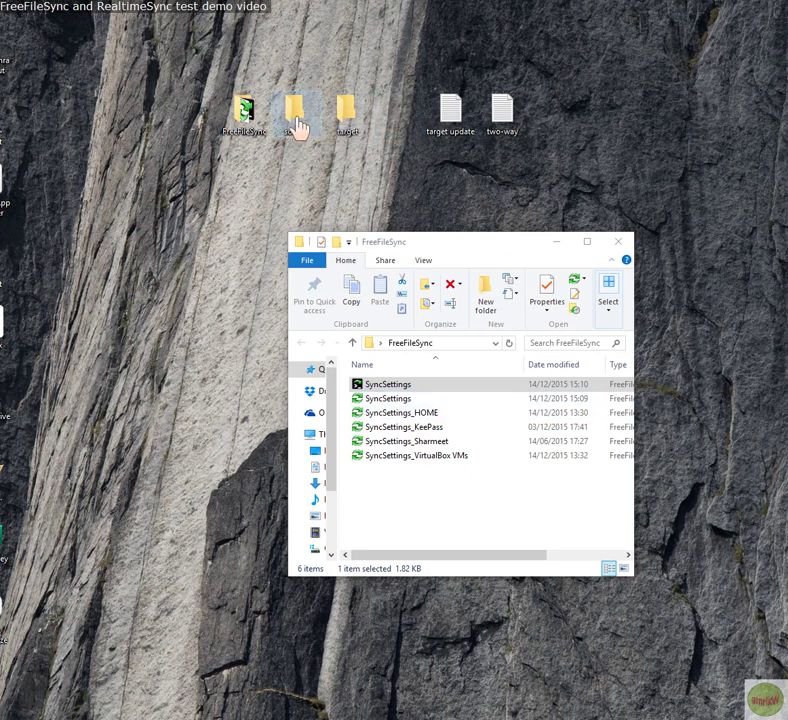
# Step: Check the contents of the source and target folders before running the batch job
pyautogui.doubleClick(298, 122)
pyautogui.click(639, 262)
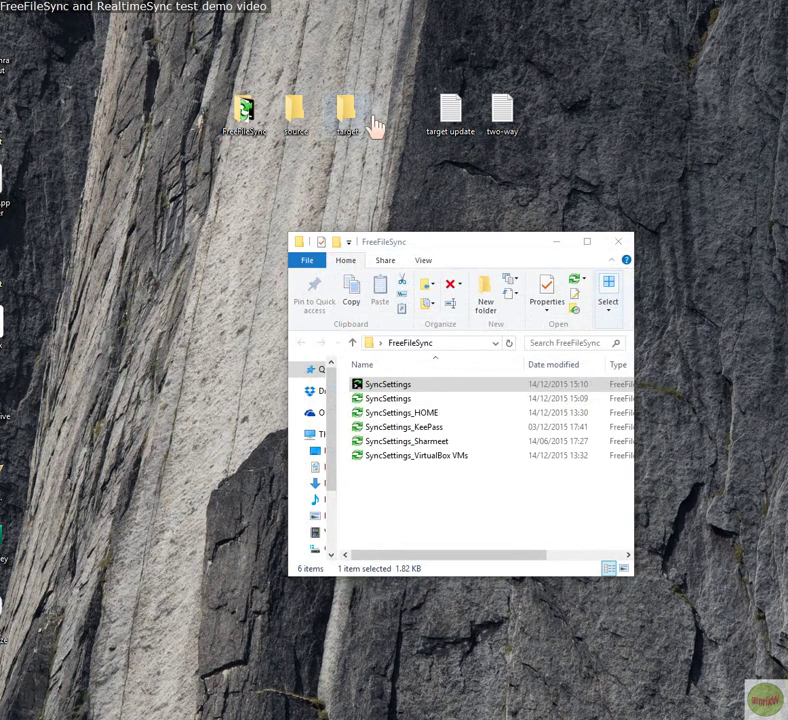
pyautogui.doubleClick(350, 121)
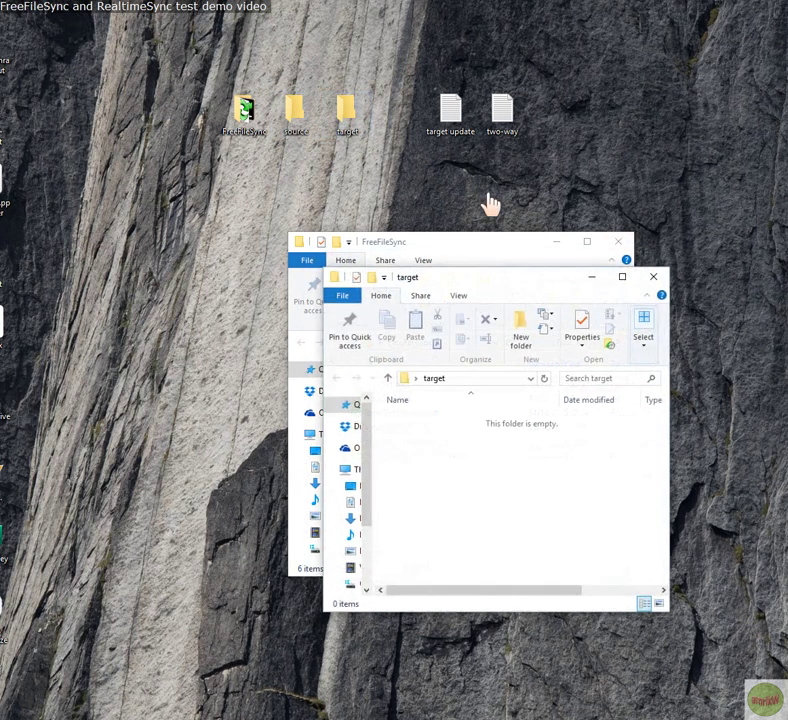
pyautogui.click(652, 277)
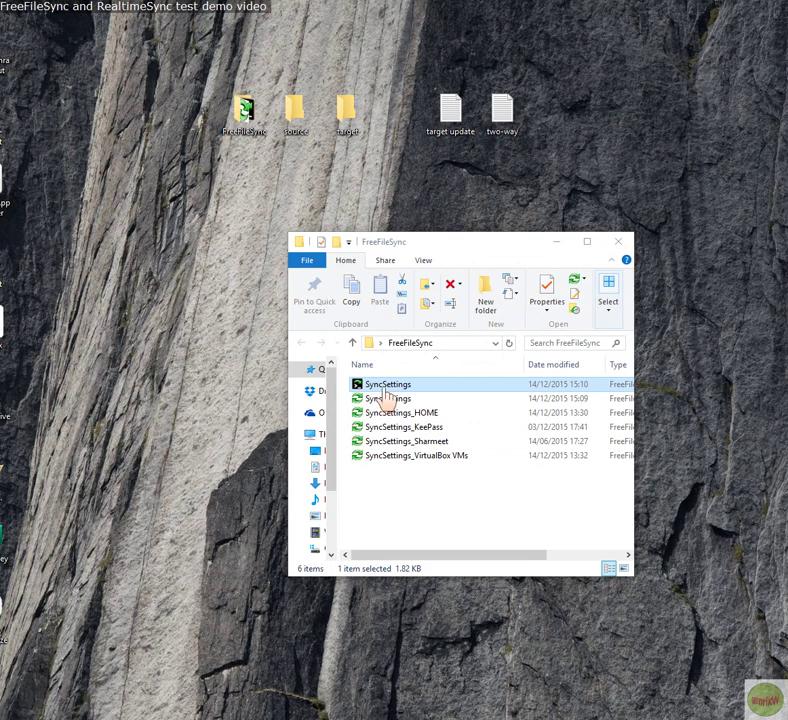
# Step: Run the SyncSettings batch job again to synchronize the new source file, and close the report
pyautogui.doubleClick(386, 388)
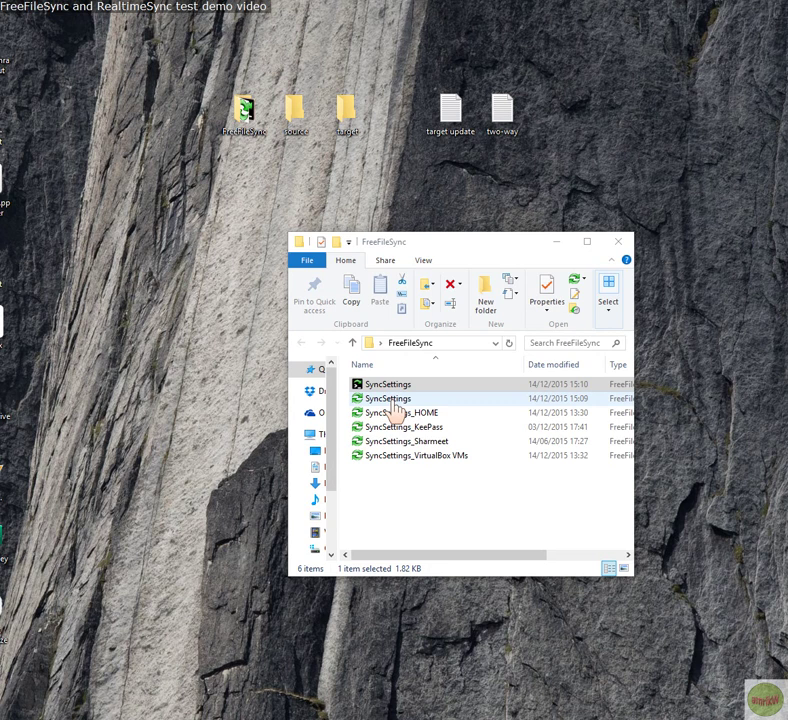
pyautogui.click(389, 389)
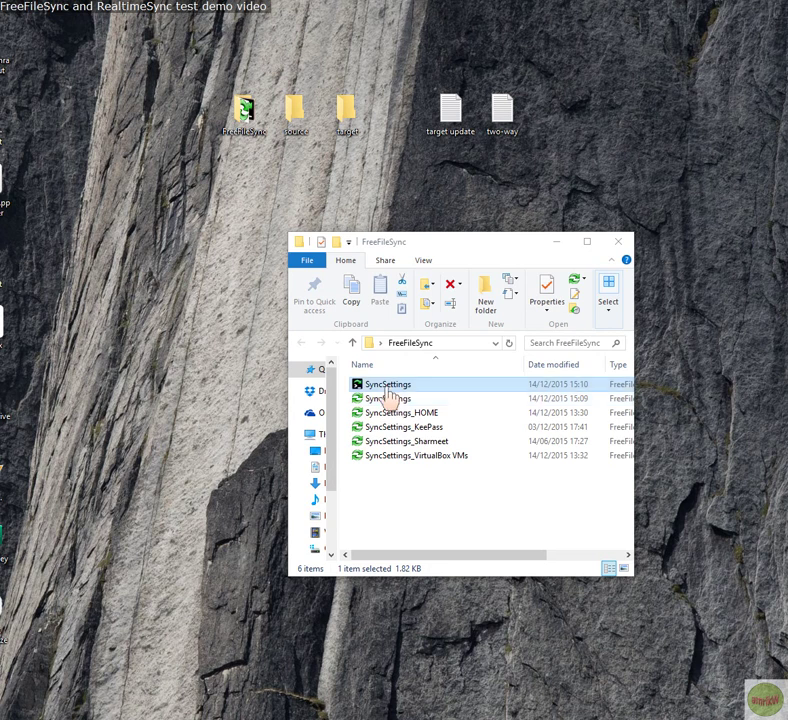
pyautogui.doubleClick(388, 390)
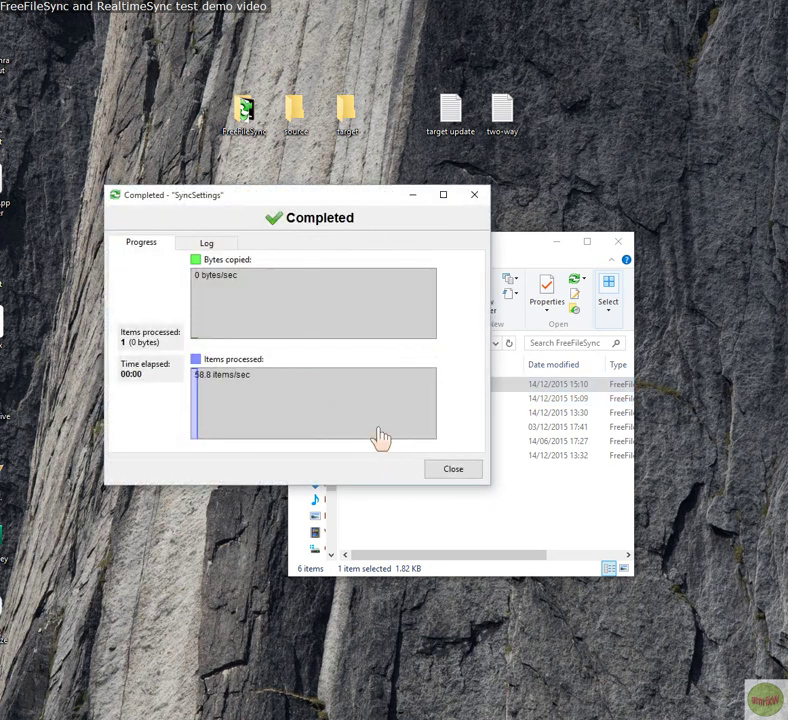
pyautogui.click(452, 469)
# Step: Compare the contents of the source and target folders after the batch synchronization
pyautogui.doubleClick(297, 116)
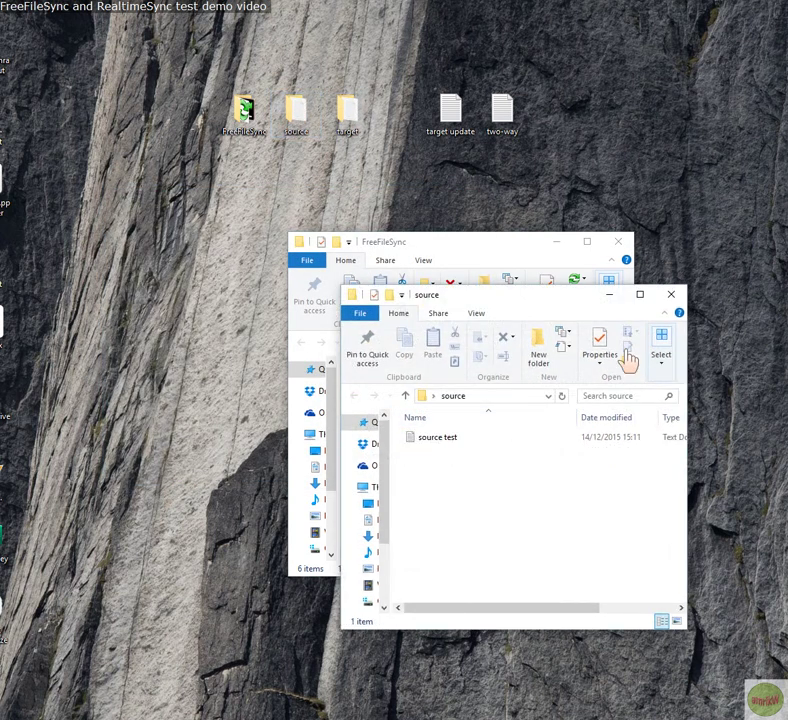
pyautogui.click(672, 300)
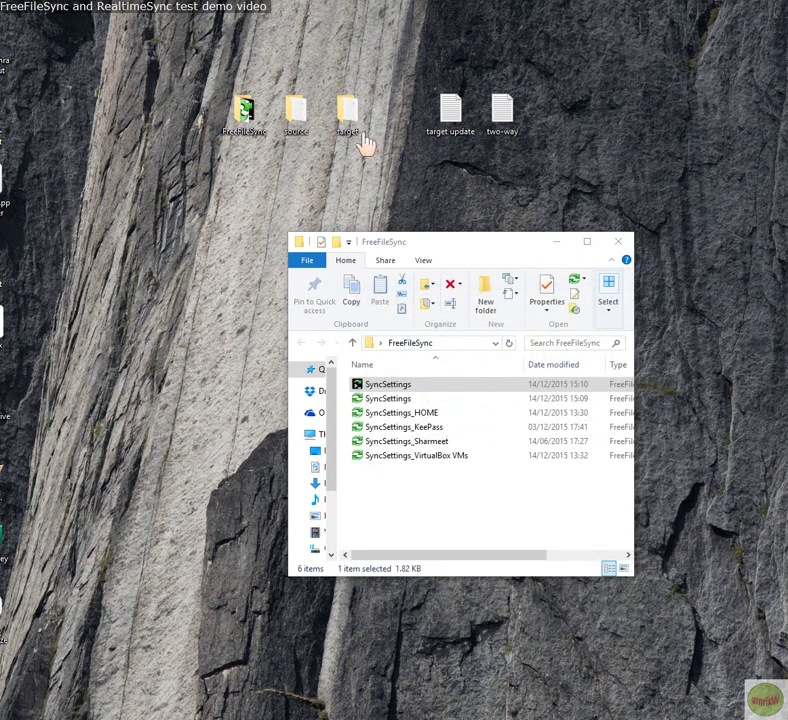
pyautogui.doubleClick(349, 118)
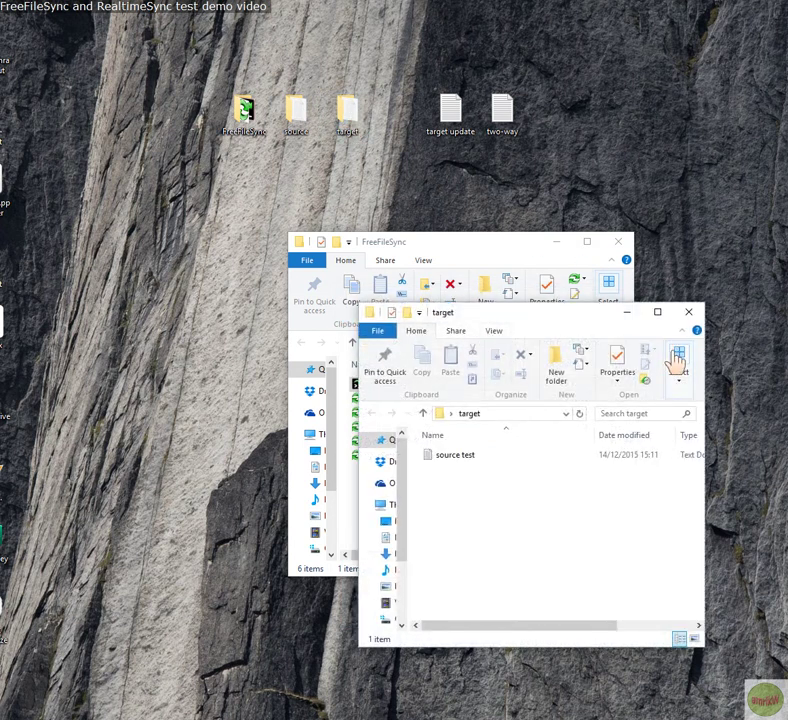
pyautogui.click(690, 313)
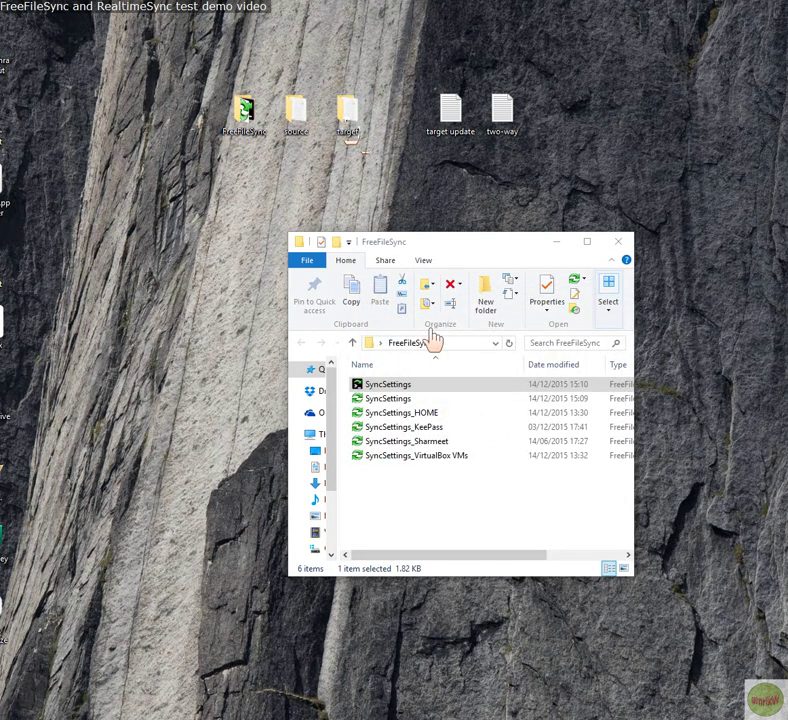
# Step: Open the SyncSettings configuration from the FreeFileSync folder and change its synchronization variant to Update
pyautogui.doubleClick(395, 398)
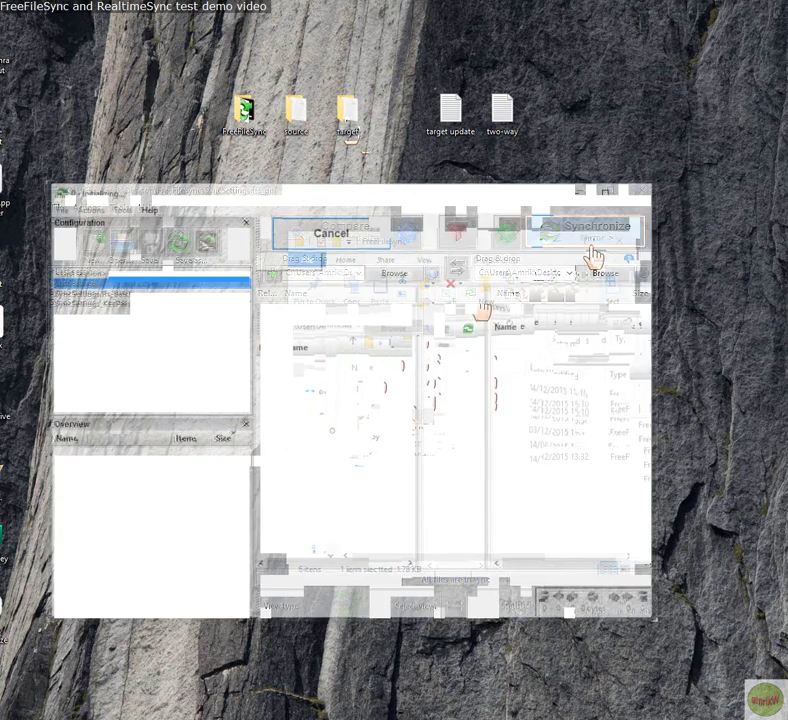
pyautogui.click(556, 248)
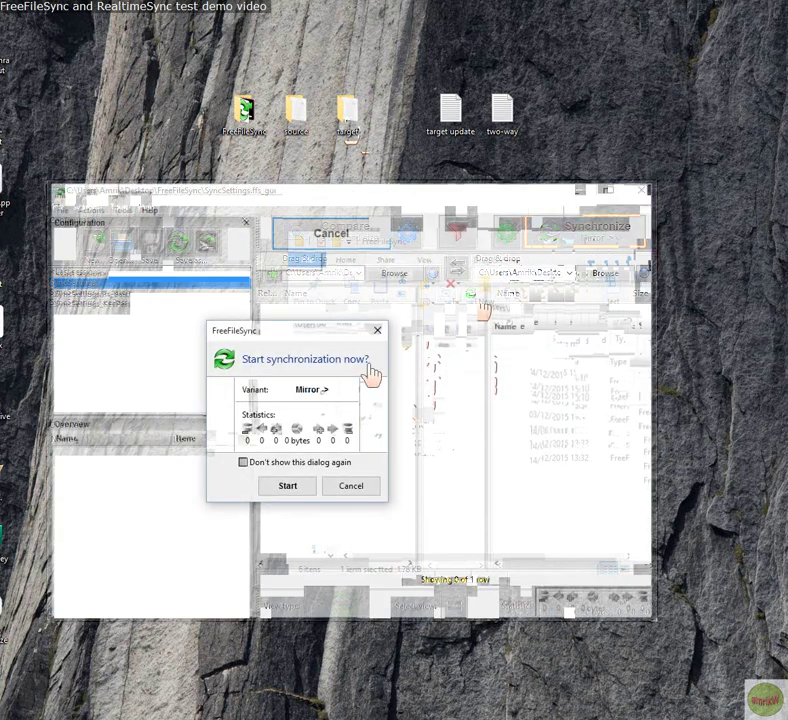
pyautogui.click(335, 485)
pyautogui.click(505, 240)
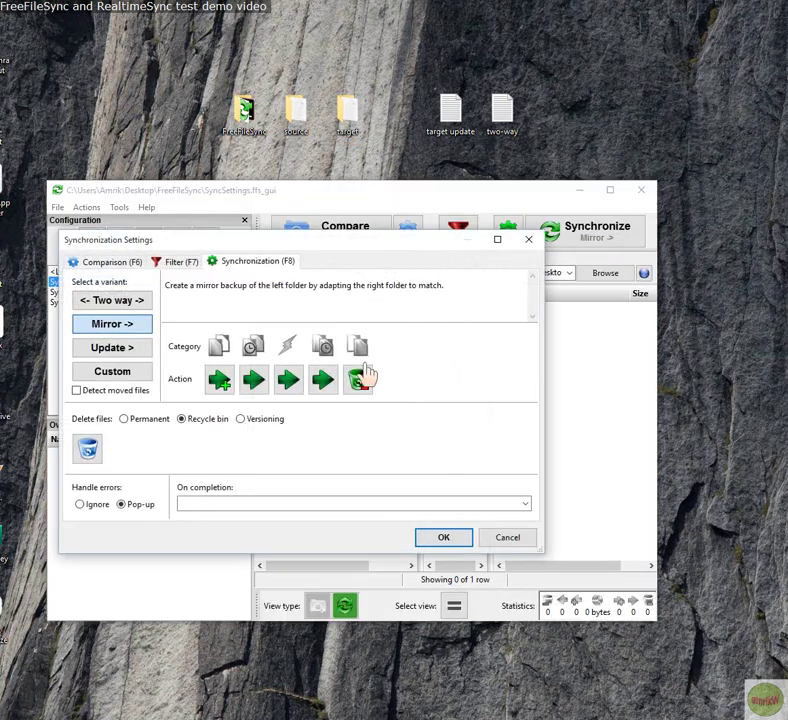
pyautogui.click(103, 342)
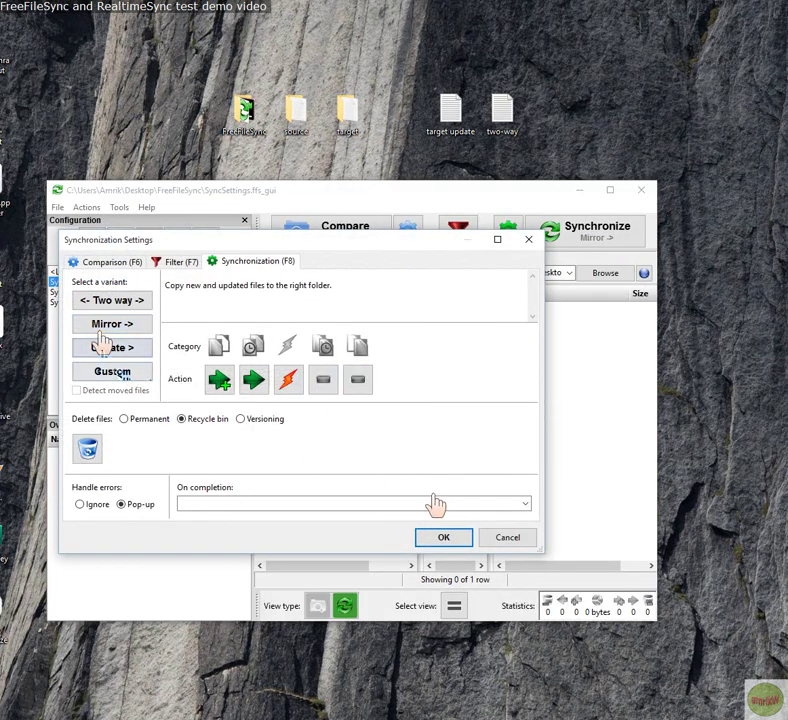
pyautogui.click(446, 540)
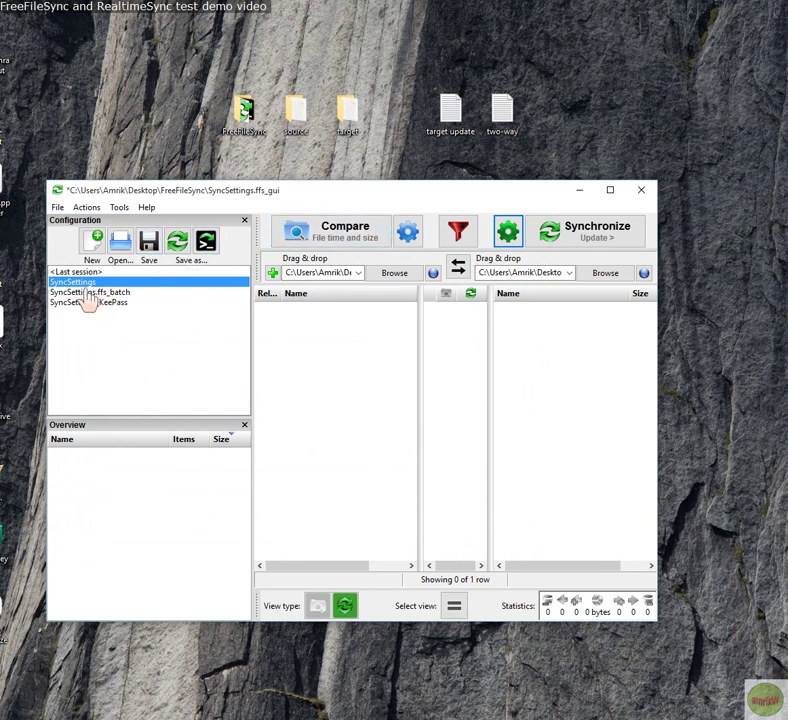
# Step: Save the SyncSettings configuration, also save it as the SyncSettings batch job replacing the existing file, and close the program
pyautogui.click(149, 243)
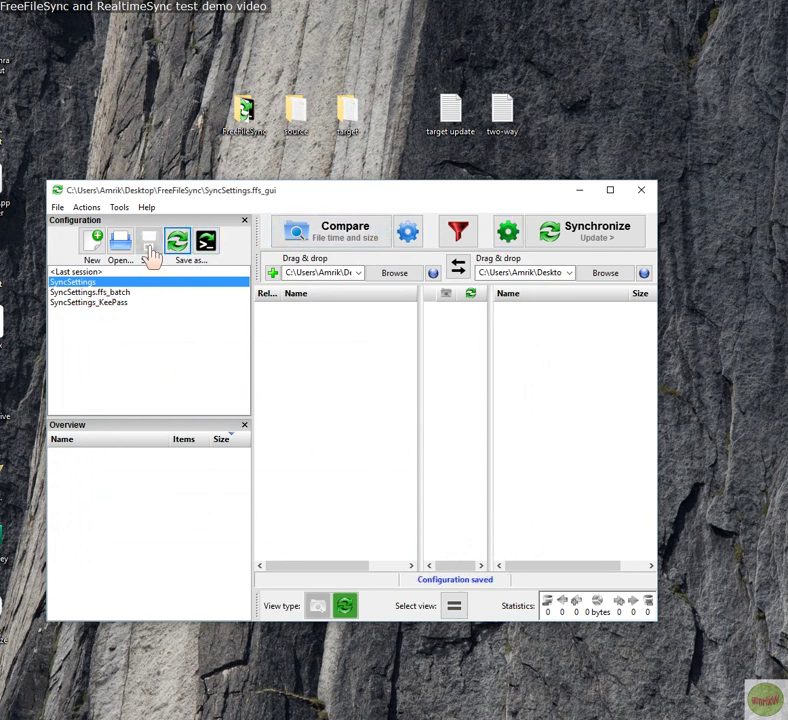
pyautogui.click(207, 250)
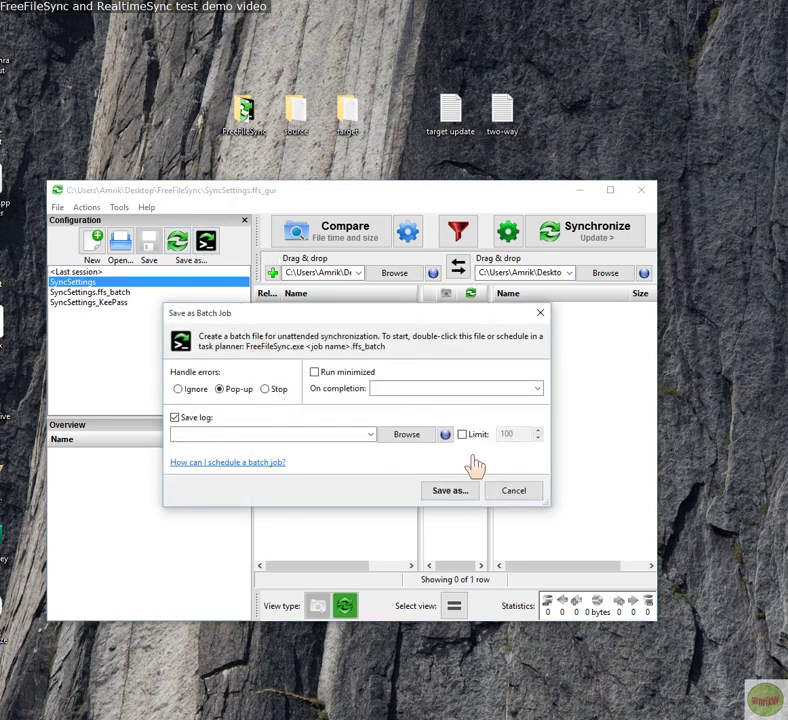
pyautogui.click(455, 491)
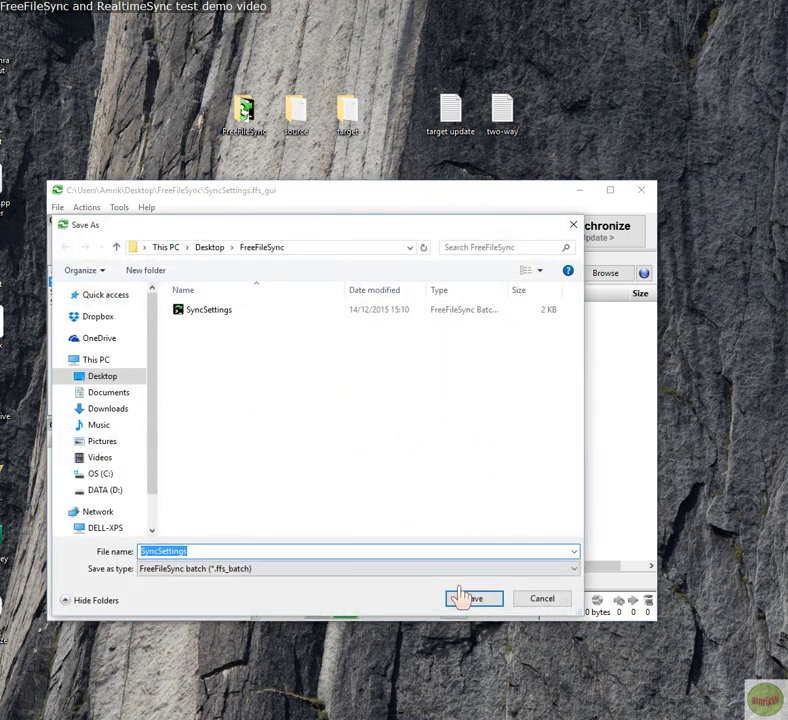
pyautogui.click(470, 600)
pyautogui.click(329, 345)
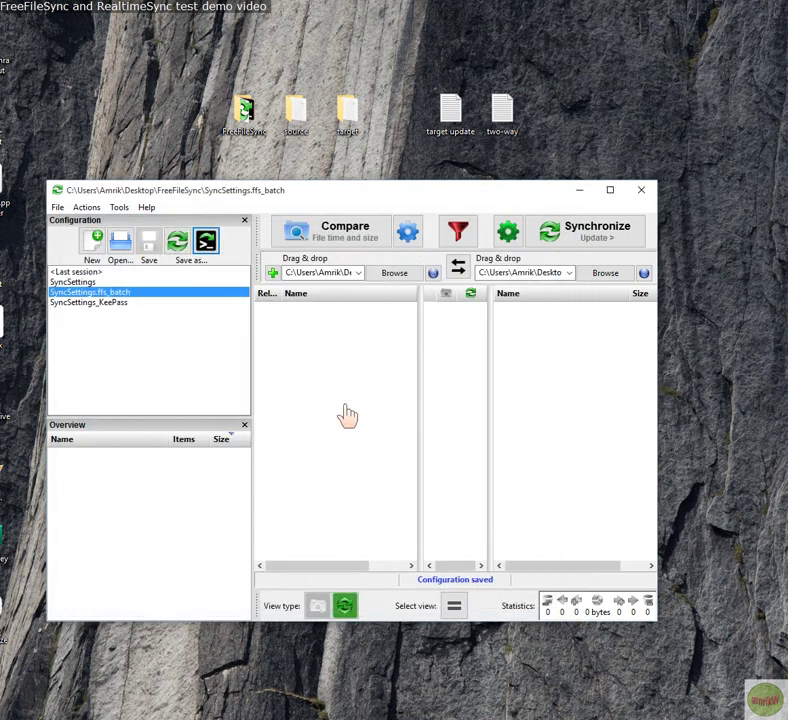
pyautogui.click(645, 197)
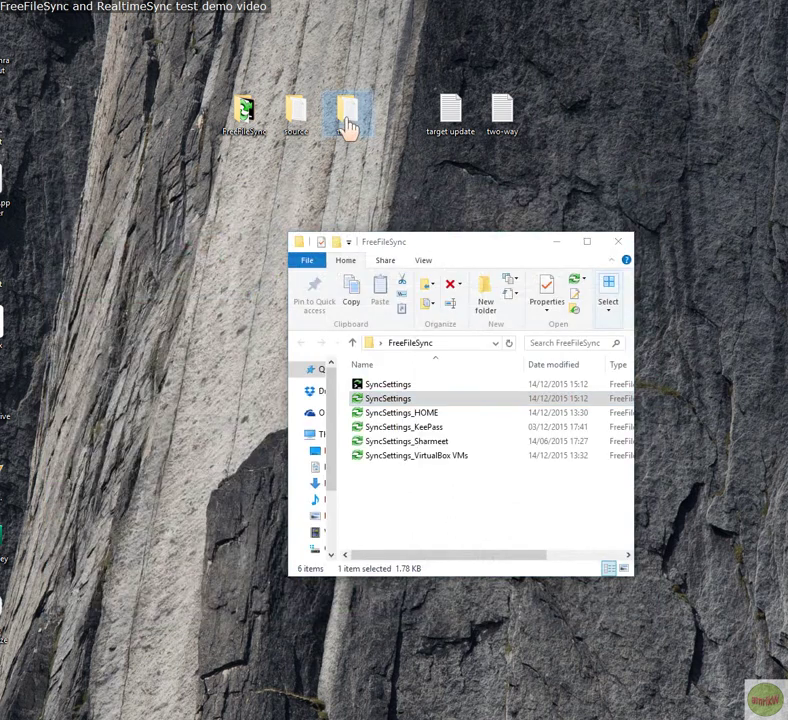
# Step: Delete the "source test" file from the target folder and close the folder
pyautogui.doubleClick(349, 118)
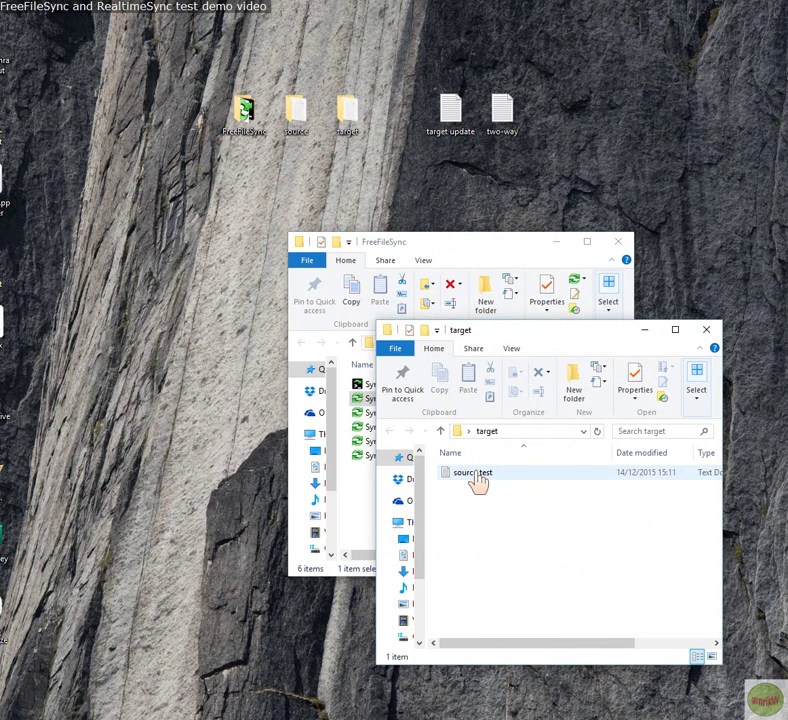
pyautogui.rightClick(477, 484)
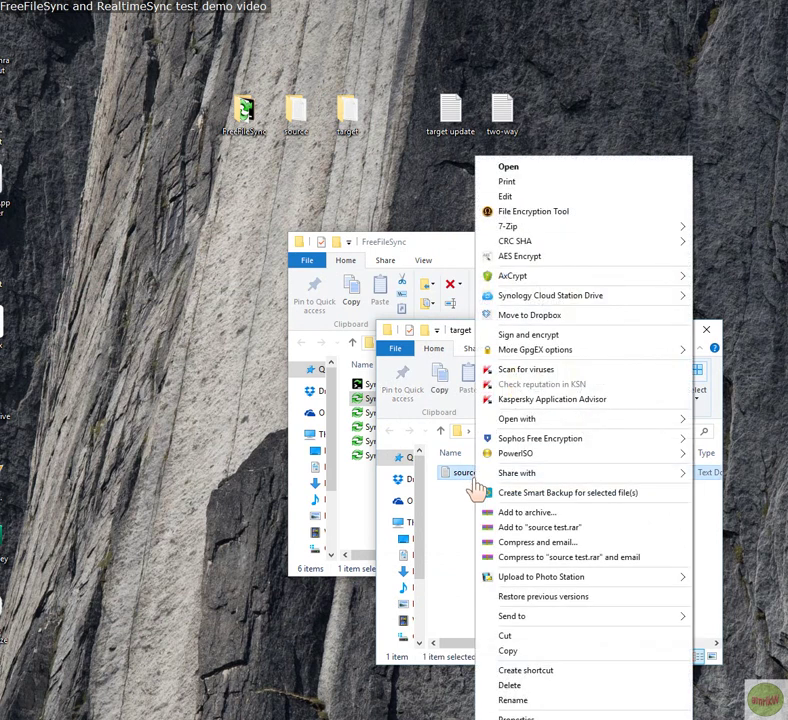
pyautogui.click(509, 685)
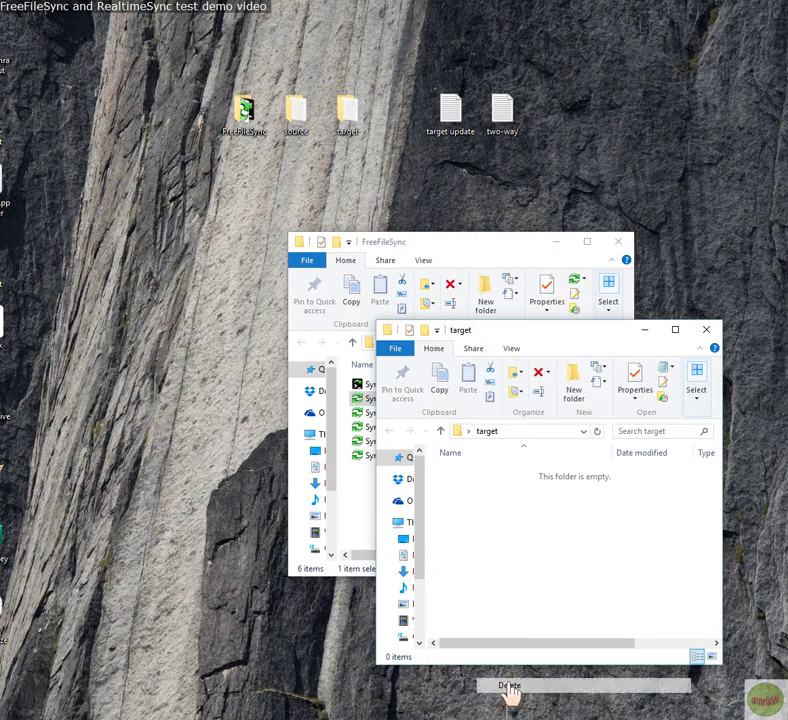
pyautogui.click(708, 332)
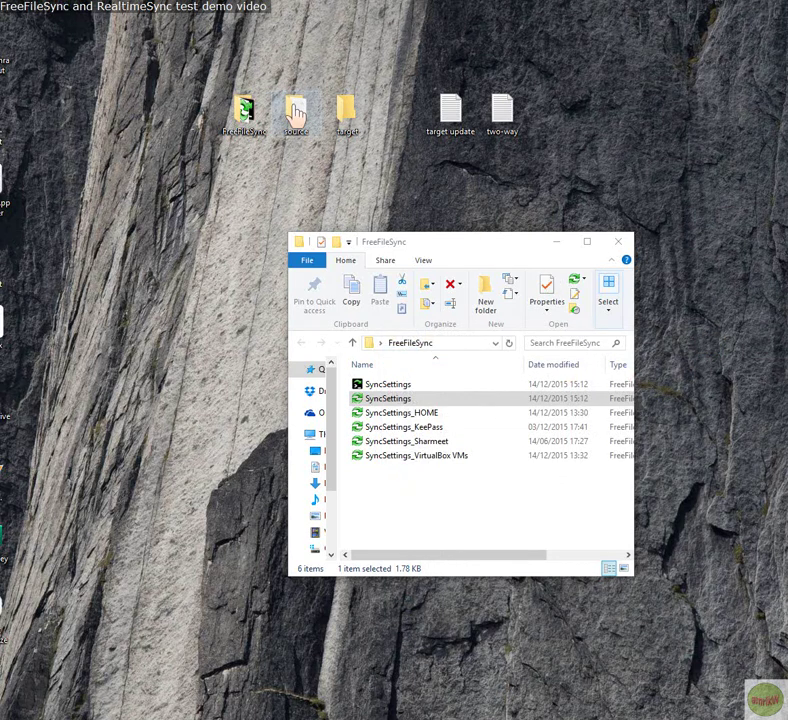
# Step: Run the updated SyncSettings batch job from the FreeFileSync folder, close its report, and check the target folder
pyautogui.click(389, 387)
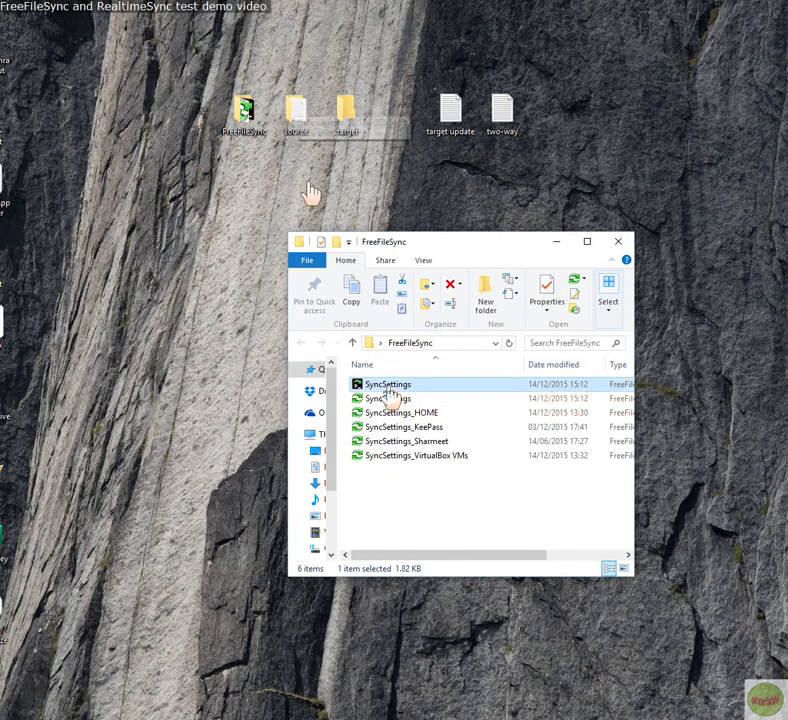
pyautogui.doubleClick(388, 388)
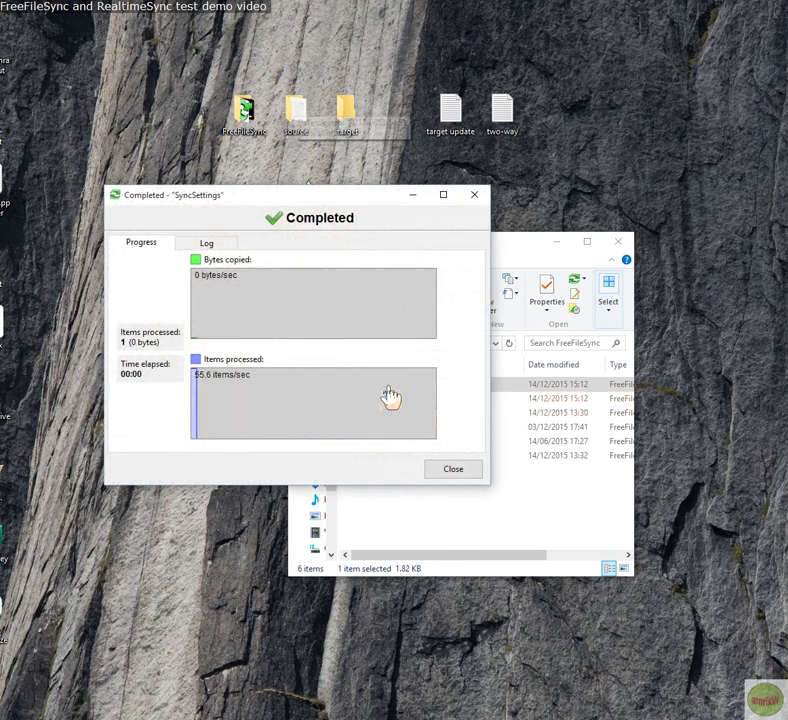
pyautogui.click(453, 471)
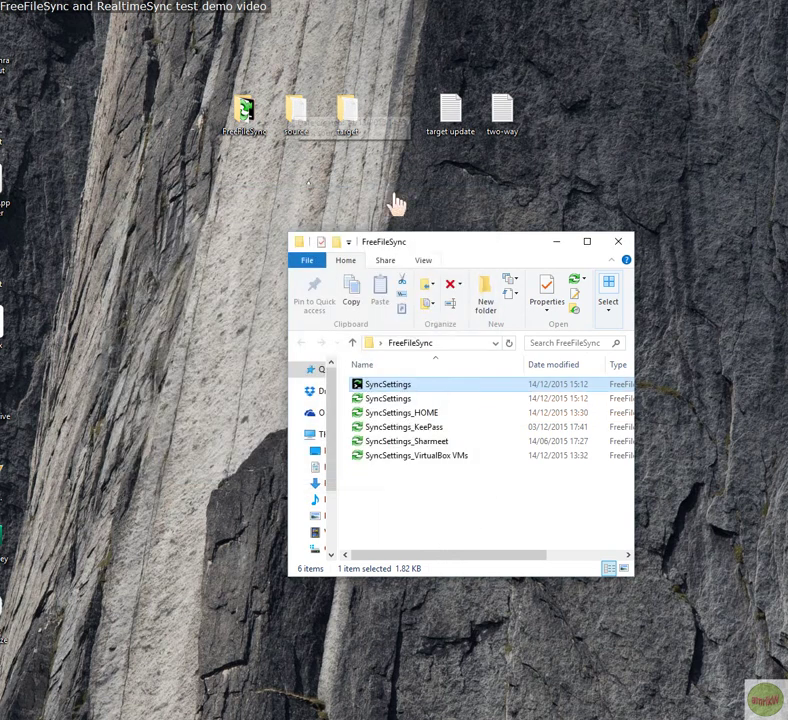
pyautogui.doubleClick(348, 118)
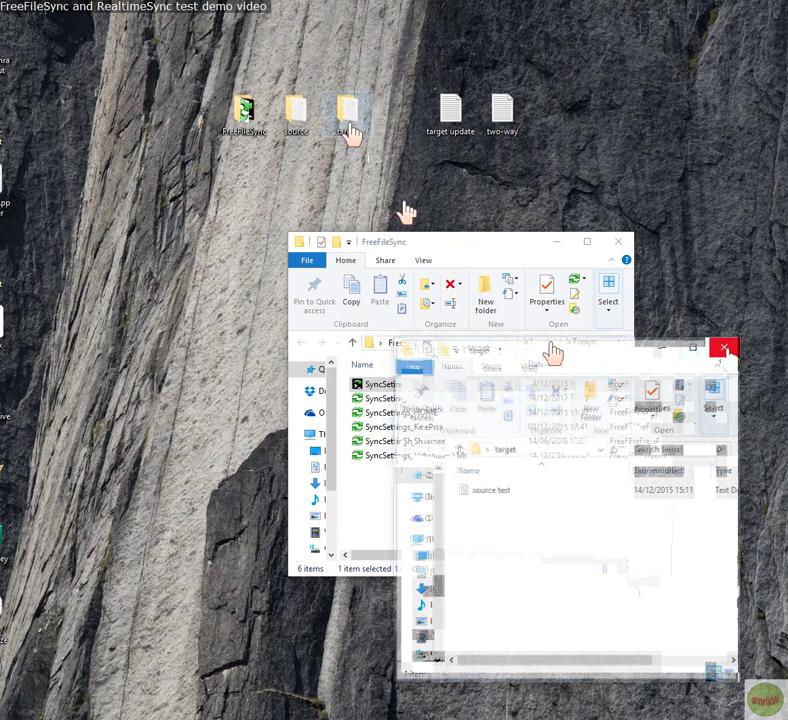
pyautogui.click(726, 350)
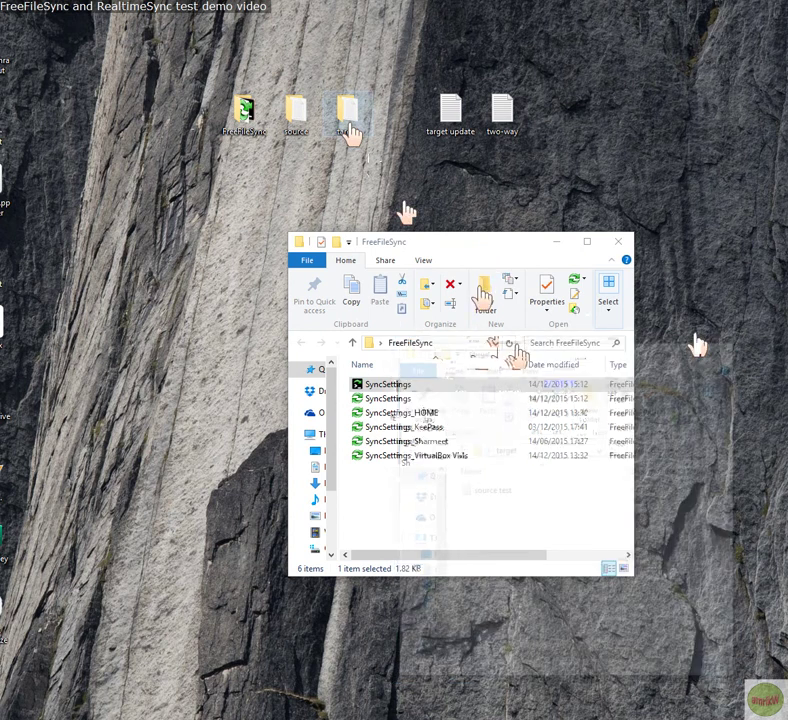
# Step: Remove the "source test" file from the target folder again and close the target and FreeFileSync folder windows
pyautogui.doubleClick(348, 120)
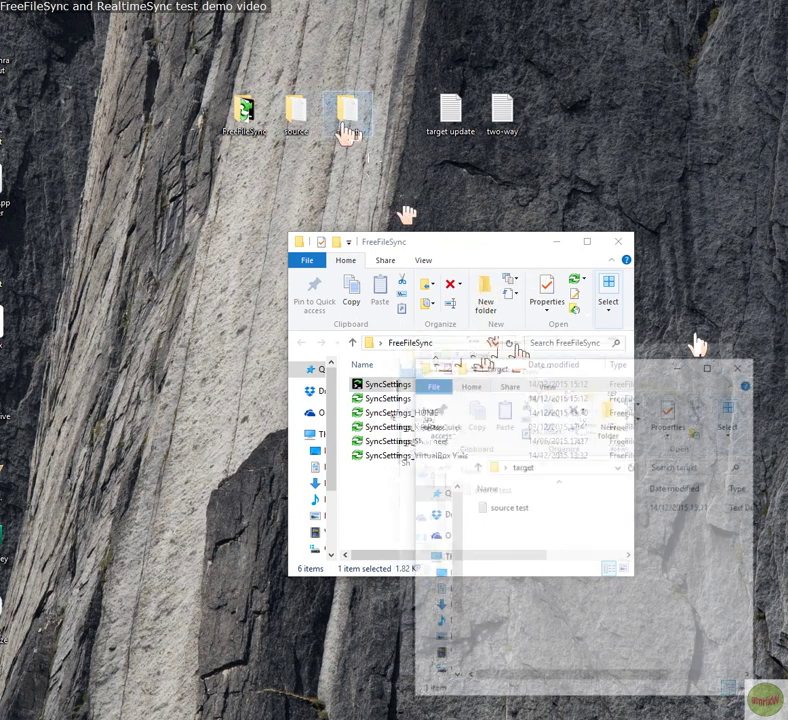
pyautogui.click(490, 510)
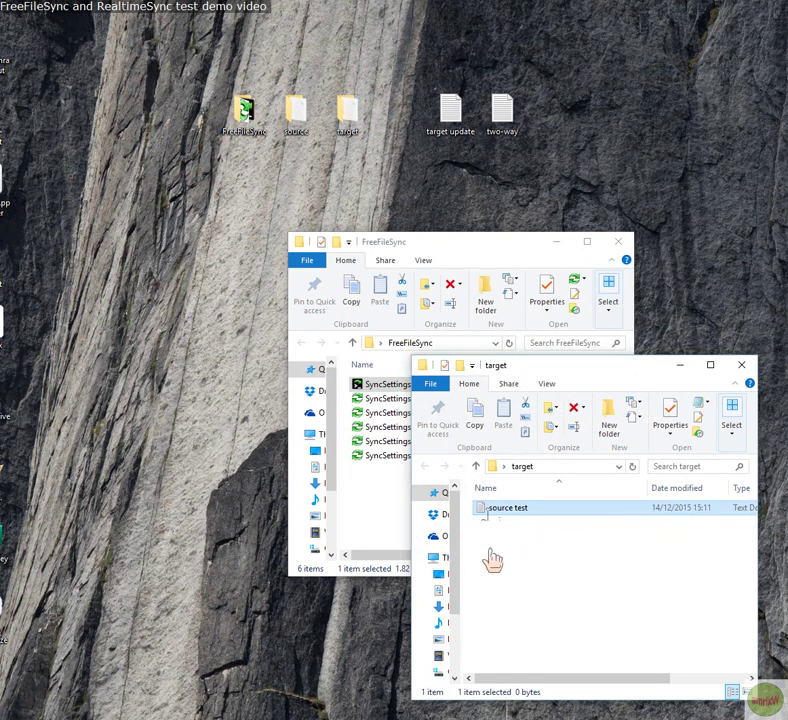
pyautogui.press('Delete')
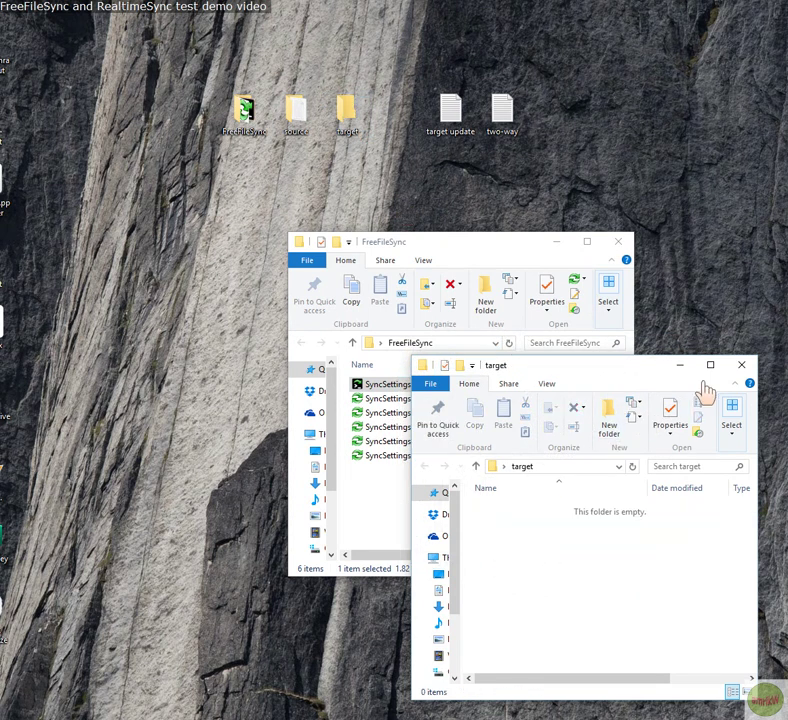
pyautogui.click(741, 367)
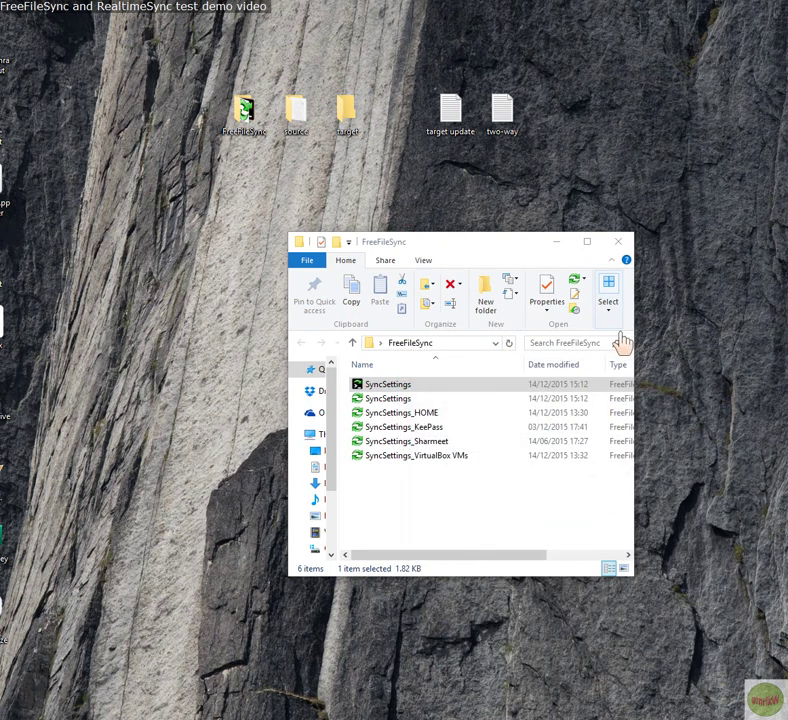
pyautogui.click(619, 245)
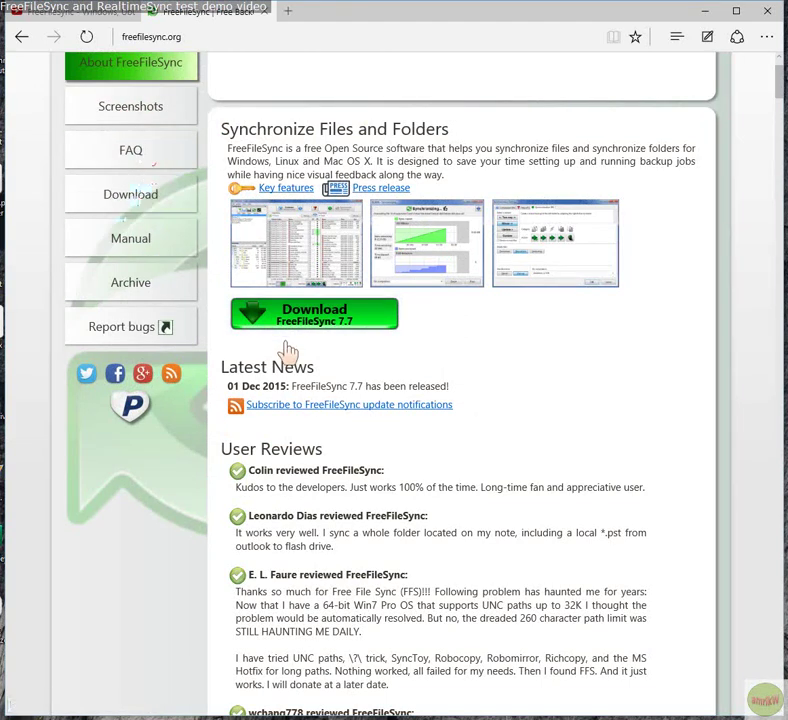
# Step: Look through the manual and screenshots pages of the FreeFileSync website, view the RealtimeSync screenshot, and minimise the browser
pyautogui.click(157, 248)
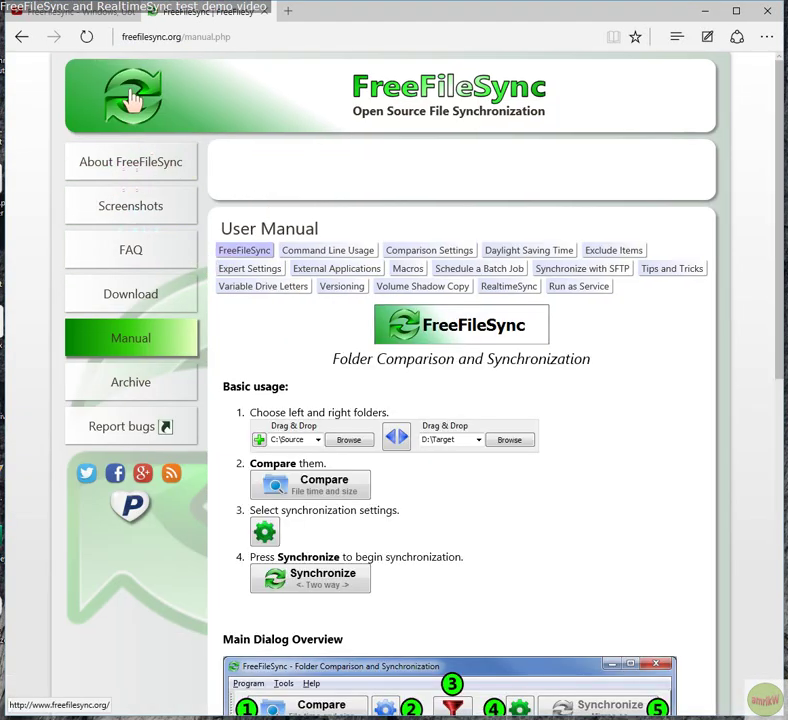
pyautogui.click(118, 178)
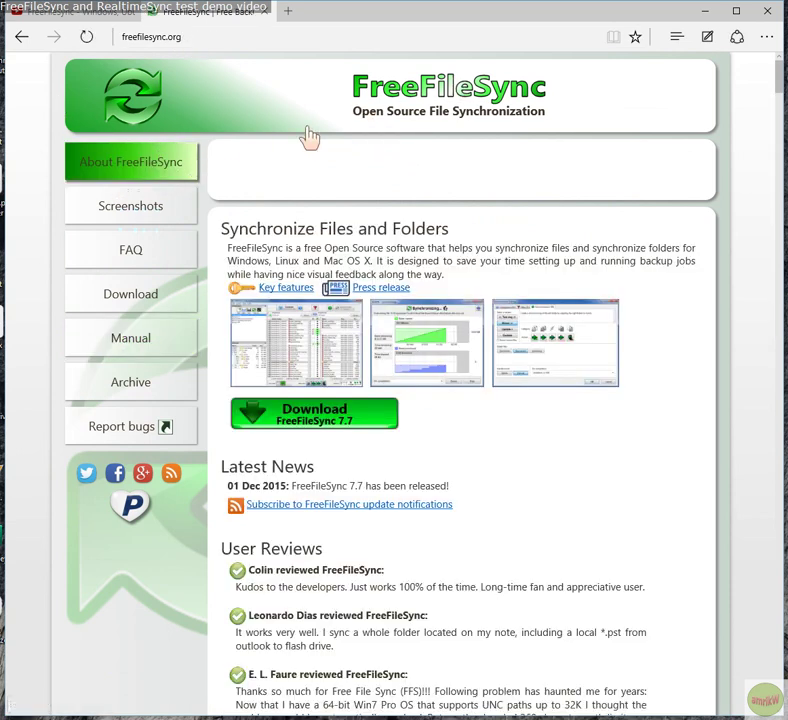
pyautogui.click(152, 228)
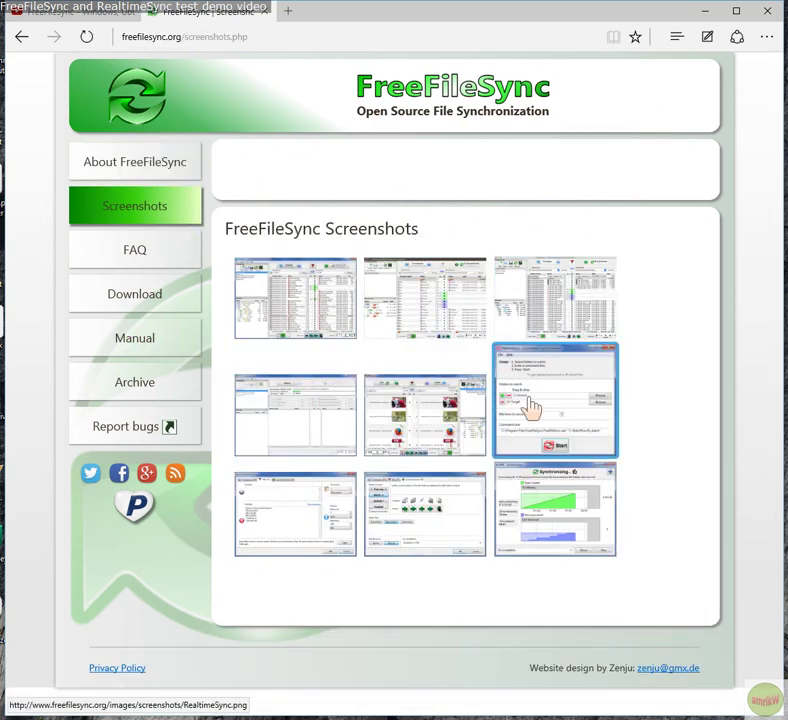
pyautogui.click(532, 407)
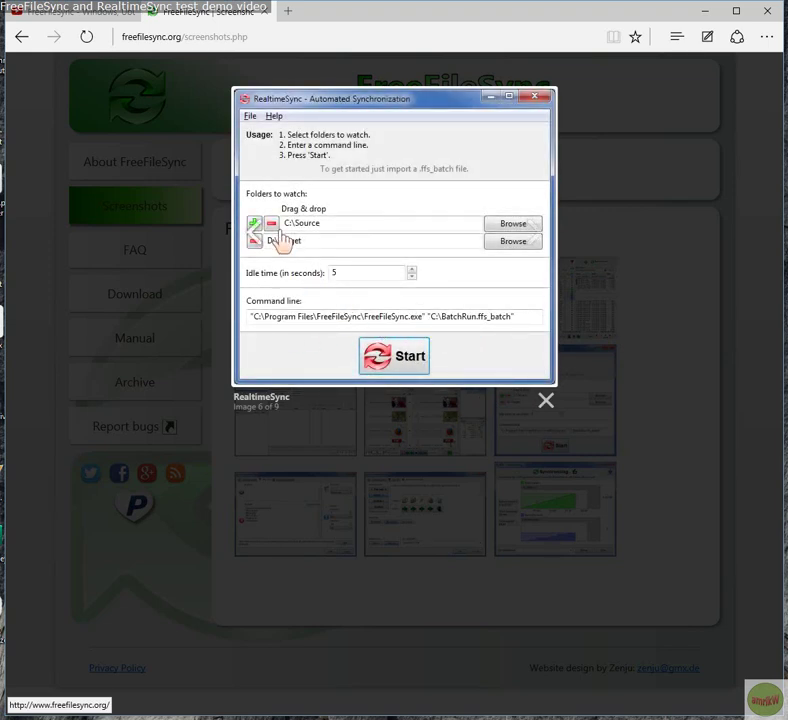
pyautogui.click(546, 407)
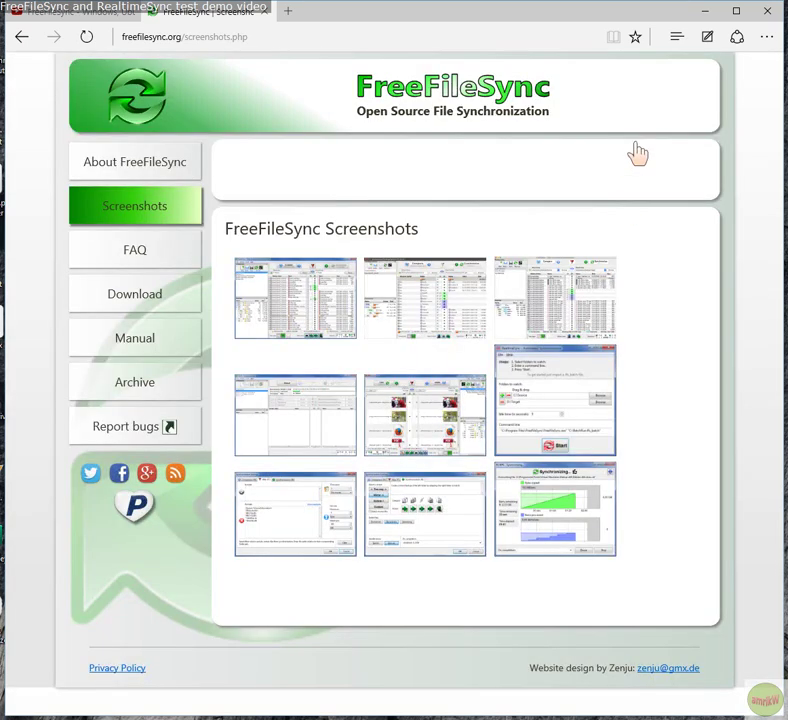
pyautogui.click(116, 172)
pyautogui.click(705, 11)
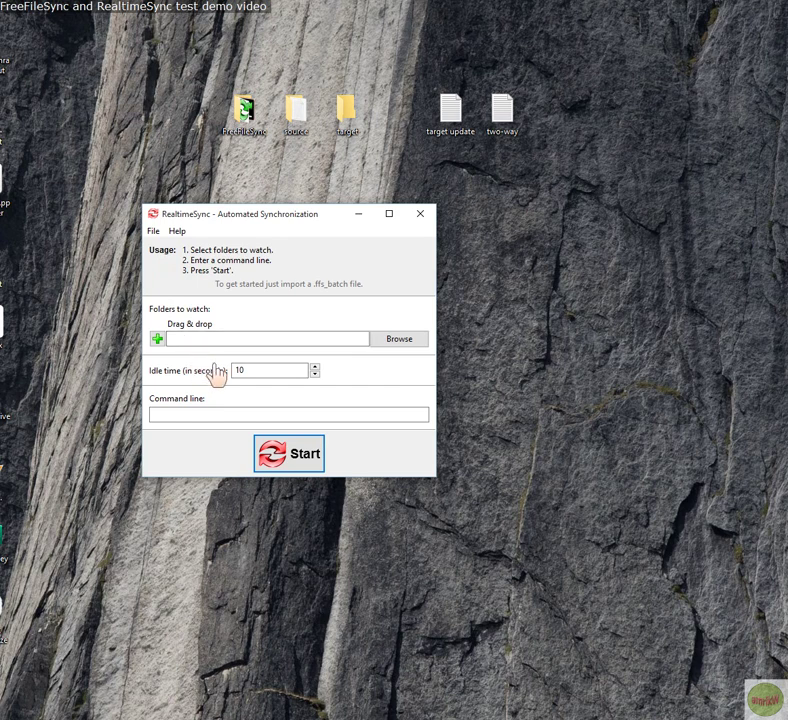
# Step: Load the SyncSettings batch file from the desktop's FreeFileSync folder into RealtimeSync, and add and remove an extra folder-to-watch row
pyautogui.click(155, 232)
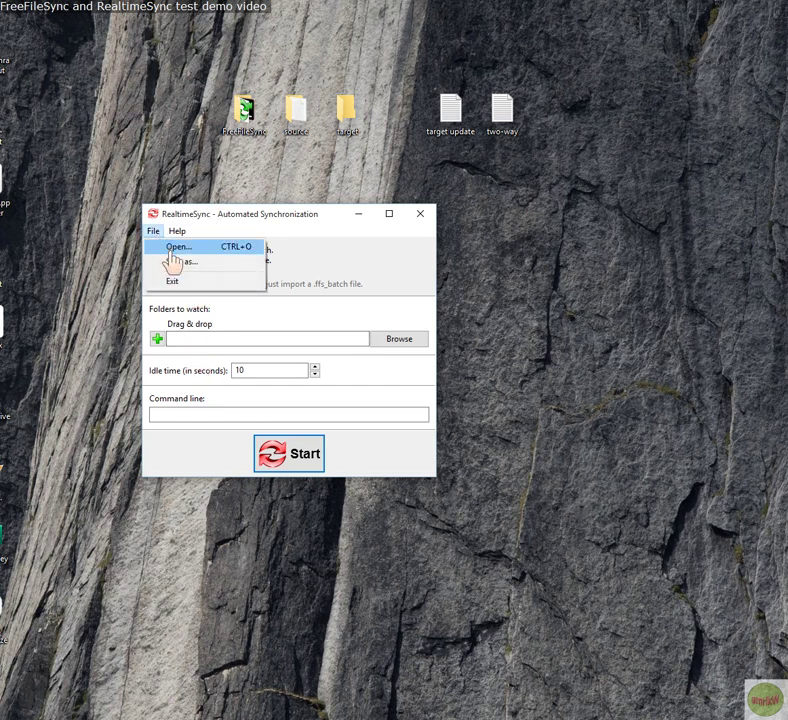
pyautogui.click(174, 250)
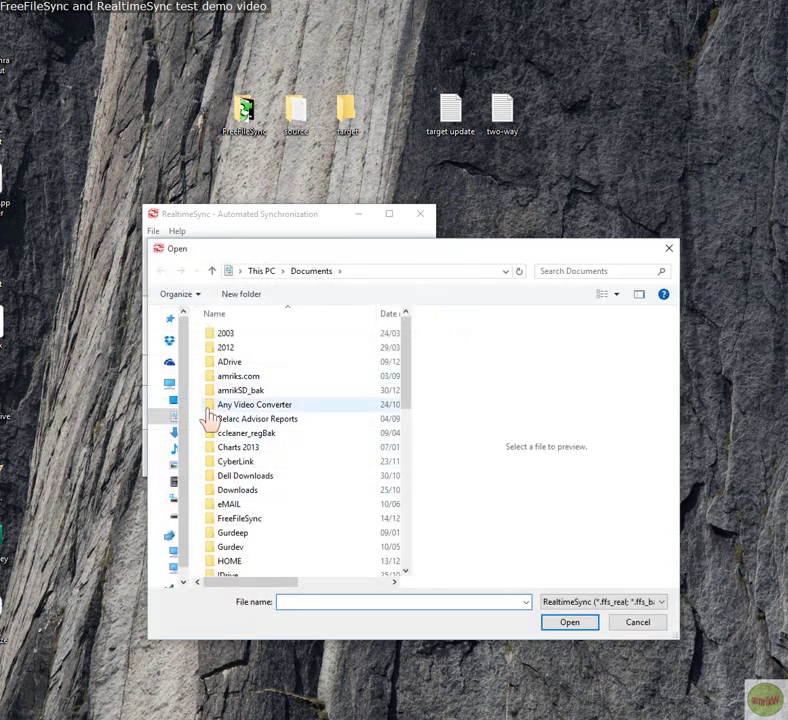
pyautogui.click(174, 405)
pyautogui.doubleClick(237, 357)
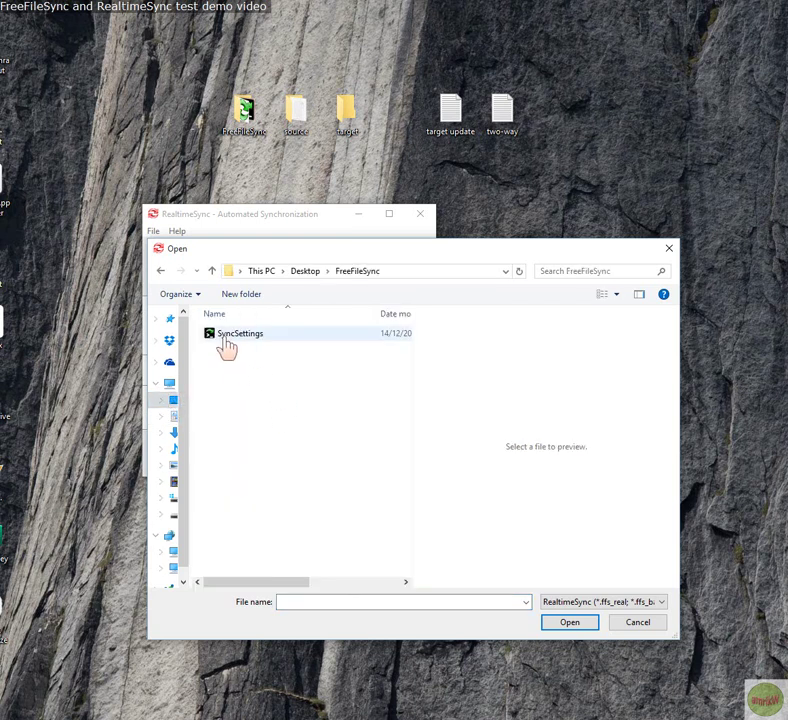
pyautogui.click(226, 340)
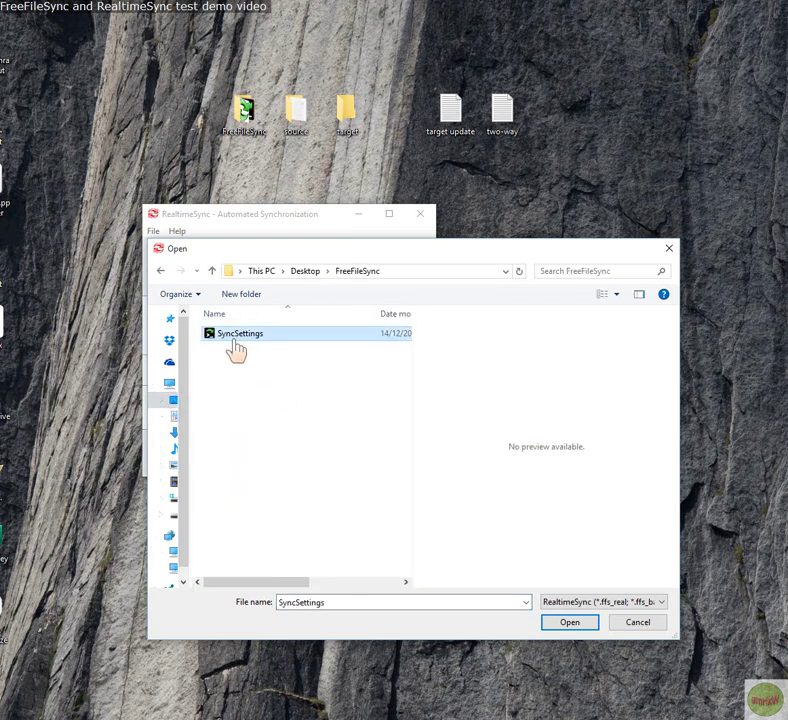
pyautogui.click(572, 623)
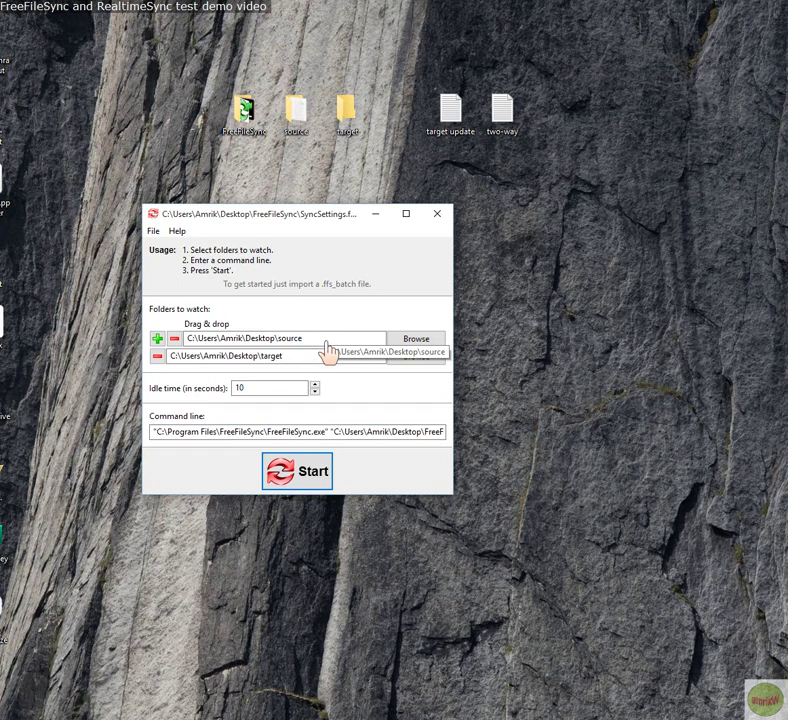
pyautogui.click(158, 339)
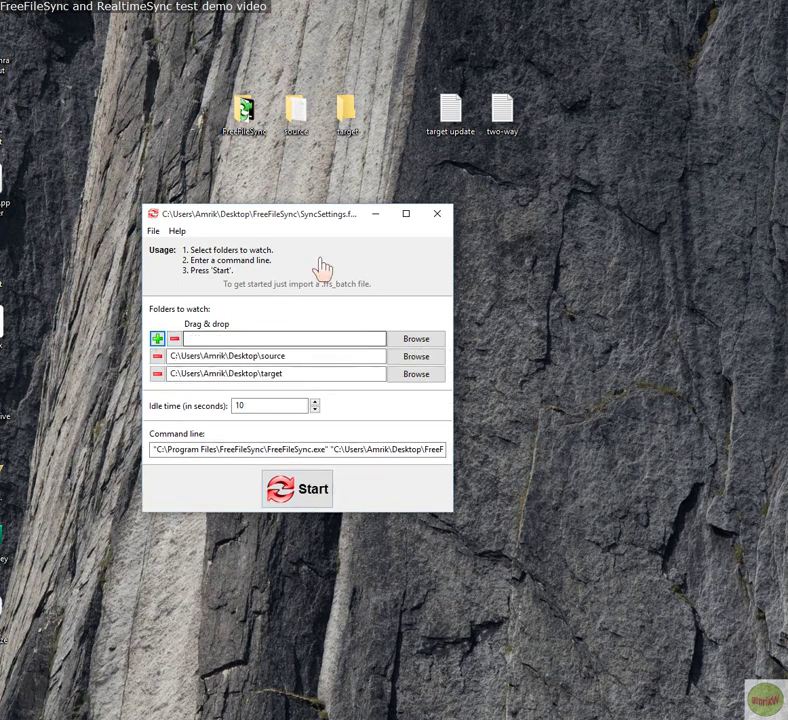
pyautogui.click(174, 340)
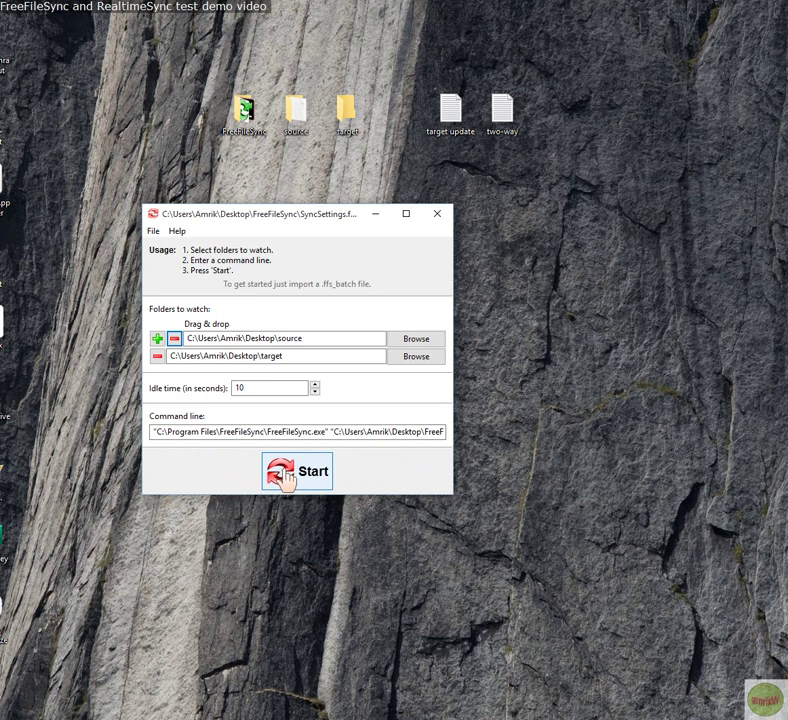
# Step: Check the contents of the source folder and close it
pyautogui.click(286, 478)
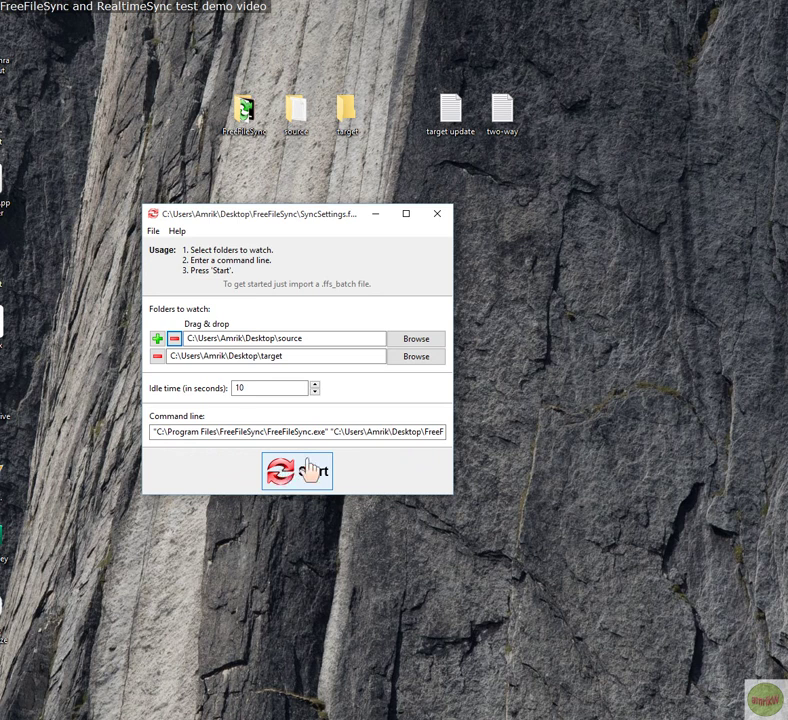
pyautogui.doubleClick(297, 128)
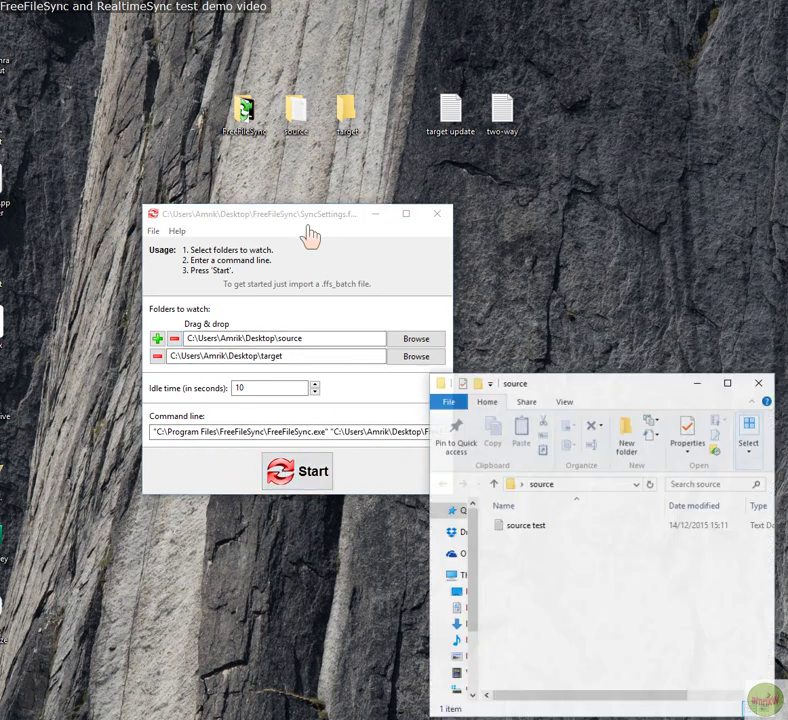
pyautogui.click(760, 385)
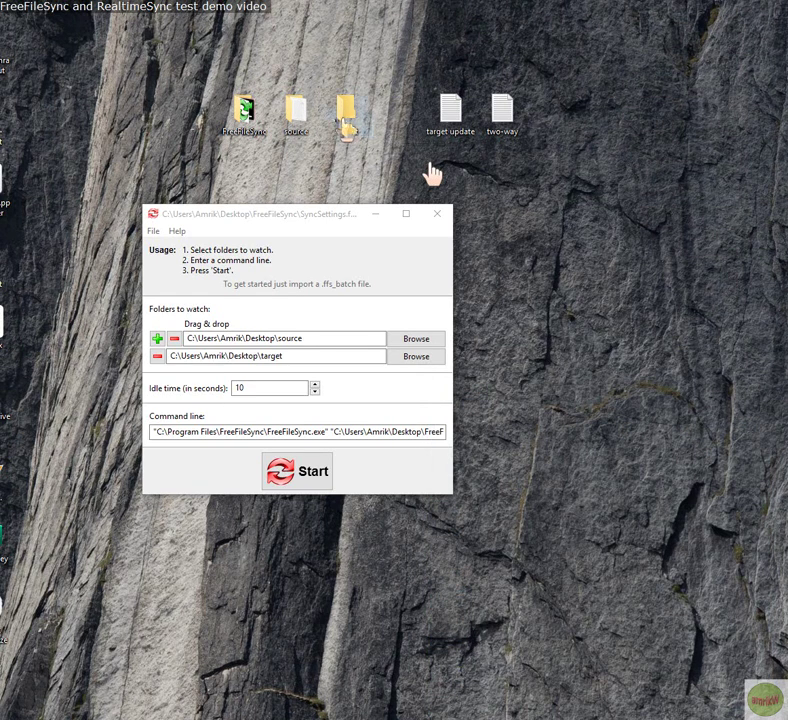
# Step: Check the contents of the target folder, start RealtimeSync's monitoring of the source and target folders, and close the sync report
pyautogui.doubleClick(346, 115)
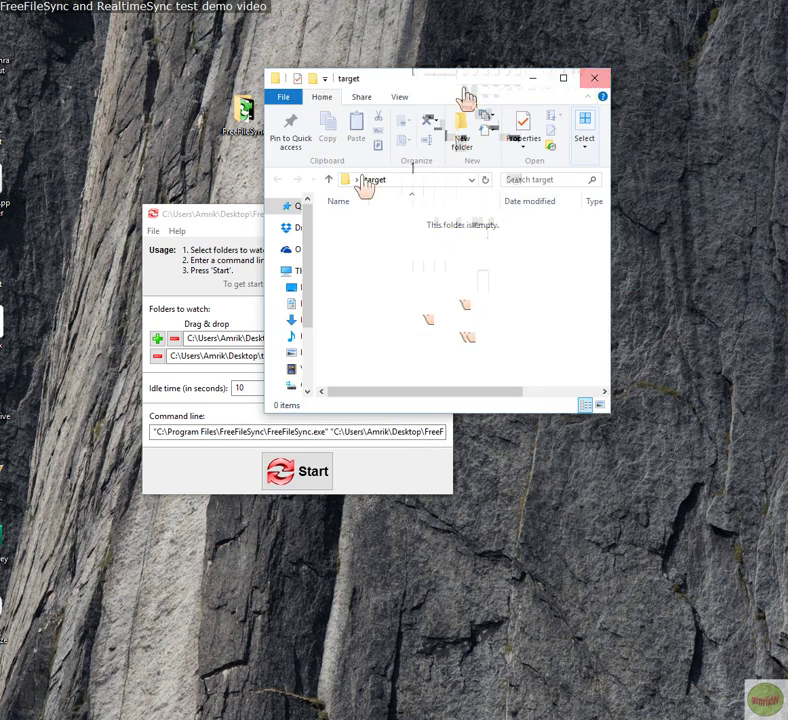
pyautogui.click(594, 78)
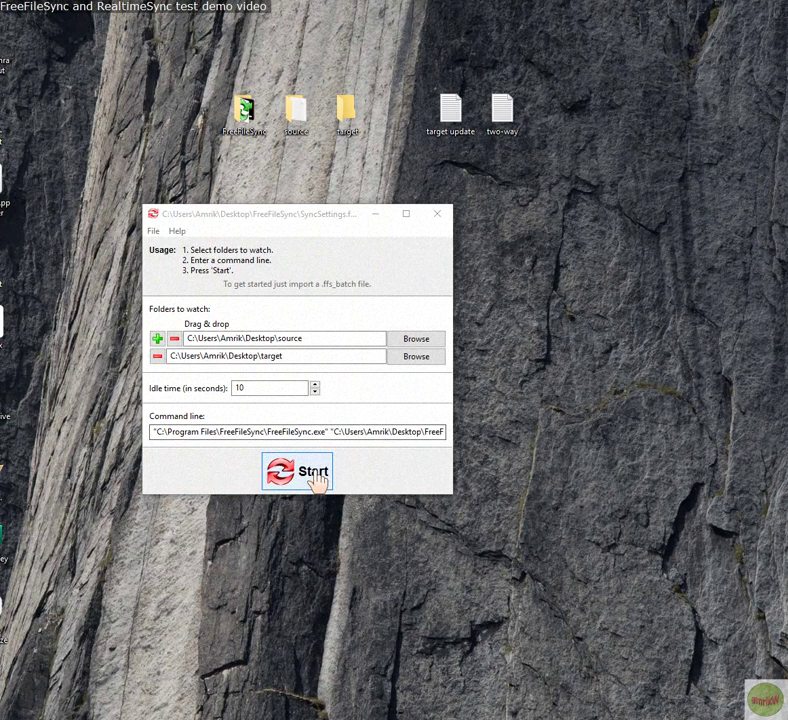
pyautogui.click(316, 482)
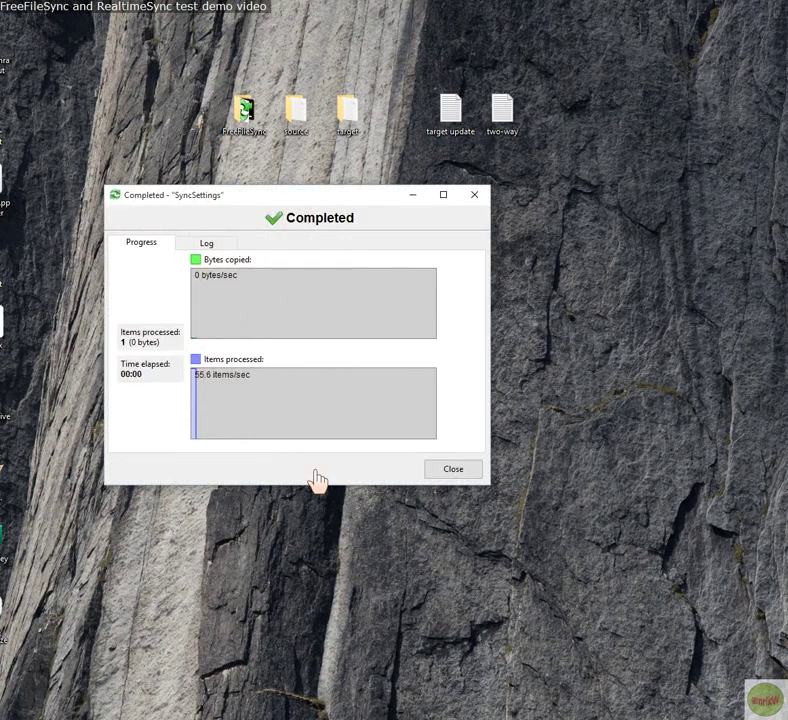
pyautogui.click(454, 467)
# Step: Check the contents of the source and target folders, closing each folder window
pyautogui.doubleClick(298, 125)
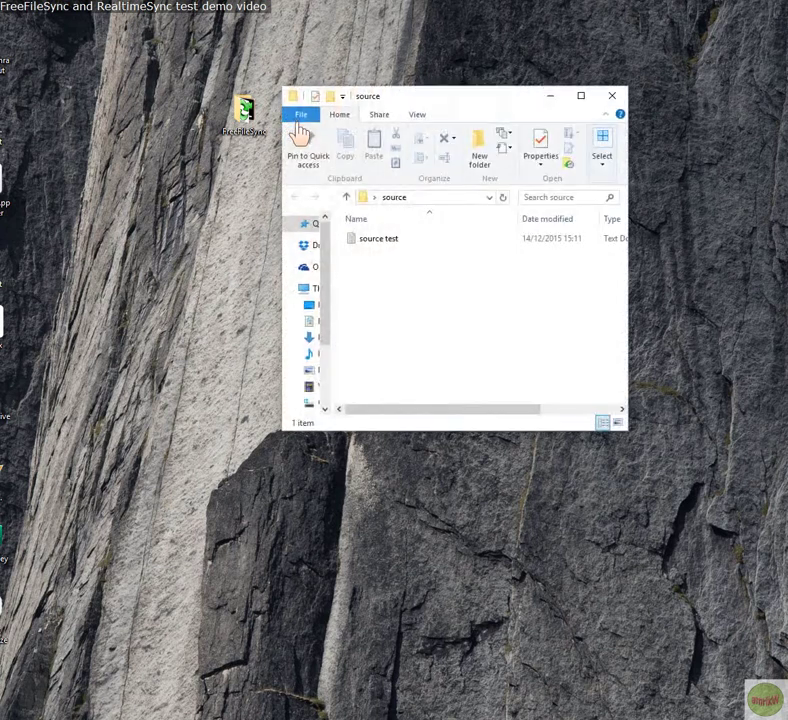
pyautogui.click(614, 97)
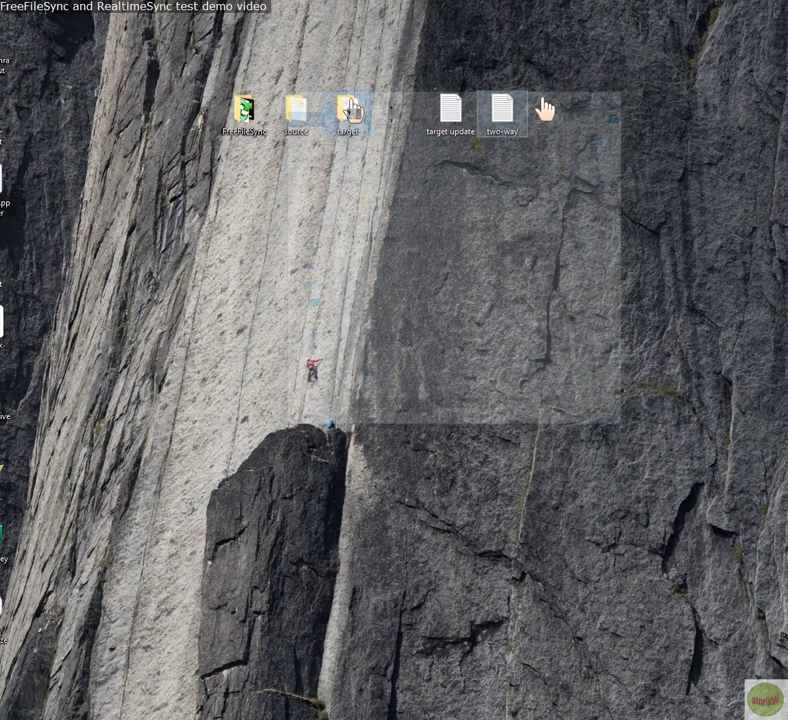
pyautogui.doubleClick(349, 112)
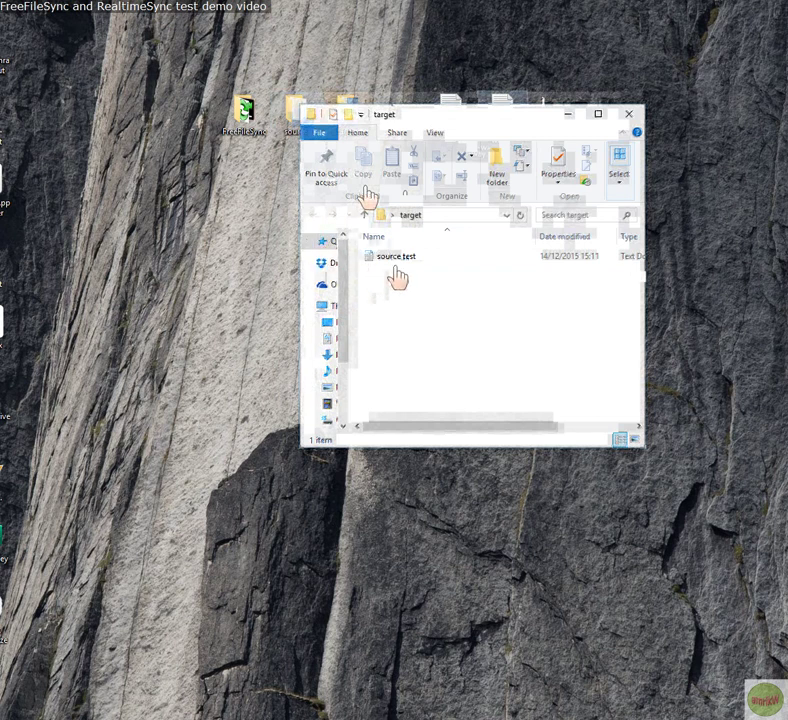
pyautogui.click(628, 114)
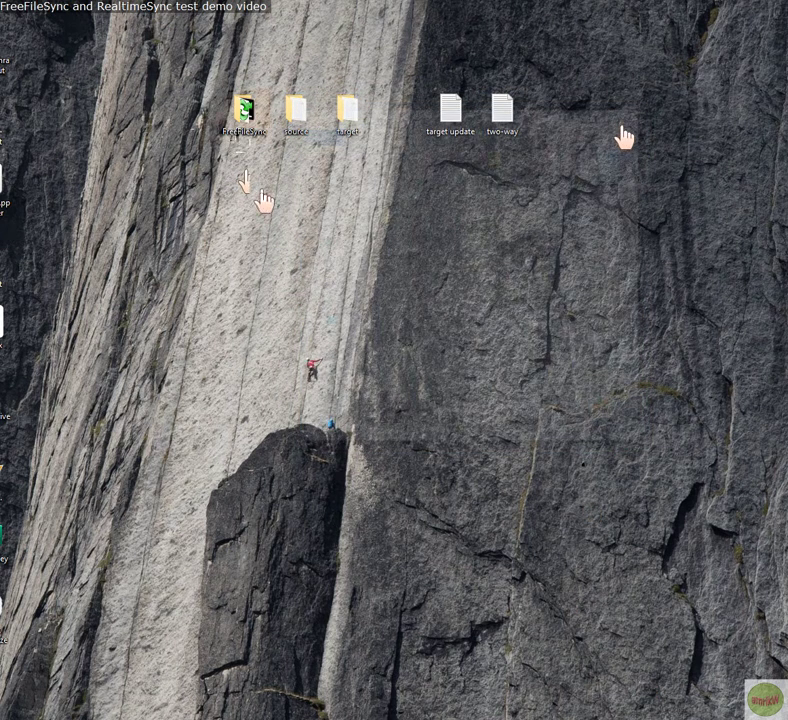
# Step: Open the SyncSettings_KeePass configuration from the desktop's FreeFileSync folder and save it there as the batch job SyncSettings_KeePass
pyautogui.doubleClick(241, 115)
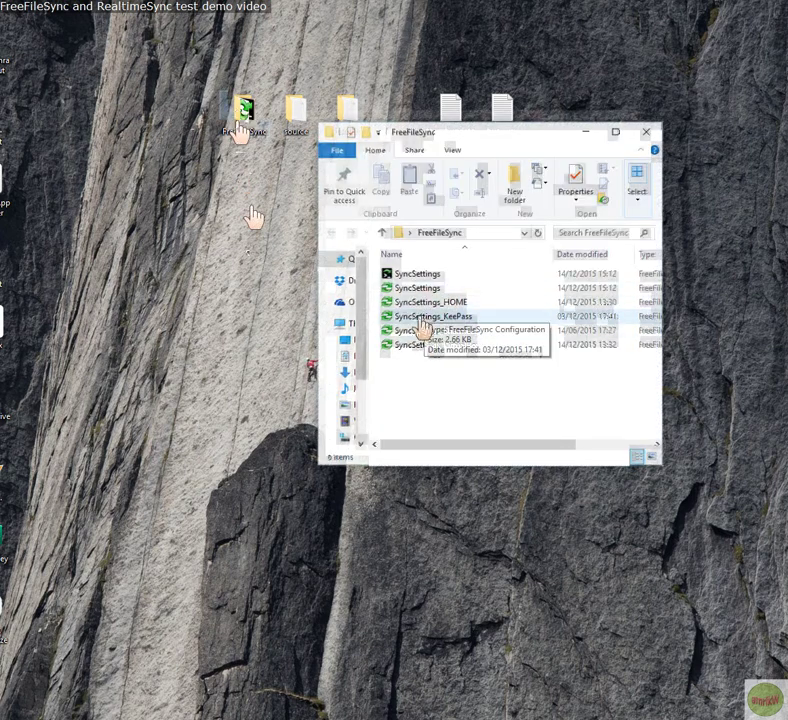
pyautogui.click(421, 318)
pyautogui.doubleClick(421, 318)
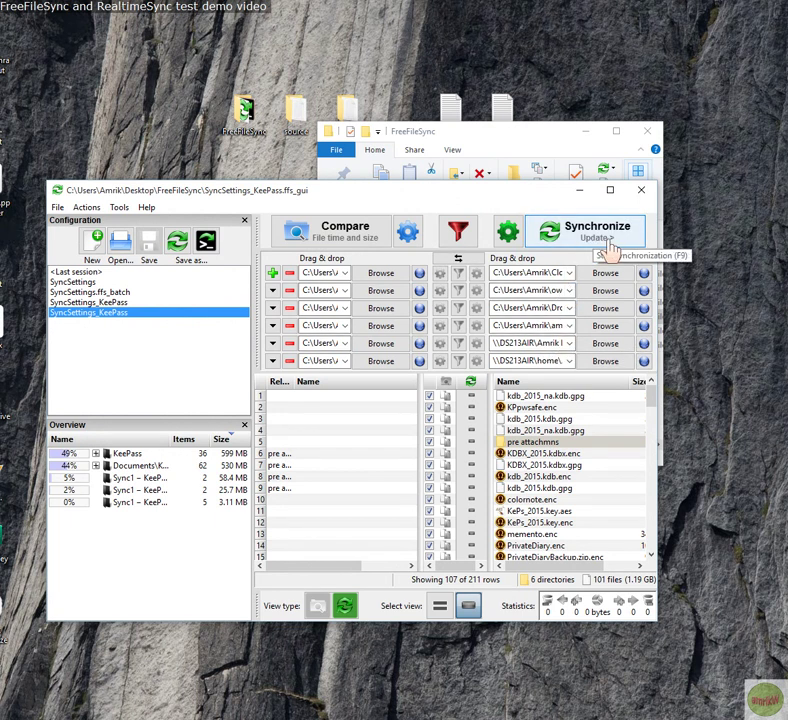
pyautogui.click(204, 250)
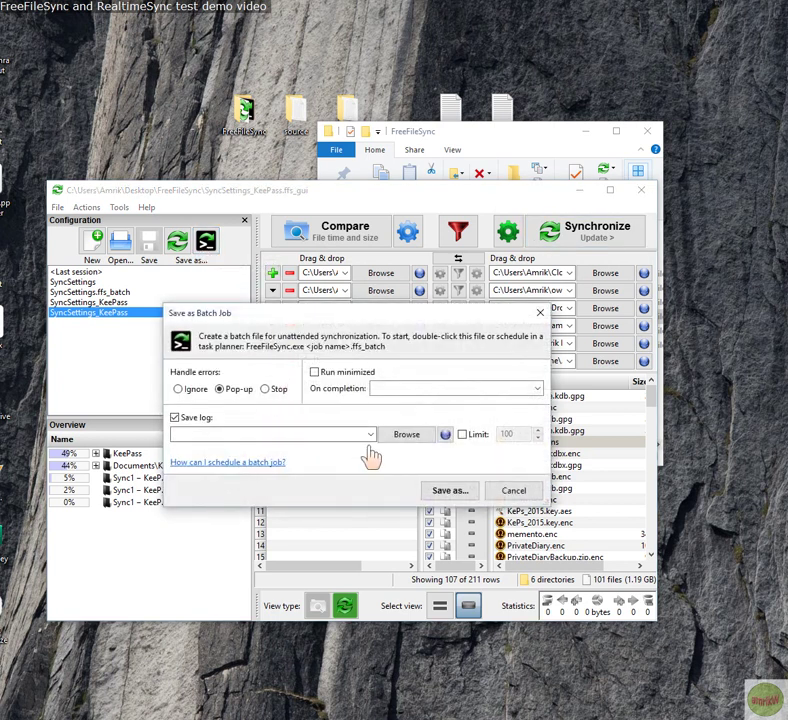
pyautogui.click(440, 495)
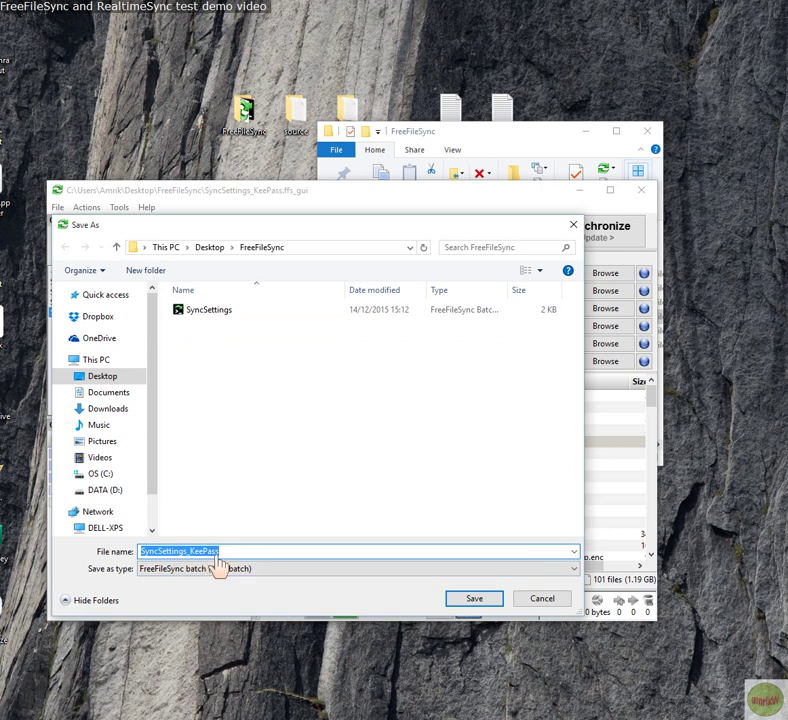
pyautogui.click(474, 599)
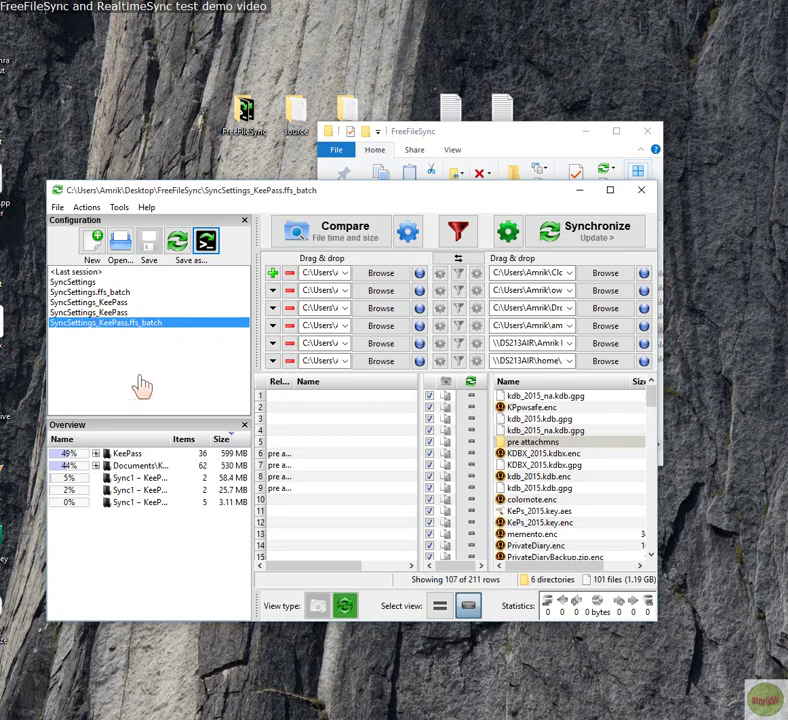
pyautogui.click(208, 255)
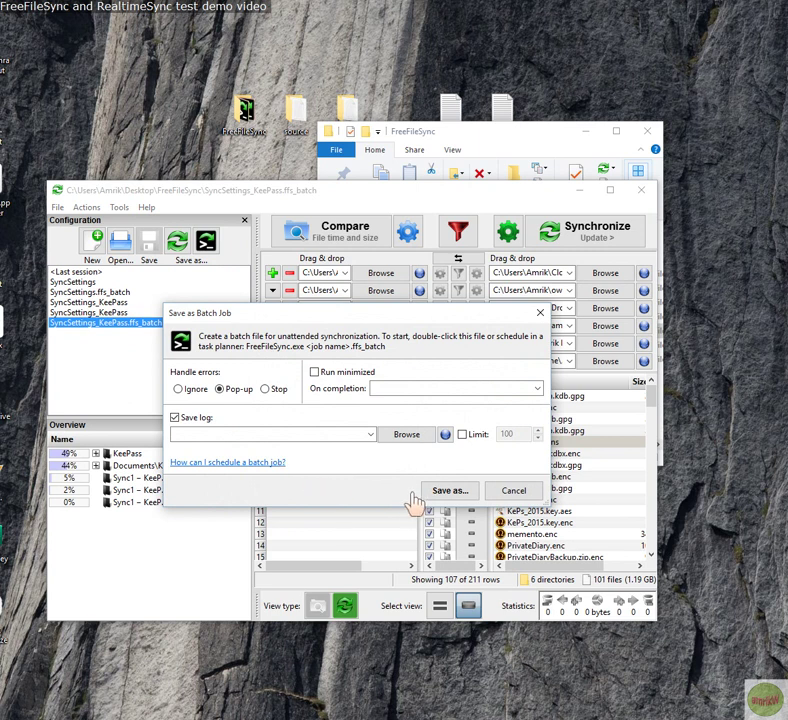
pyautogui.click(428, 493)
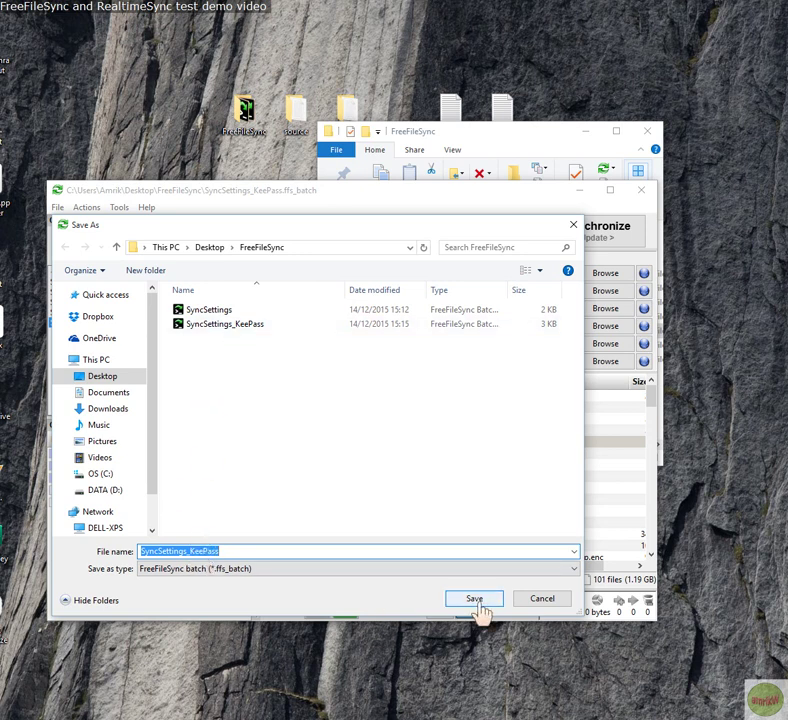
pyautogui.click(543, 603)
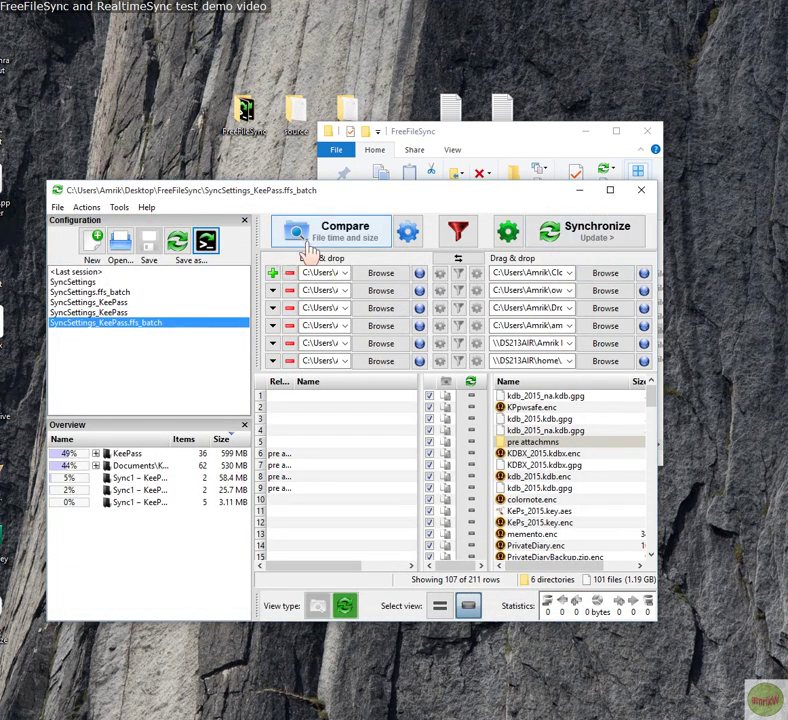
# Step: Close FreeFileSync, run the SyncSettings_KeePass batch file from the folder, and close its sync report
pyautogui.click(641, 191)
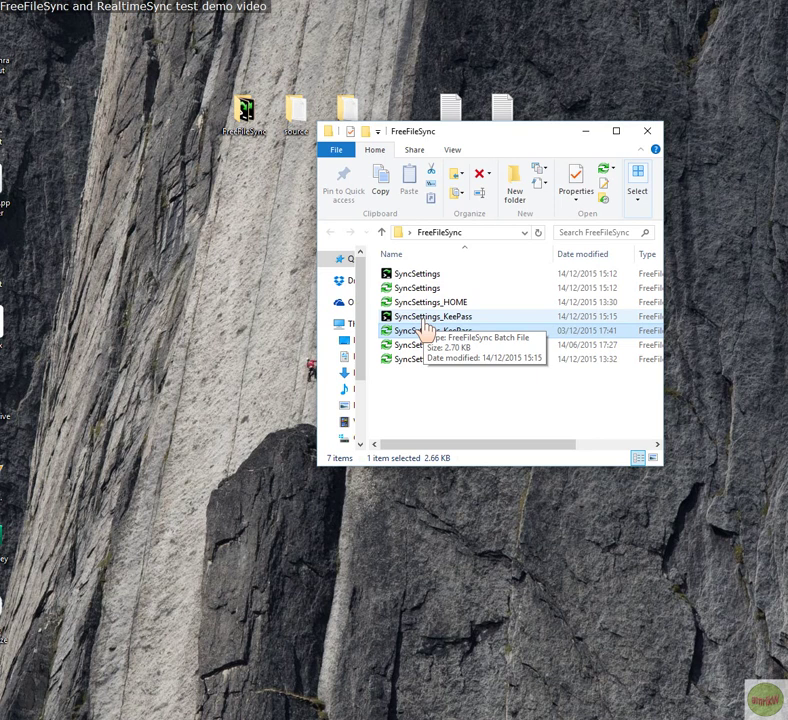
pyautogui.doubleClick(425, 330)
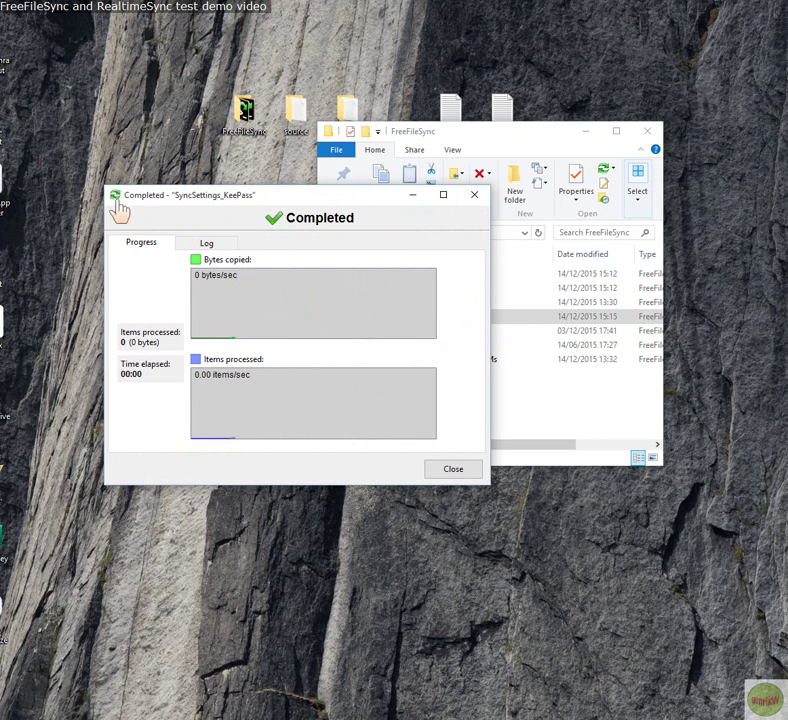
pyautogui.click(458, 468)
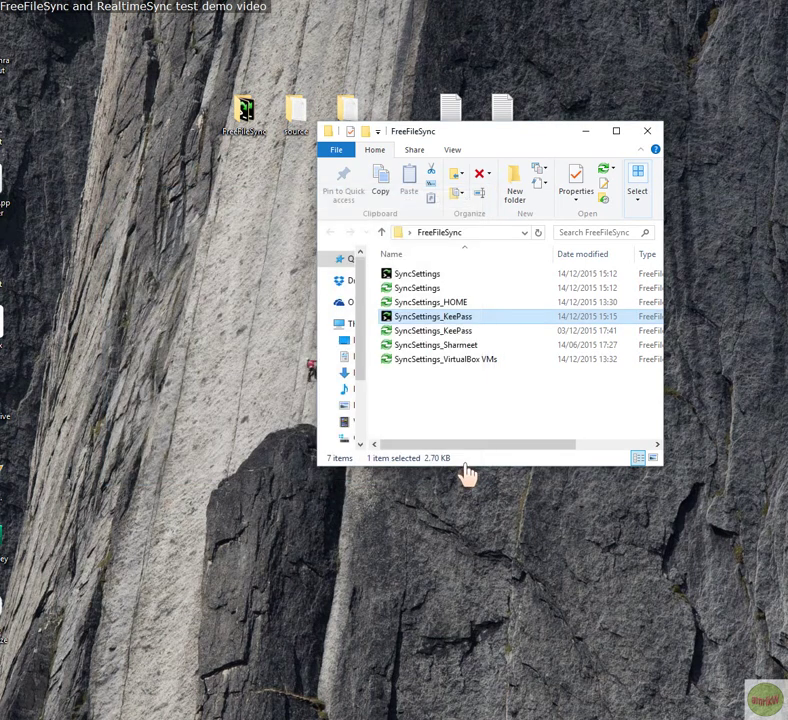
# Step: Open RealtimeSync and load the SyncSettings_KeePass batch file into it
pyautogui.doubleClick(244, 112)
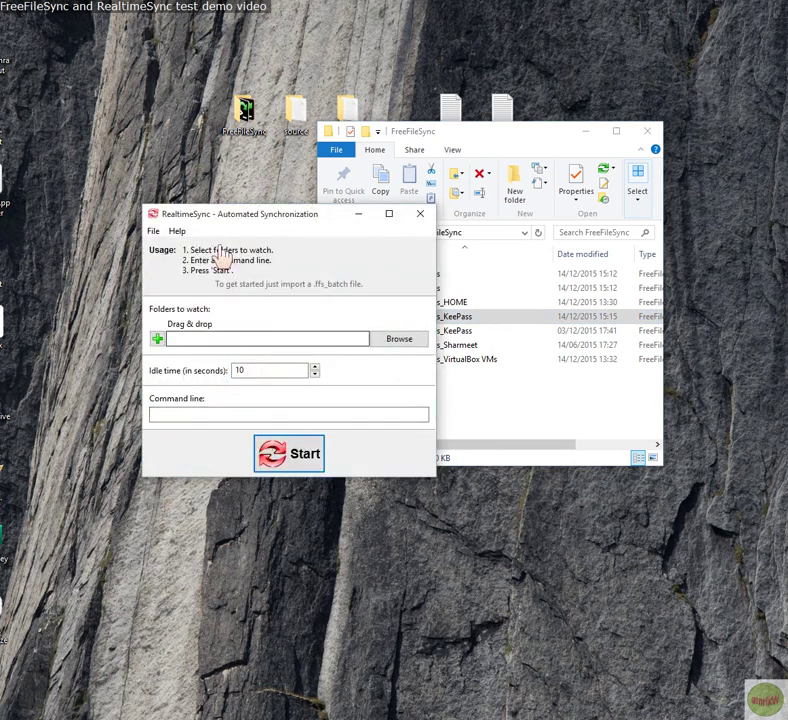
pyautogui.click(154, 232)
pyautogui.click(175, 250)
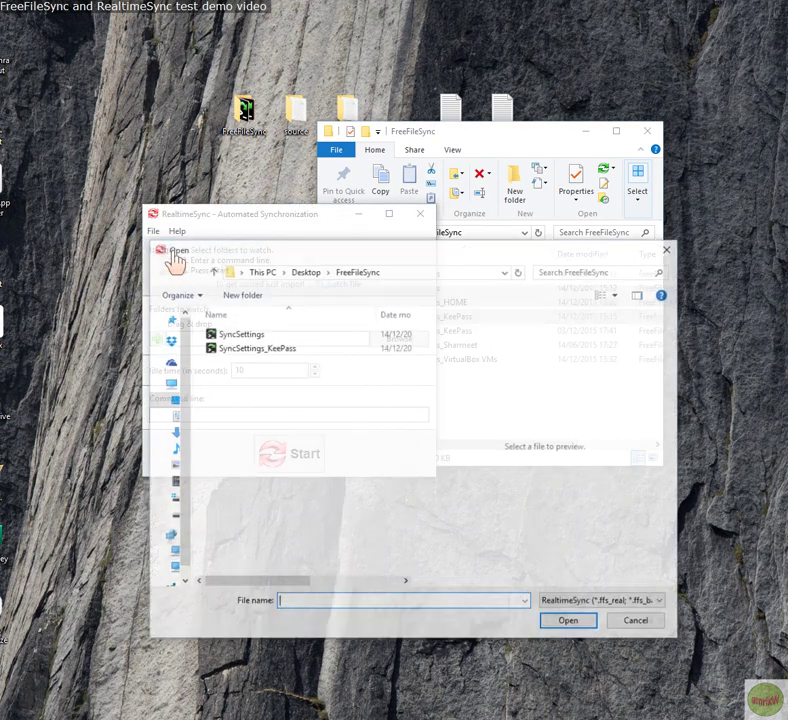
pyautogui.click(242, 349)
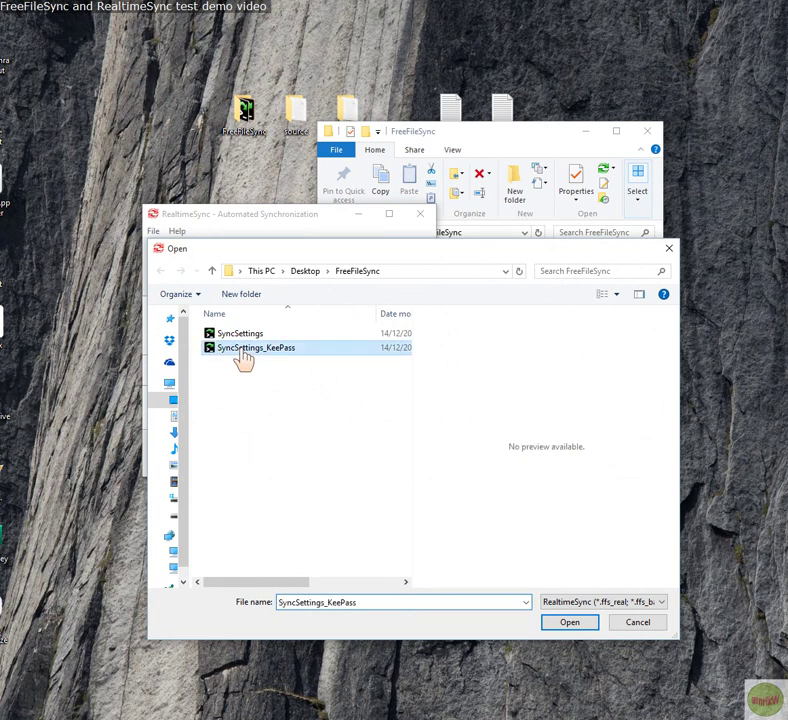
pyautogui.click(565, 622)
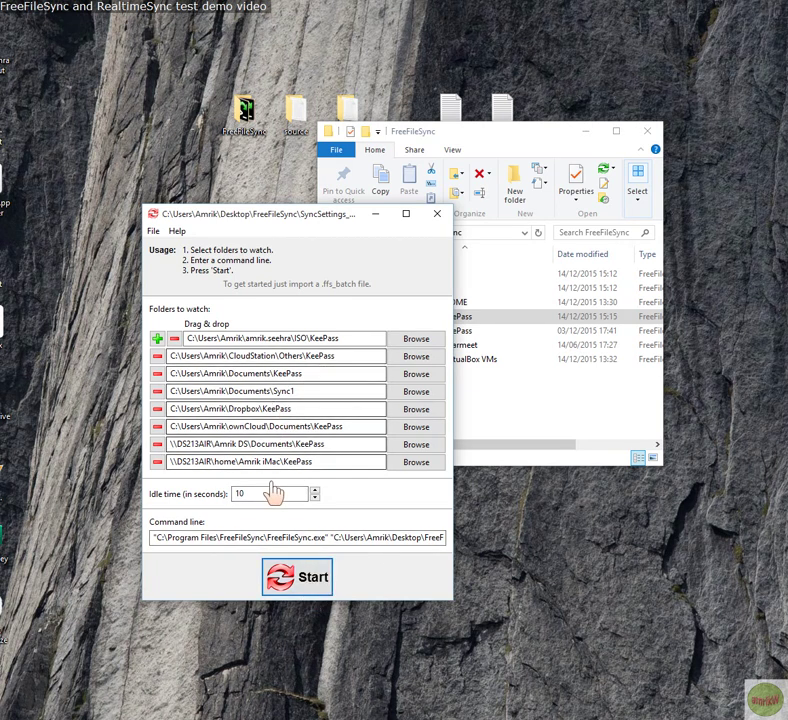
# Step: Start RealtimeSync's monitoring of the KeePass folders, close the sync report, and move the FreeFileSync folder window clear of the desktop icons
pyautogui.click(300, 578)
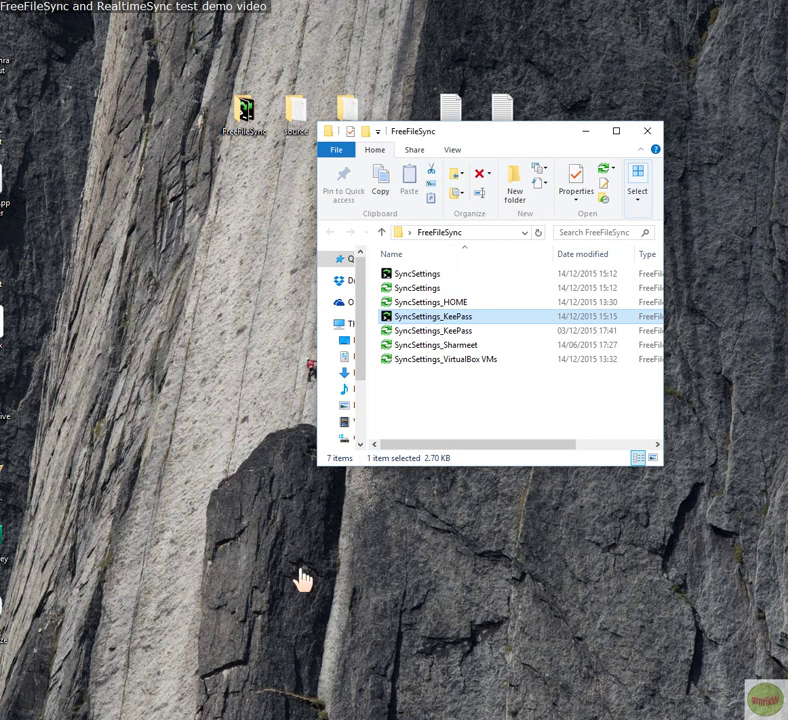
pyautogui.press('Return')
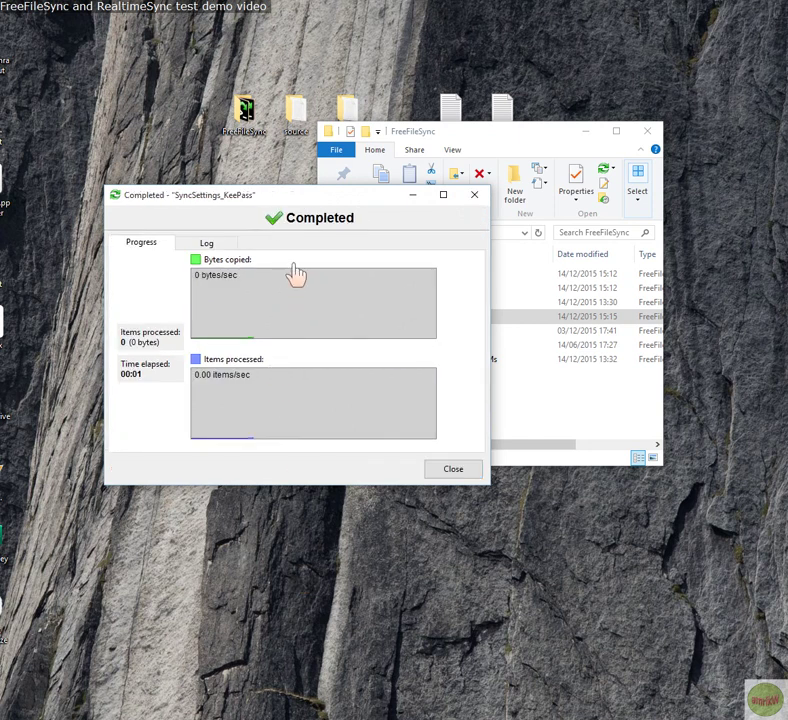
pyautogui.click(453, 470)
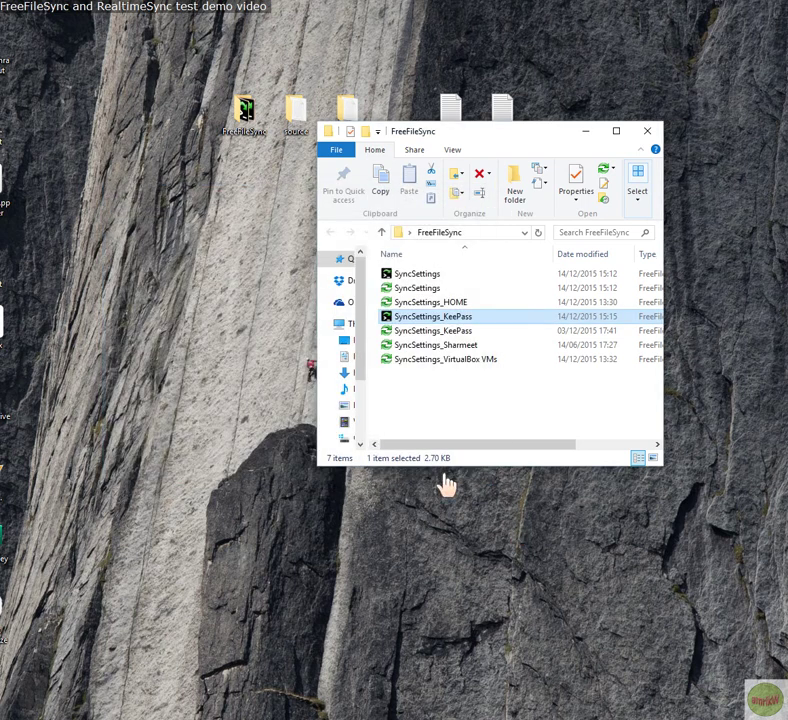
pyautogui.moveTo(540, 135); pyautogui.dragTo(412, 222)
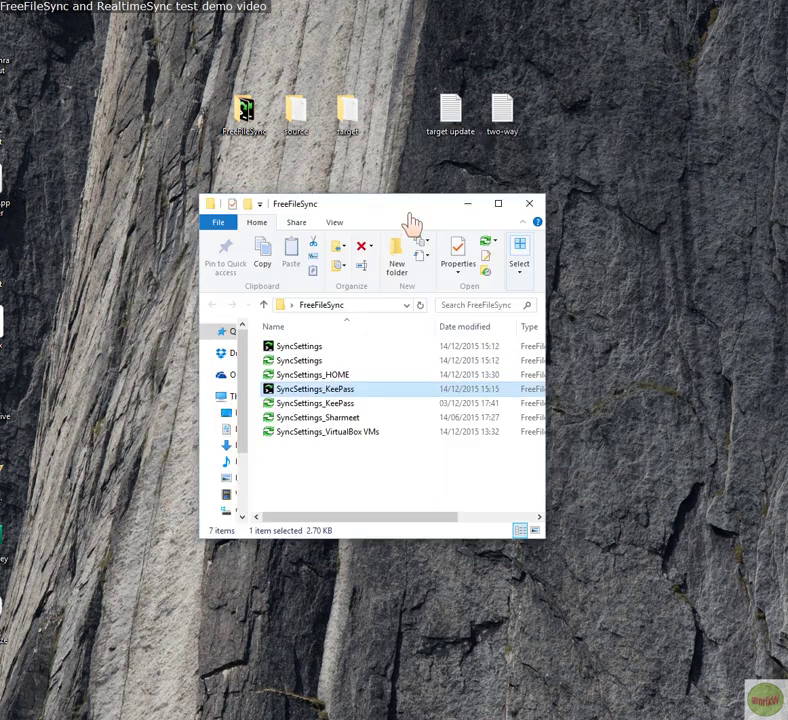